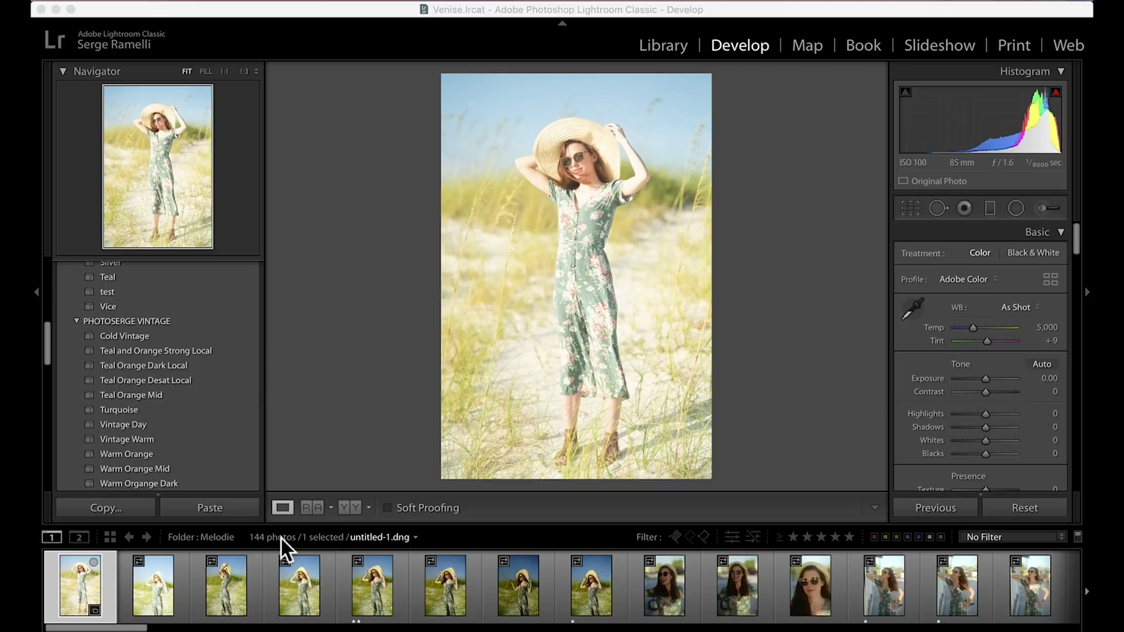
# Step: Compare the first four beach photos side by side in Survey view with the side panels and filmstrip hidden
pyautogui.moveTo(145, 629)
pyautogui.mouseDown()
pyautogui.moveTo(155, 629)
pyautogui.moveTo(143, 629)
pyautogui.mouseUp()
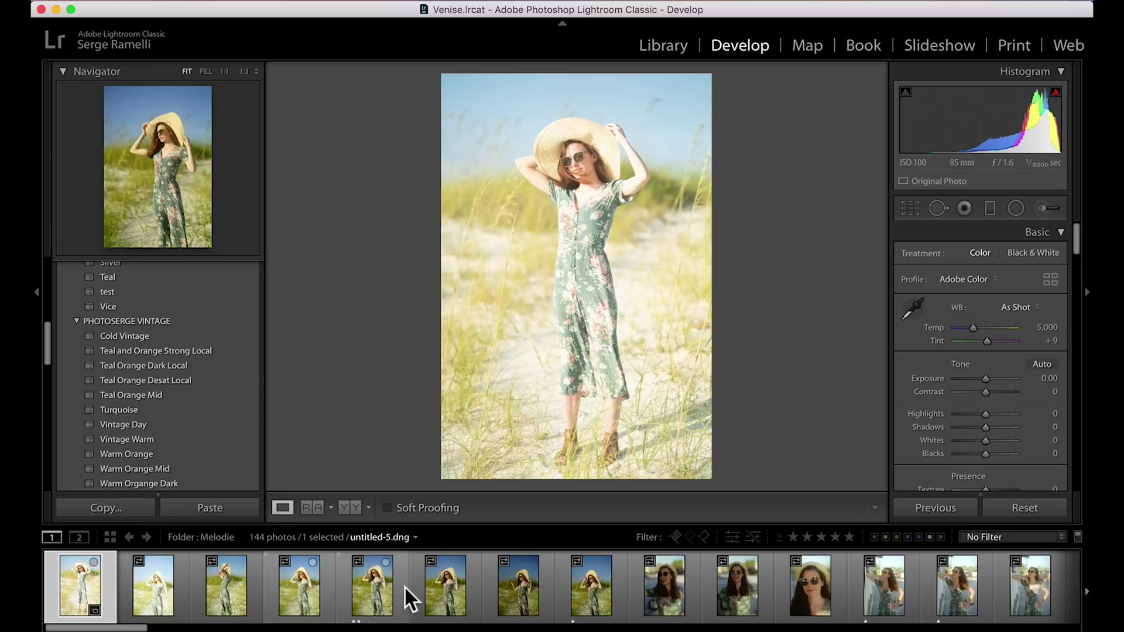
pyautogui.keyDown('shift'); pyautogui.click(312, 586); pyautogui.keyUp('shift')
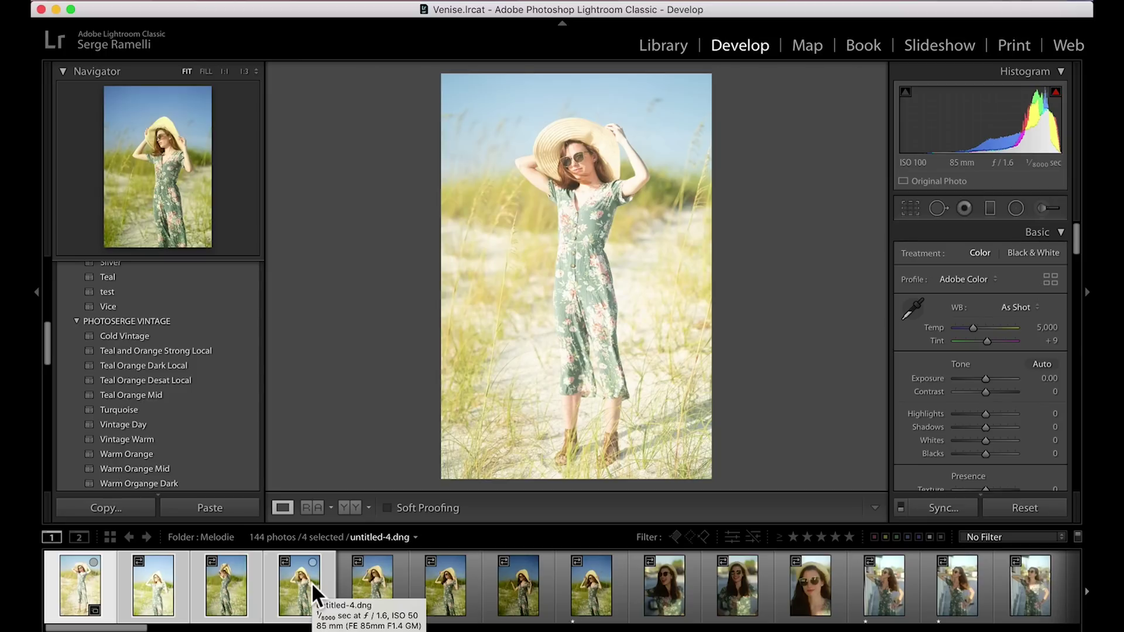
pyautogui.press('n')
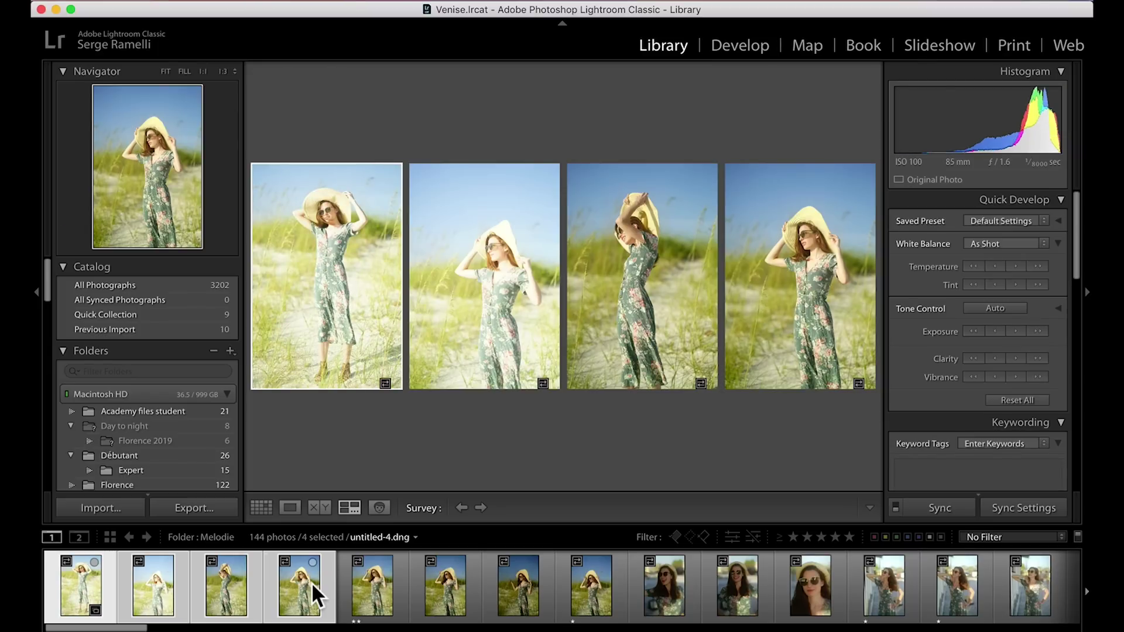
pyautogui.hotkey('shift', 'Tab')
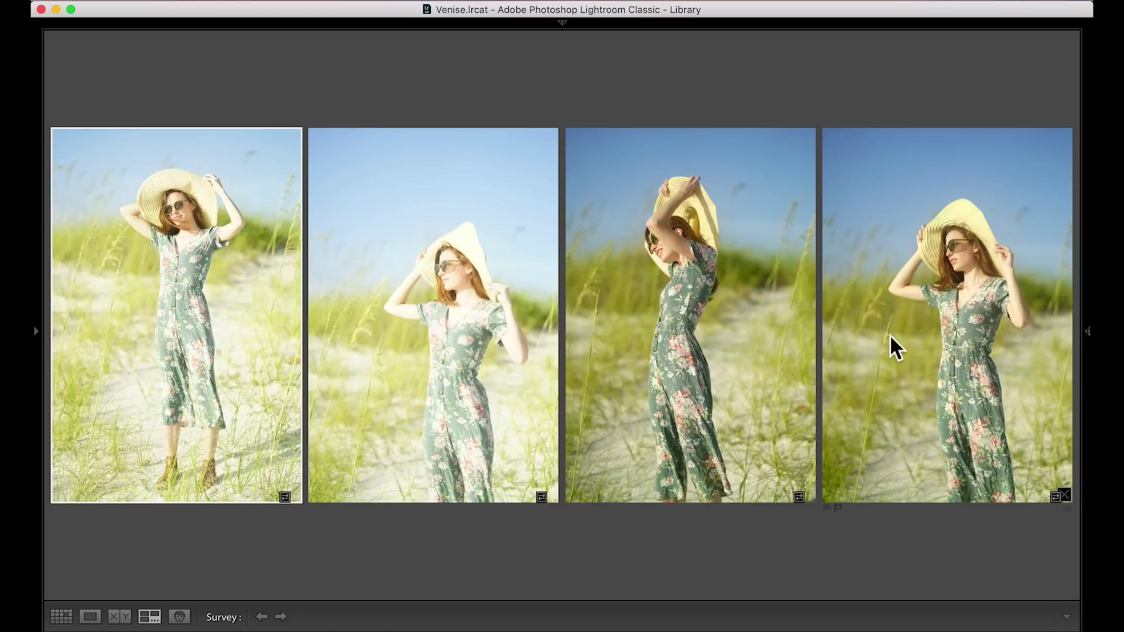
pyautogui.hotkey('shift', 'Tab')
# Step: Survey the next four photos, untitled-5 to untitled-8's group, without panels and remove the first two straw-hat shots from the comparison
pyautogui.click(372, 591)
pyautogui.keyDown('shift'); pyautogui.click(579, 588); pyautogui.keyUp('shift')
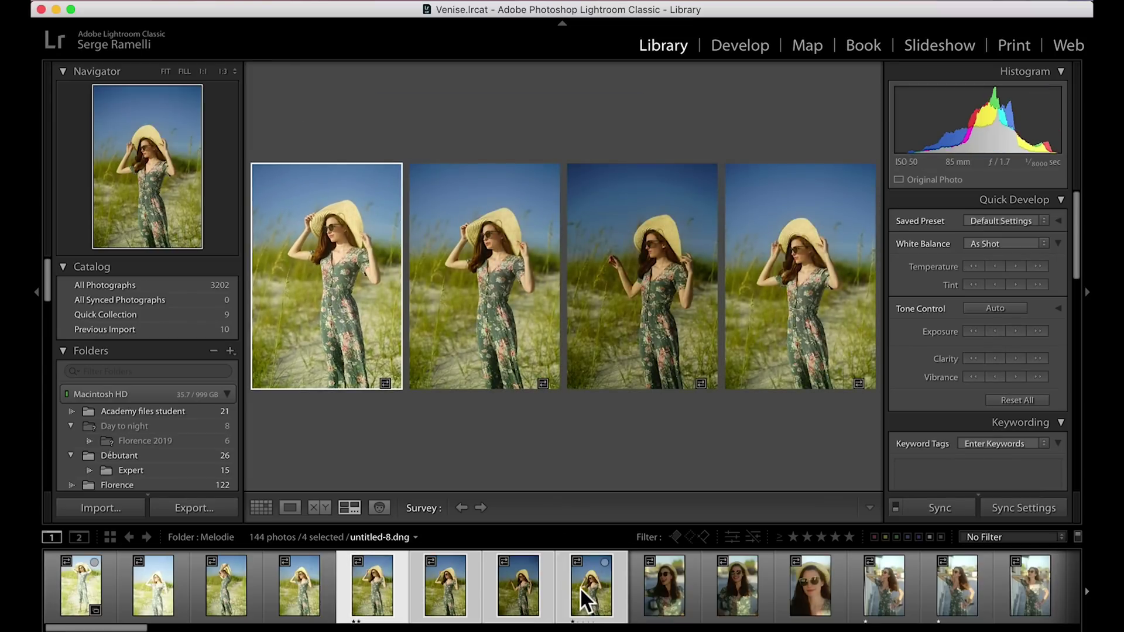
pyautogui.hotkey('shift', 'Tab')
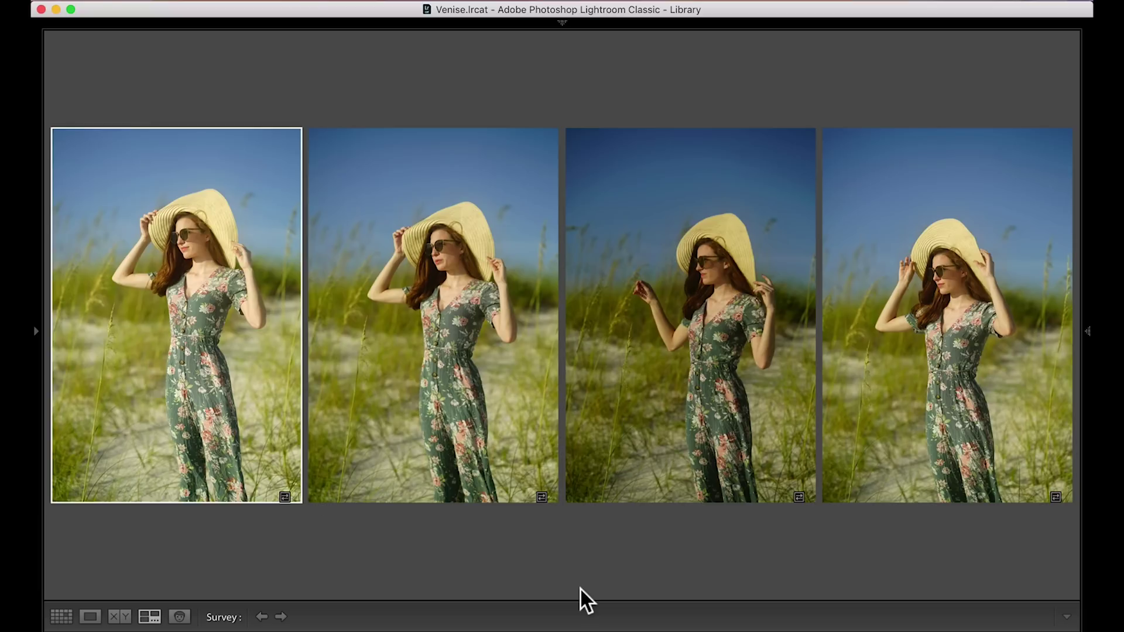
pyautogui.moveTo(439, 477)
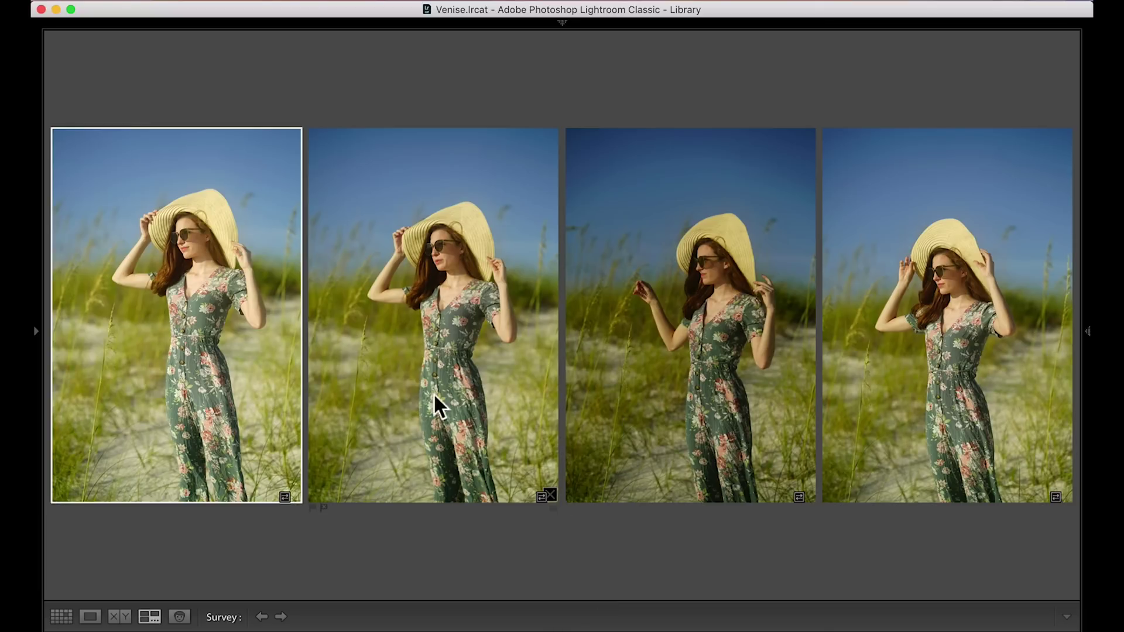
pyautogui.click(550, 496)
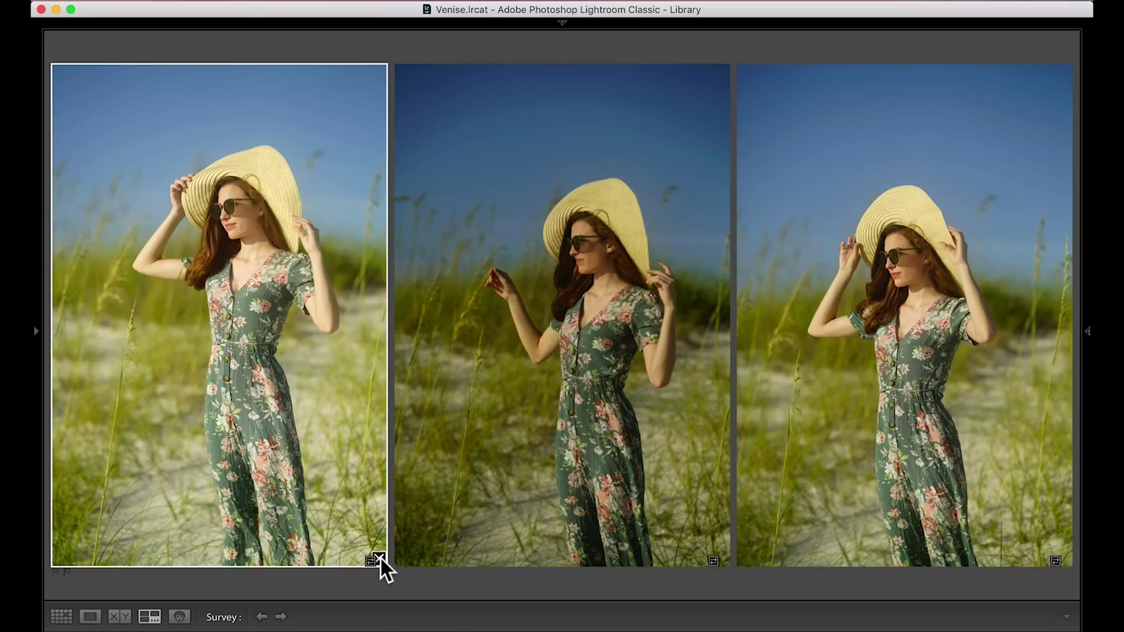
pyautogui.click(379, 561)
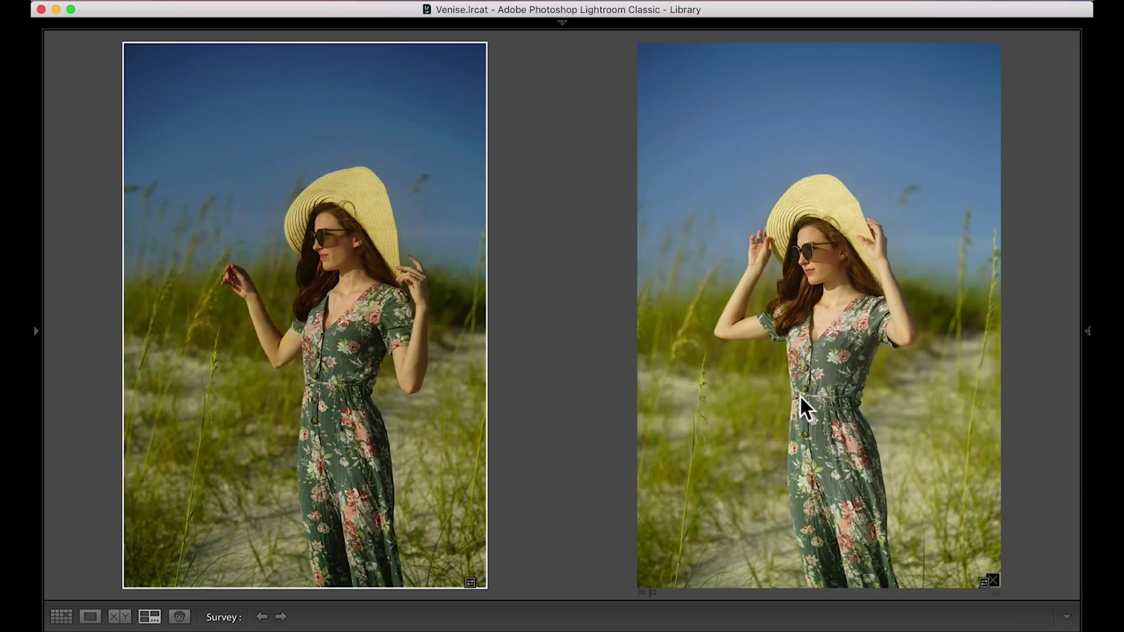
# Step: Give one star to the surveyed photo with both hands on the hat and restore the panels
pyautogui.click(763, 258)
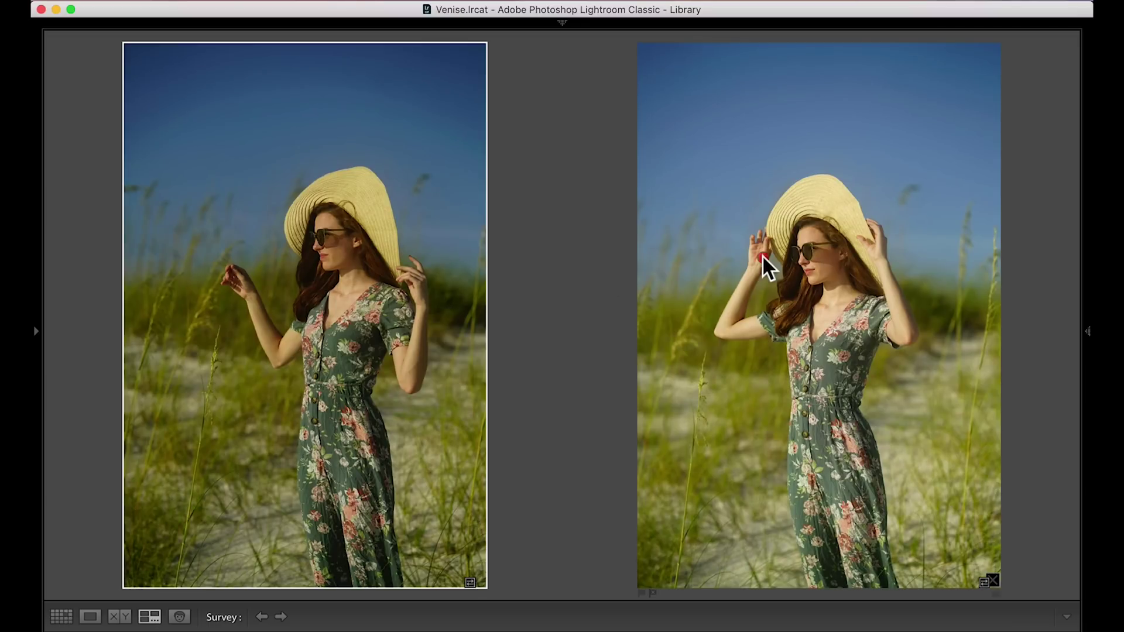
pyautogui.press('1')
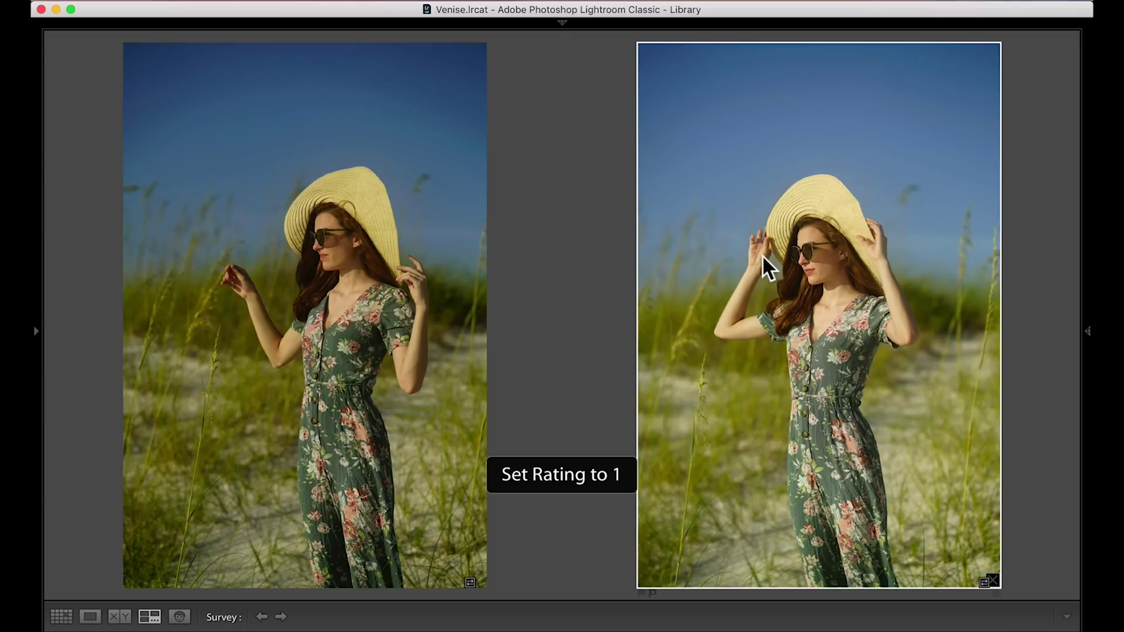
pyautogui.hotkey('shift', 'Tab')
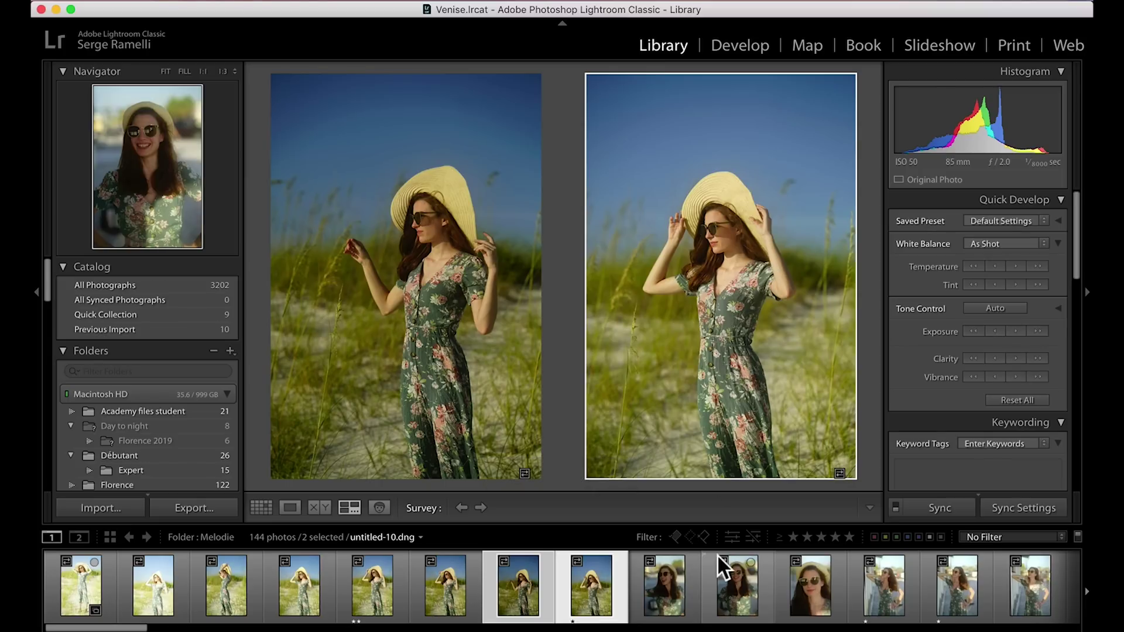
# Step: Survey the next six sunglasses portraits without panels and remove the two laughing and smiling straw-hat shots
pyautogui.click(667, 575)
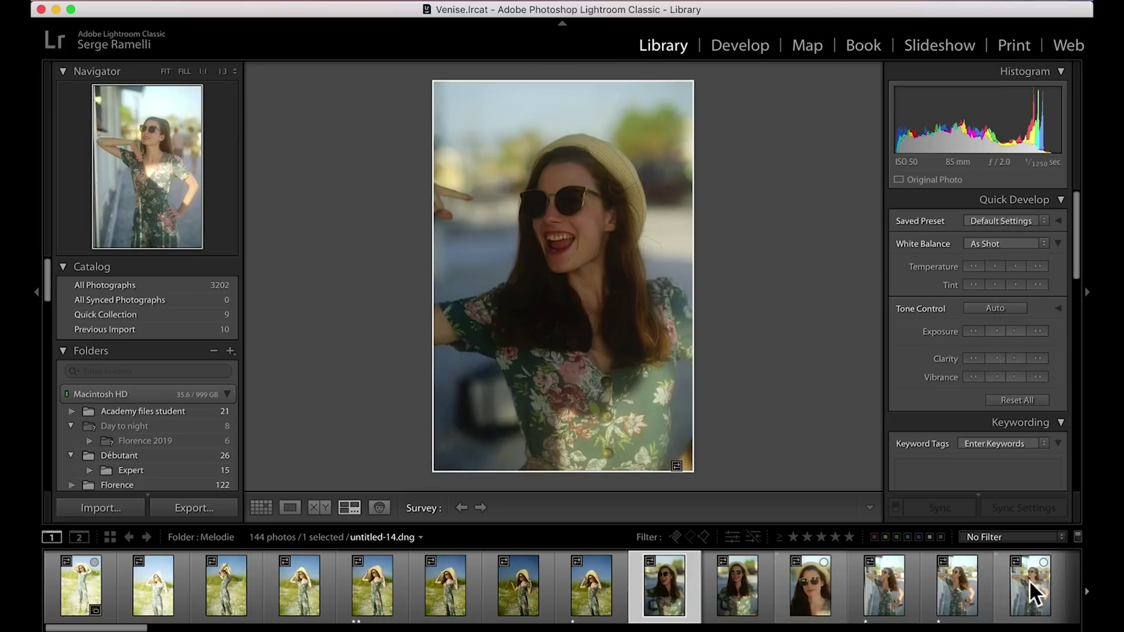
pyautogui.keyDown('shift'); pyautogui.click(1033, 577); pyautogui.keyUp('shift')
pyautogui.hotkey('shift', 'Tab')
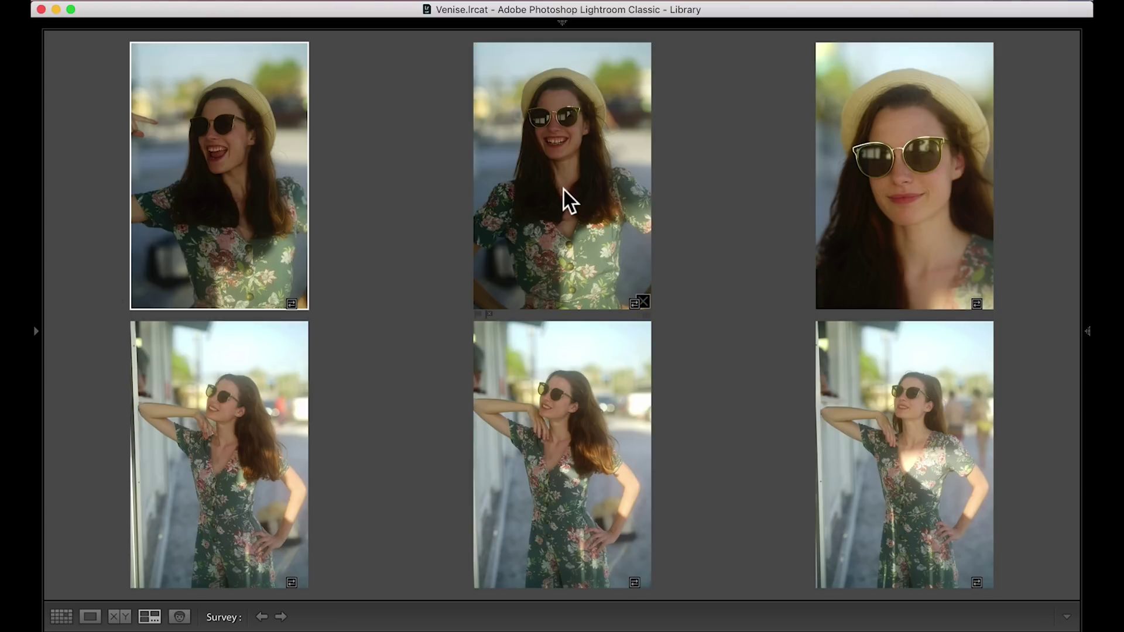
pyautogui.click(300, 303)
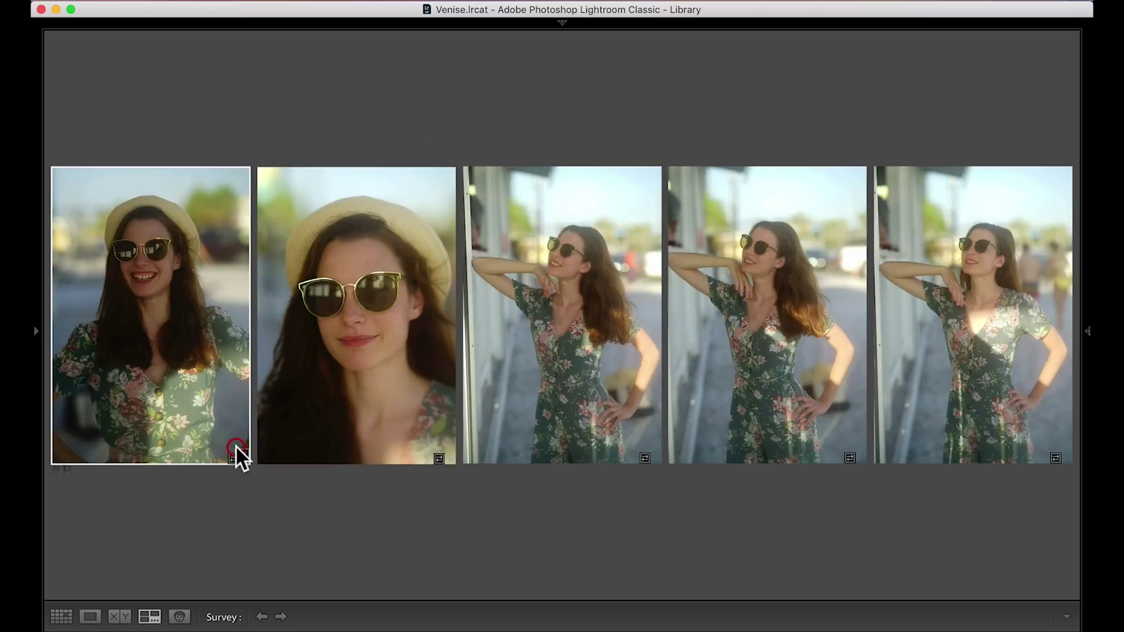
pyautogui.click(238, 454)
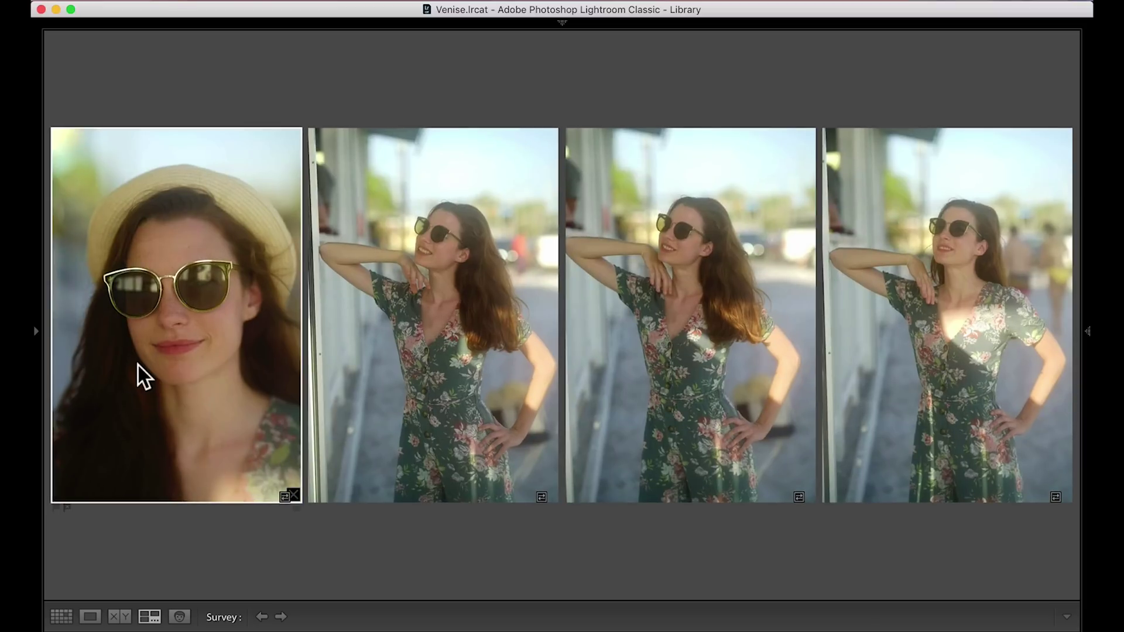
# Step: Rate the straw-hat close-up and the first wall-leaning portrait one star, dropping the last leaning shot from the survey
pyautogui.press('1')
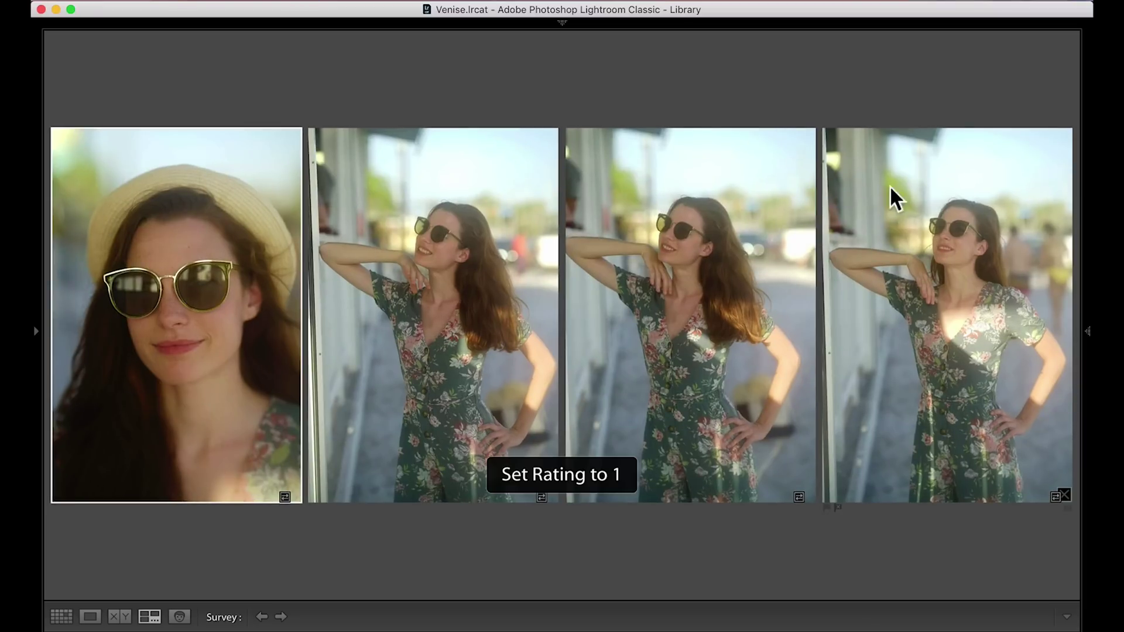
pyautogui.click(1064, 496)
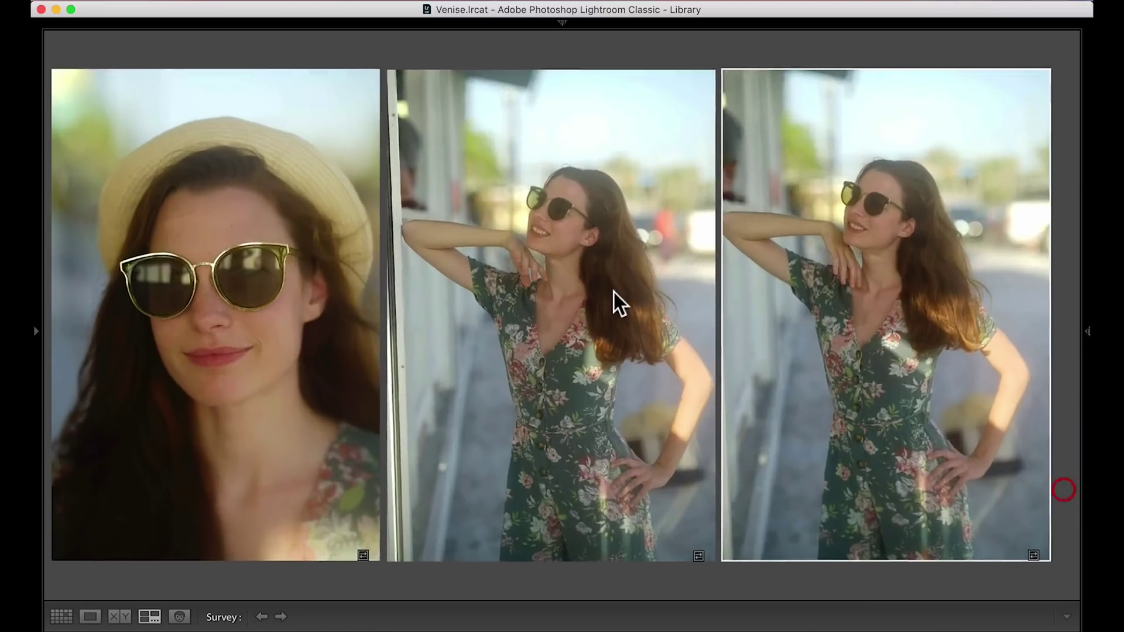
pyautogui.click(580, 240)
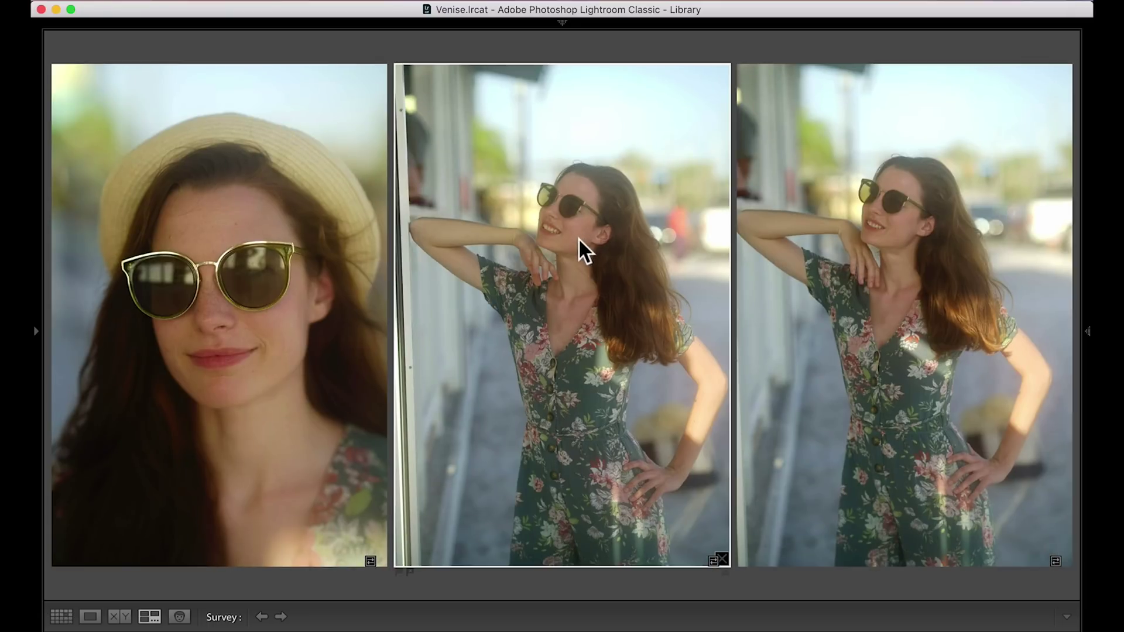
pyautogui.press('1')
pyautogui.hotkey('shift', 'Tab')
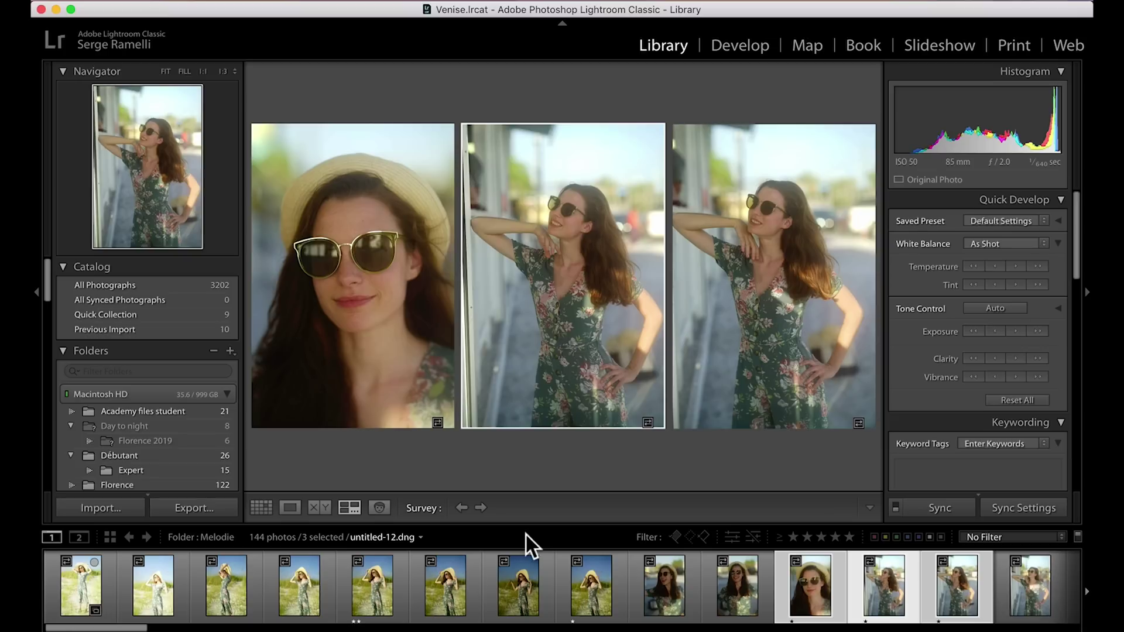
# Step: Filter the filmstrip to photos with one star or more and survey the first two without panels
pyautogui.click(793, 536)
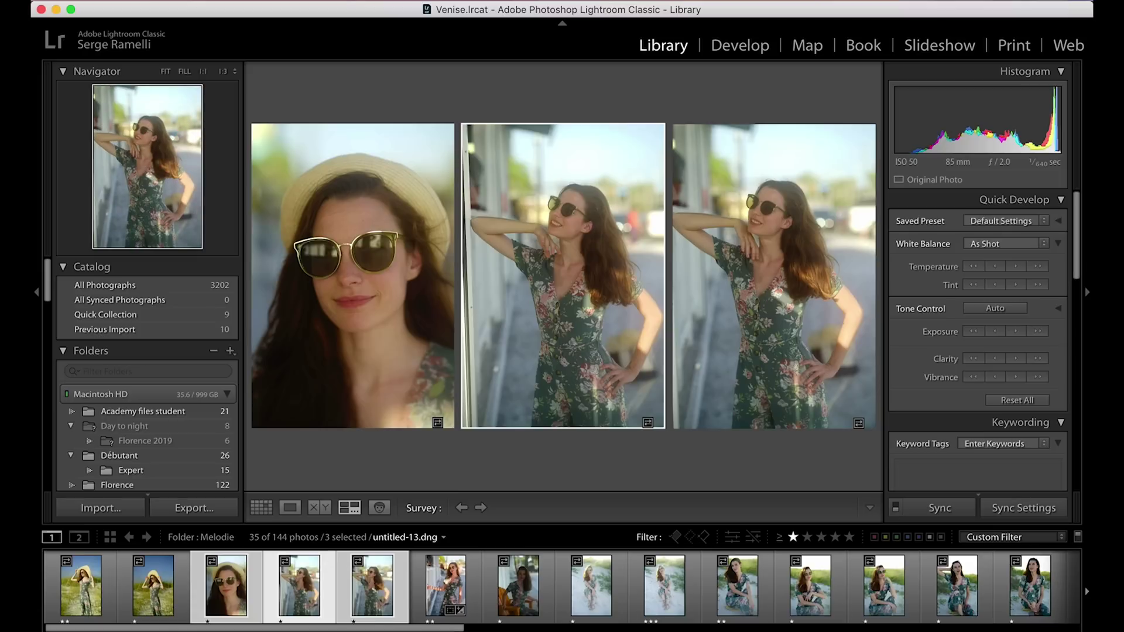
pyautogui.moveTo(421, 627); pyautogui.dragTo(43, 602)
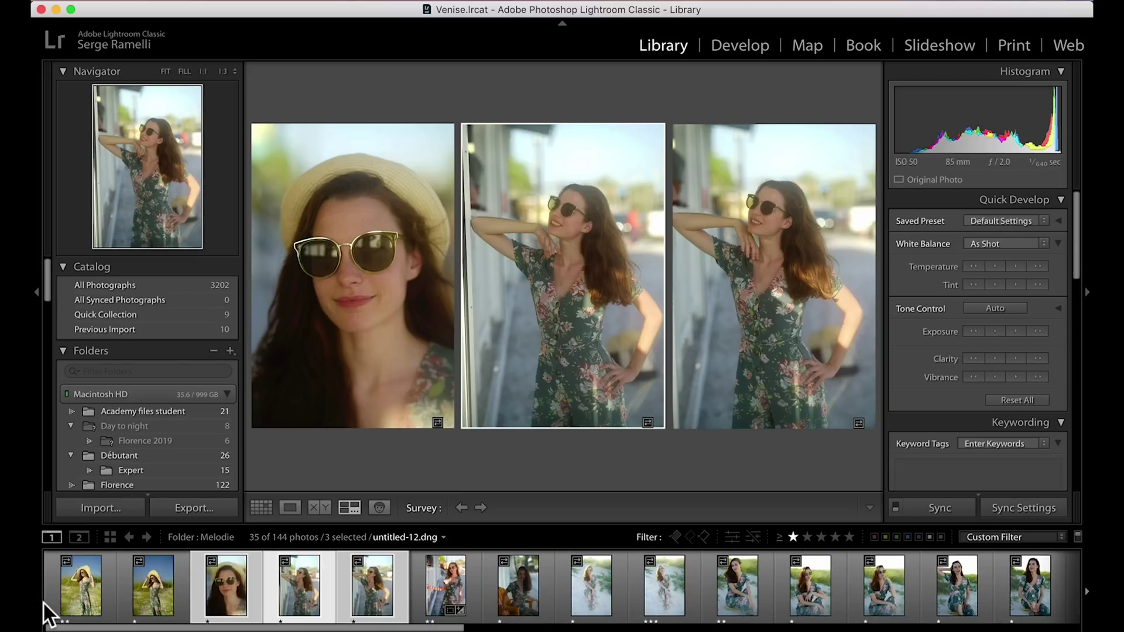
pyautogui.click(72, 590)
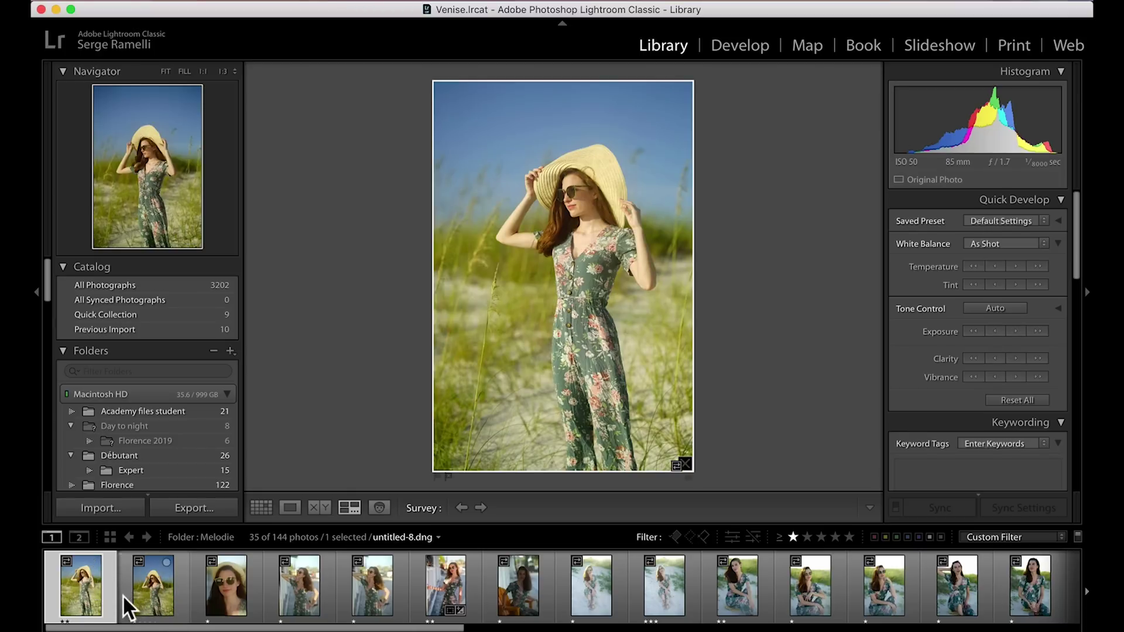
pyautogui.keyDown('super'); pyautogui.click(164, 571); pyautogui.keyUp('super')
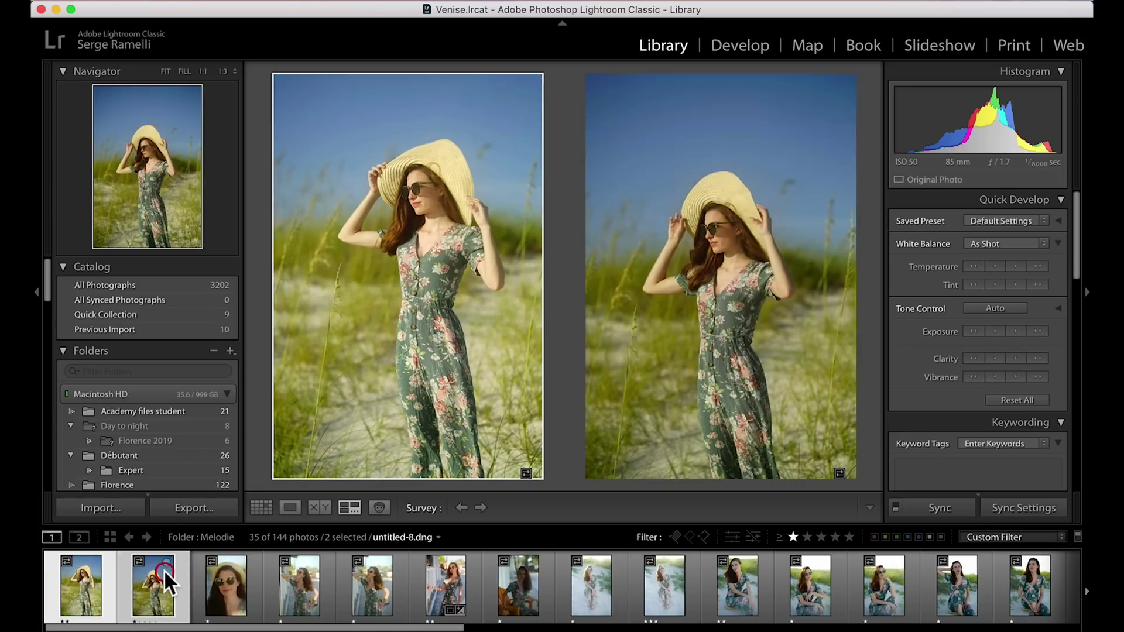
pyautogui.hotkey('shift', 'Tab')
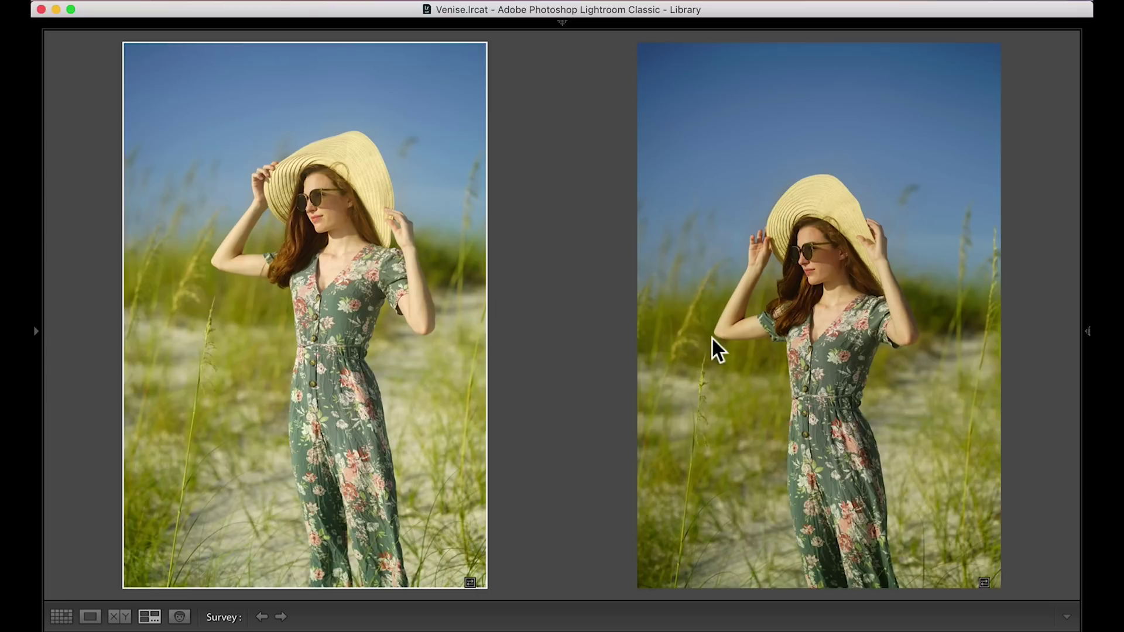
# Step: Raise the photo with both hands on the hat to two stars and restore the panels
pyautogui.click(774, 358)
pyautogui.press('2')
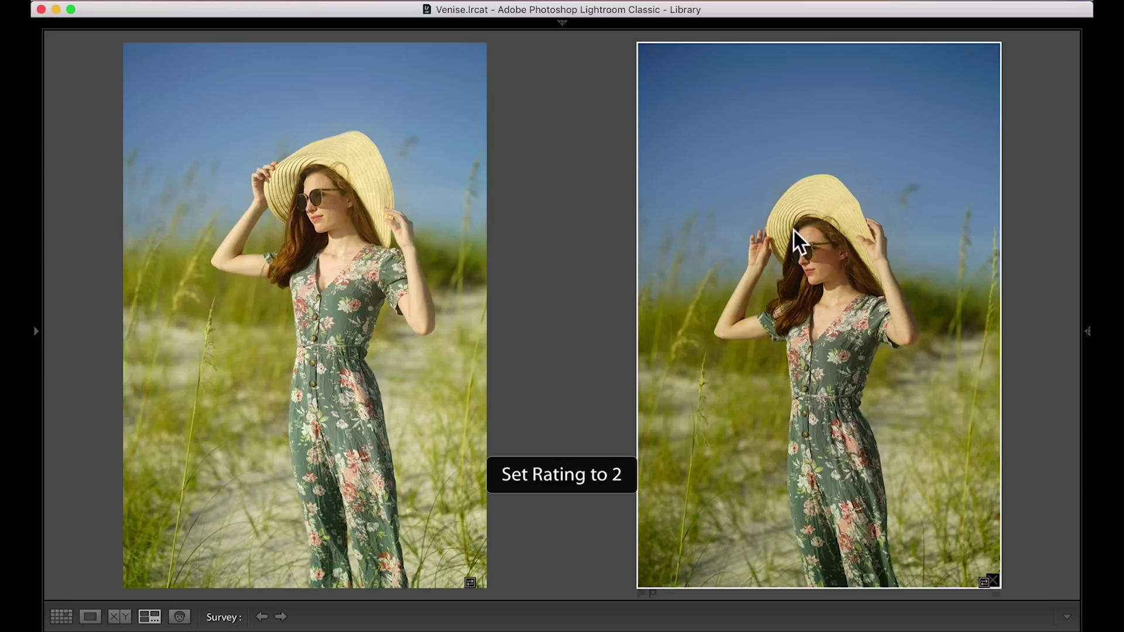
pyautogui.hotkey('shift', 'Tab')
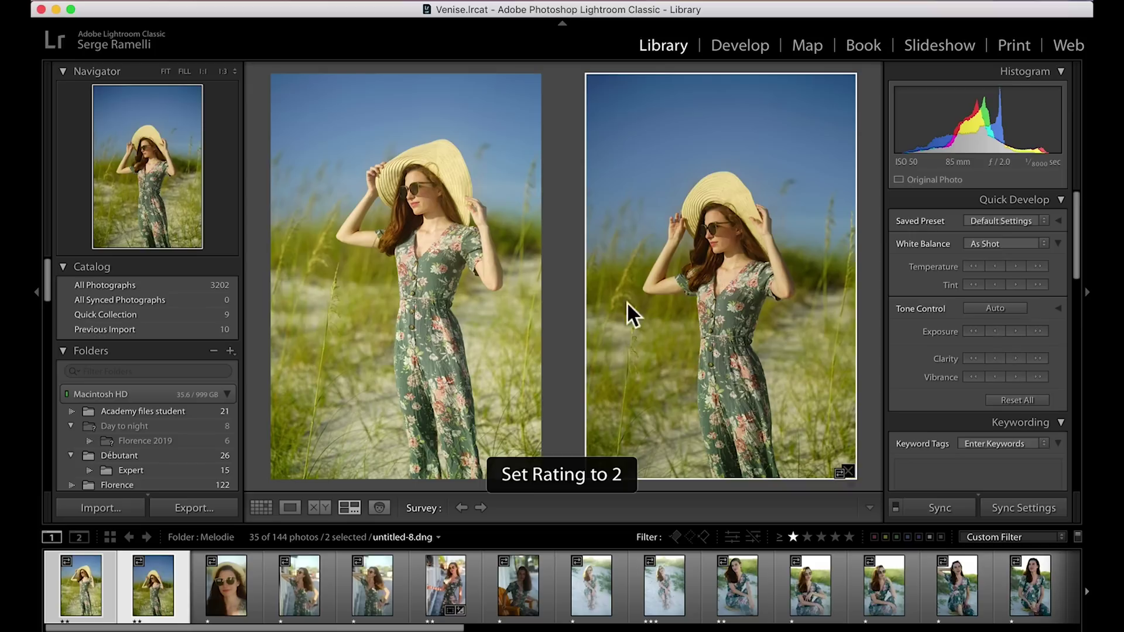
# Step: Survey the next four one-star-filtered portraits without panels and rate the one with striped light on the arm two stars
pyautogui.click(241, 590)
pyautogui.keyDown('shift'); pyautogui.click(451, 588); pyautogui.keyUp('shift')
pyautogui.hotkey('shift', 'Tab')
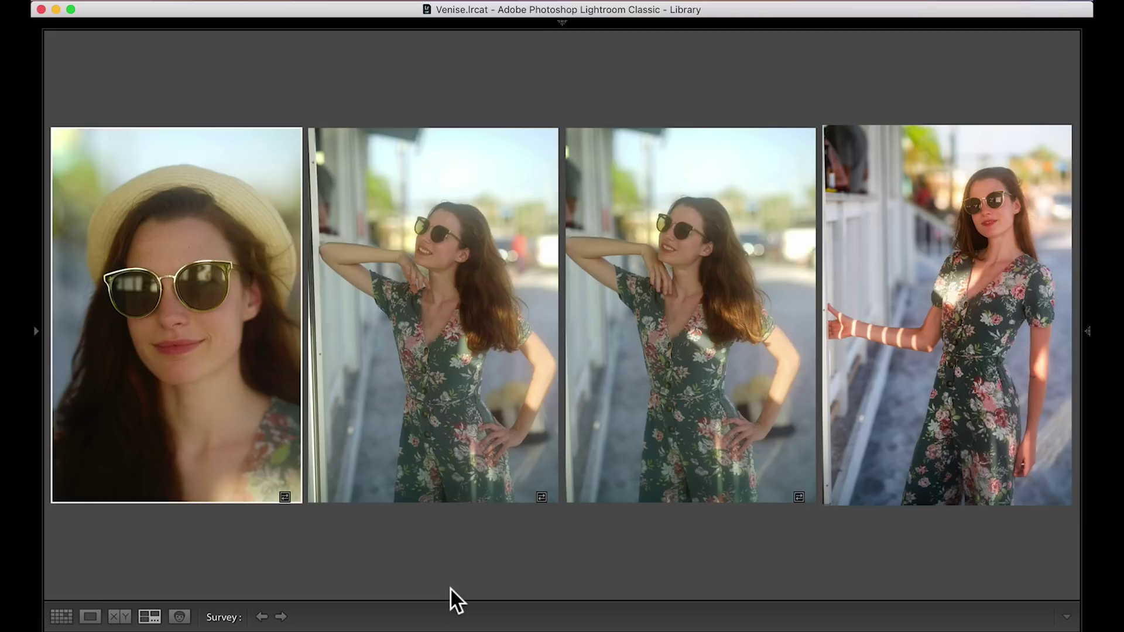
pyautogui.click(962, 296)
pyautogui.press('2')
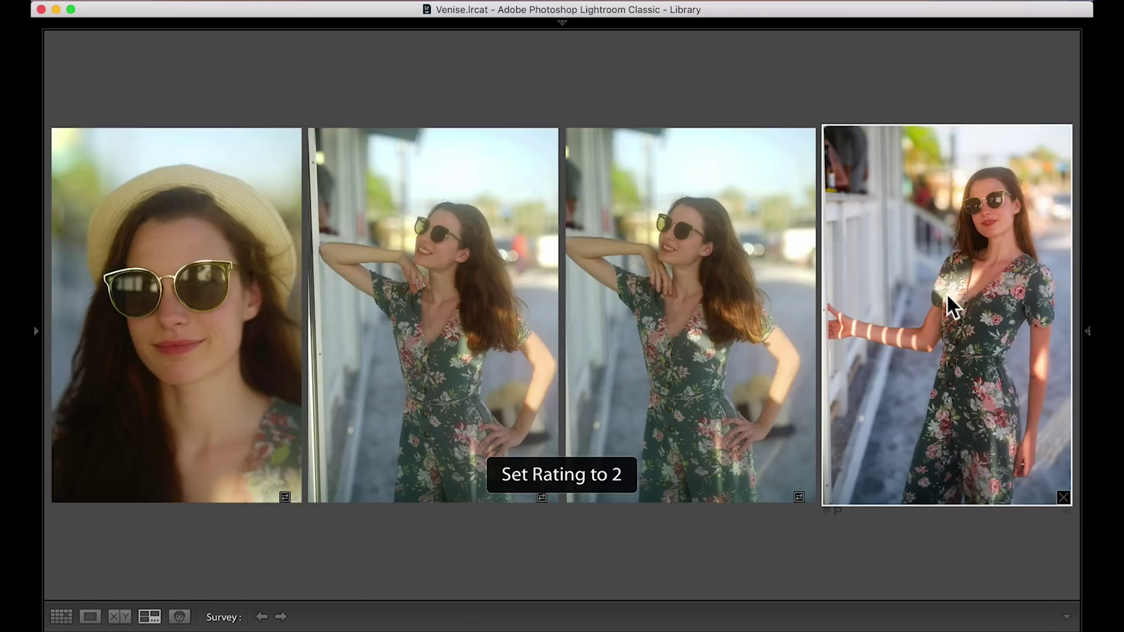
pyautogui.hotkey('shift', 'Tab')
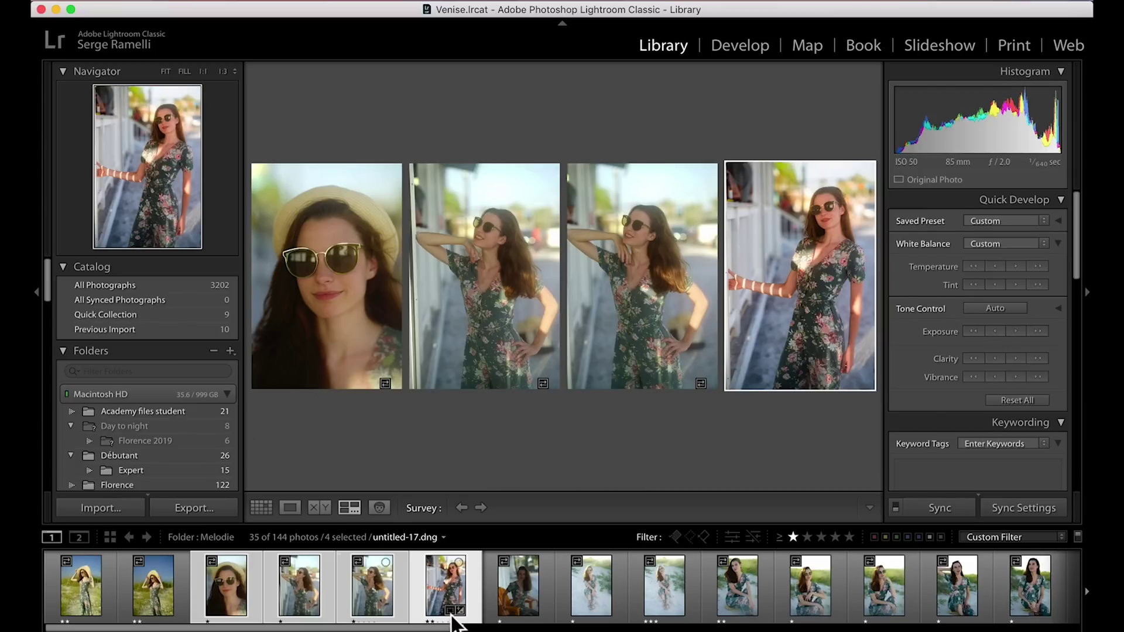
# Step: Filter the filmstrip to photos with two stars or more and look through the seated beach and yellow-door shots
pyautogui.click(808, 538)
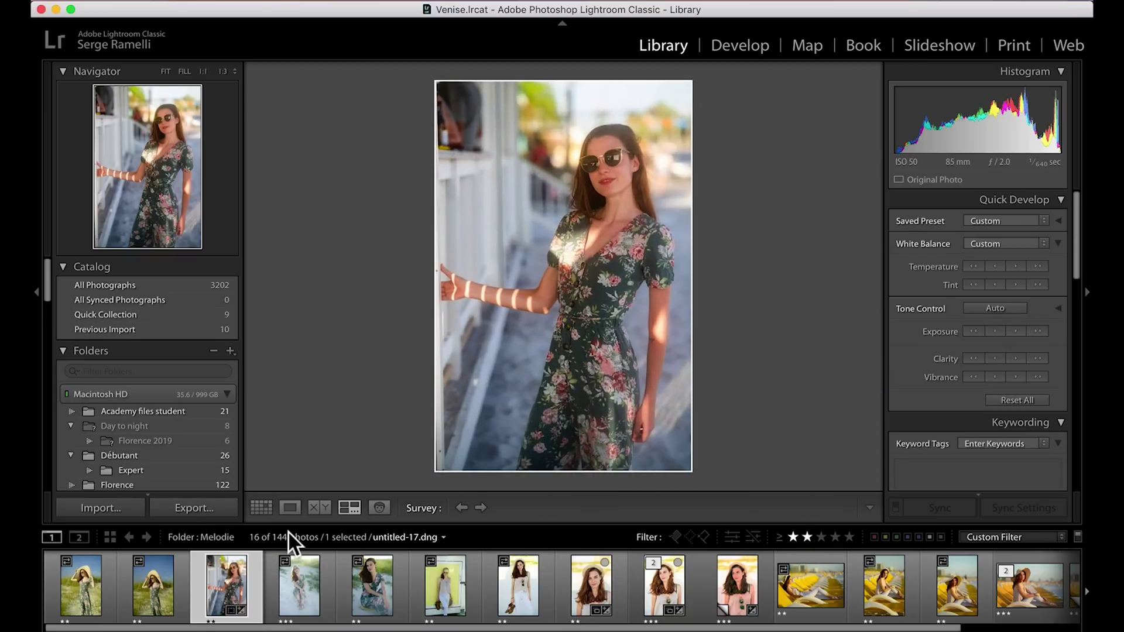
pyautogui.moveTo(325, 627); pyautogui.dragTo(217, 624)
pyautogui.click(301, 581)
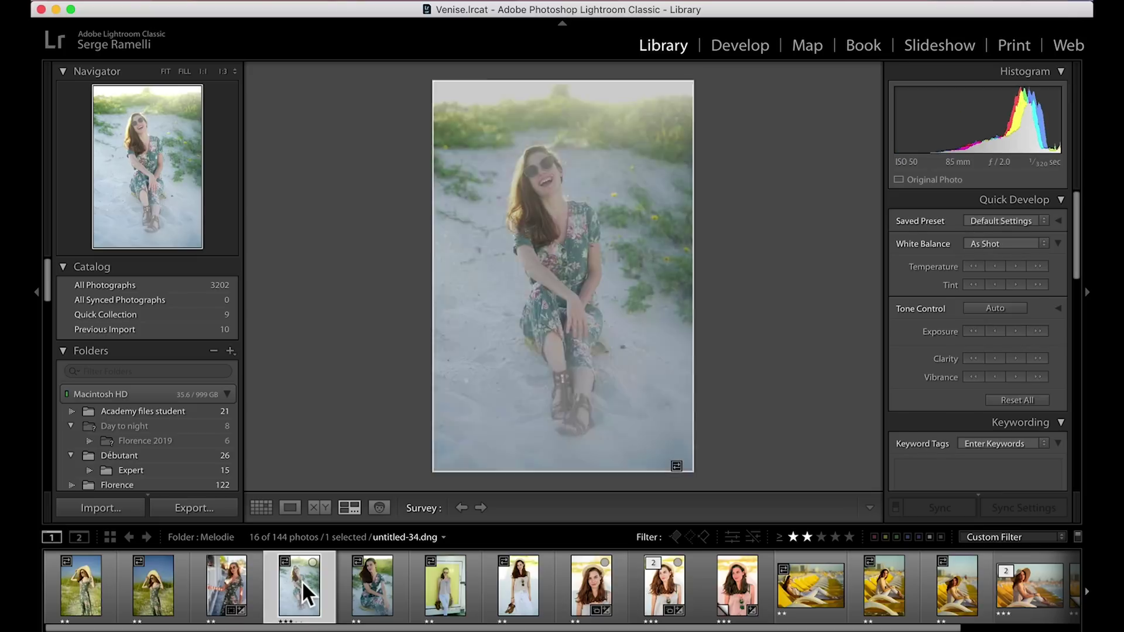
pyautogui.press('Right')
pyautogui.press('Right')
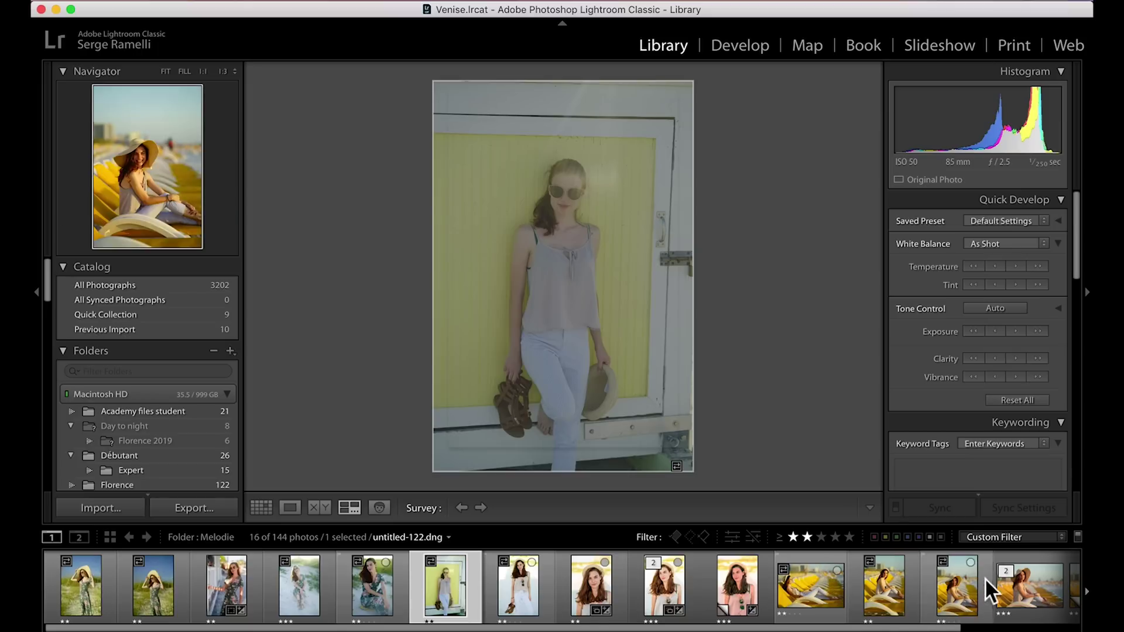
# Step: Filter the filmstrip to photos with three stars or more and display the first portrait on the yellow beach loungers
pyautogui.click(822, 536)
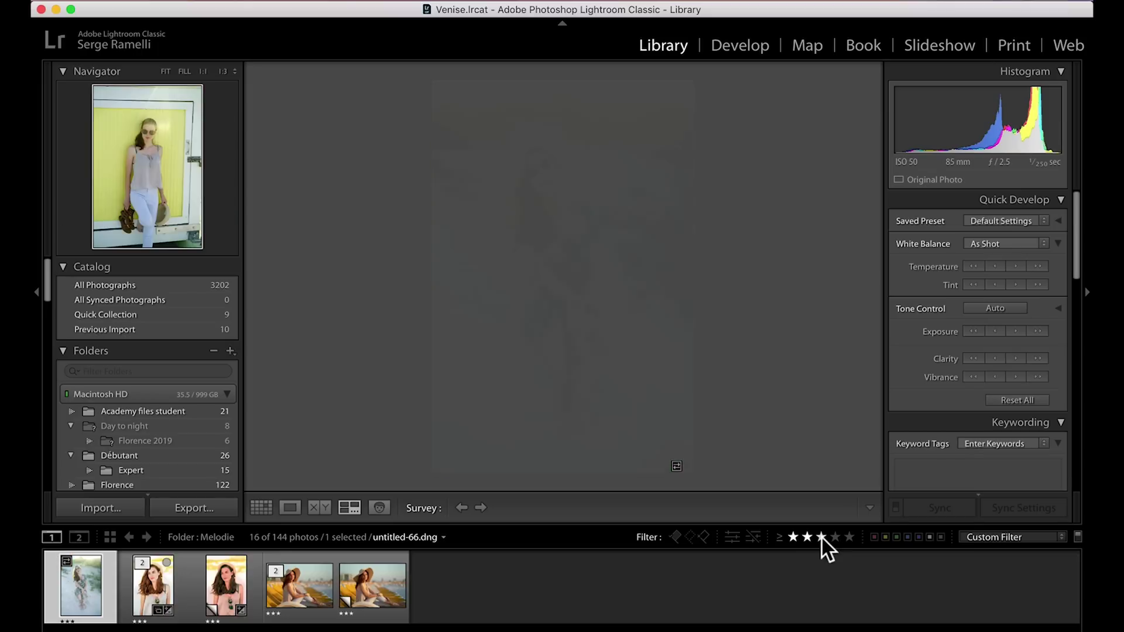
pyautogui.click(301, 589)
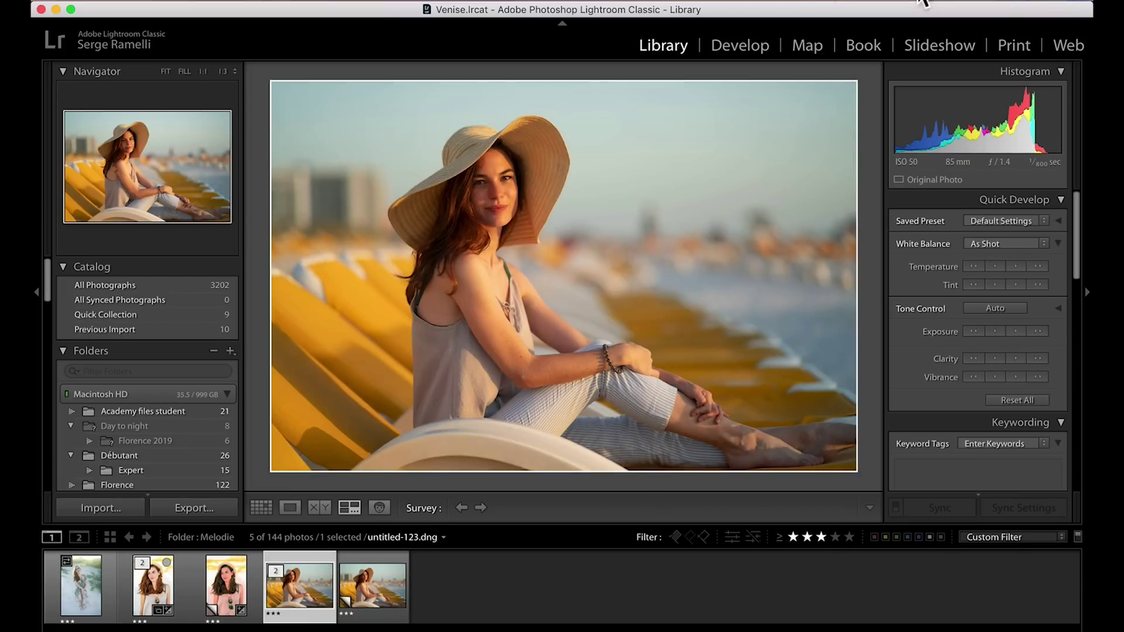
# Step: Open the three-star portrait on the yellow beach loungers in the Develop module
pyautogui.click(744, 47)
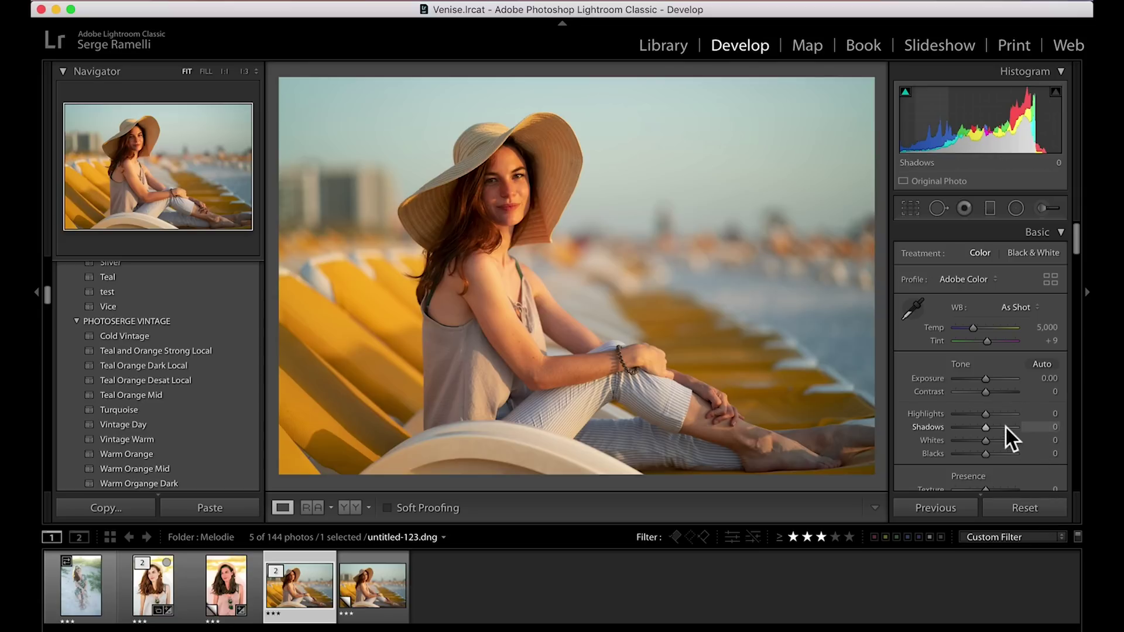
# Step: Try strong tone settings of Highlights −100, Shadows +100, Whites +23 and Blacks −39, and reset all adjustments
pyautogui.moveTo(999, 426); pyautogui.dragTo(895, 410)
pyautogui.moveTo(986, 454)
pyautogui.mouseDown()
pyautogui.moveTo(973, 457)
pyautogui.moveTo(1004, 435)
pyautogui.moveTo(989, 442)
pyautogui.mouseUp()
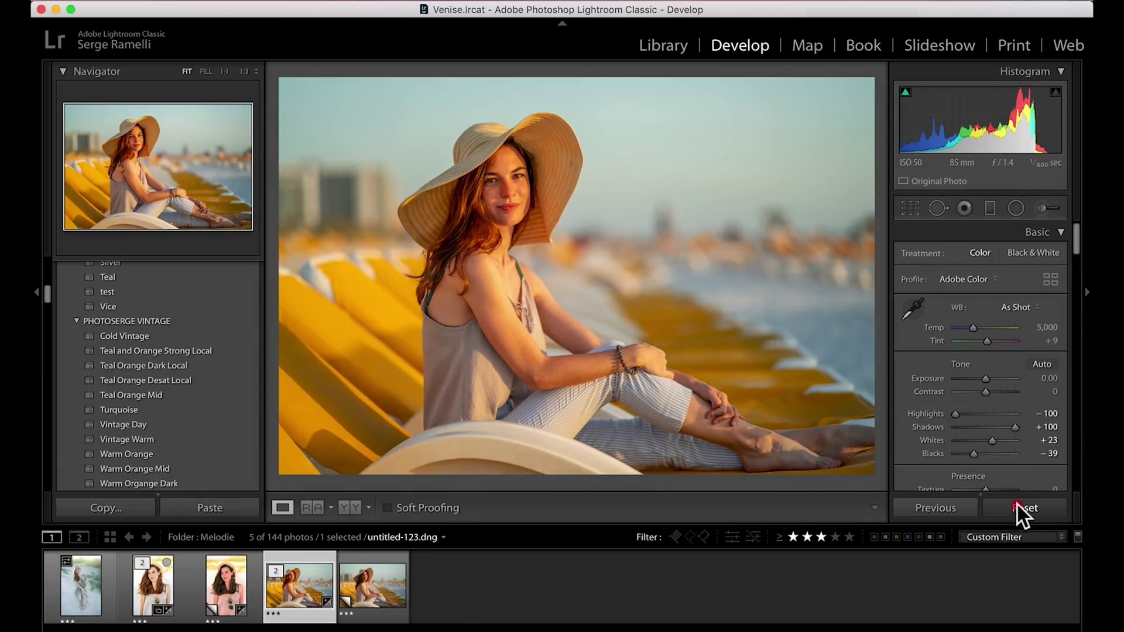
pyautogui.click(1018, 504)
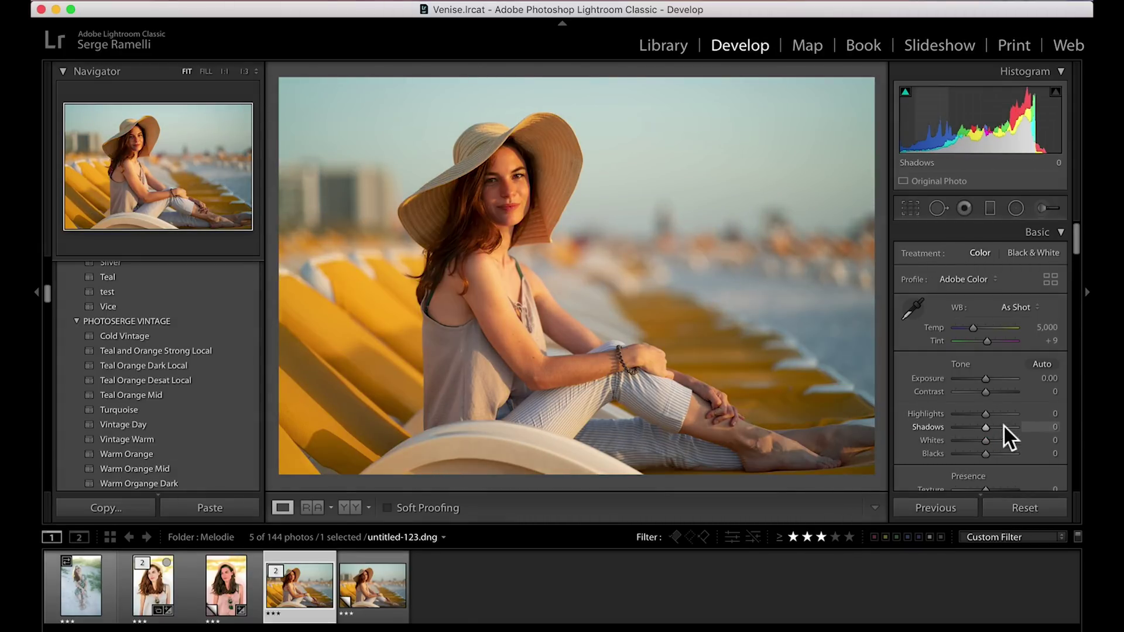
# Step: Set Highlights to −30, Shadows to +51, Whites to +38 and Blacks to −22, and compare with the original
pyautogui.moveTo(986, 428)
pyautogui.mouseDown()
pyautogui.moveTo(1002, 427)
pyautogui.moveTo(976, 416)
pyautogui.mouseUp()
pyautogui.moveTo(986, 455); pyautogui.dragTo(999, 437)
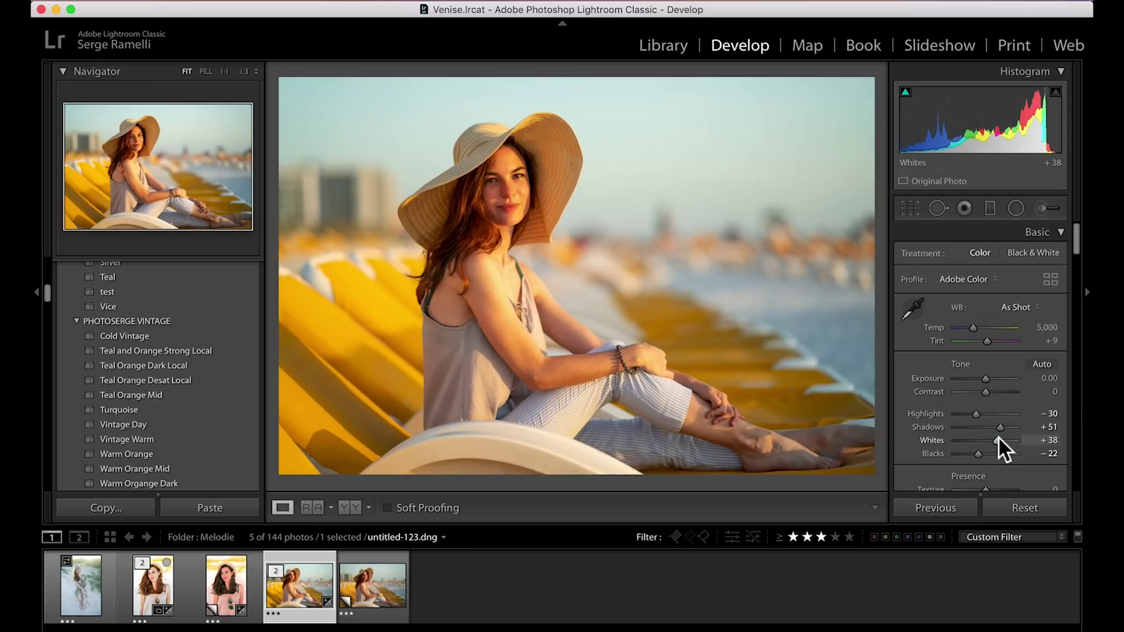
pyautogui.press('\\')
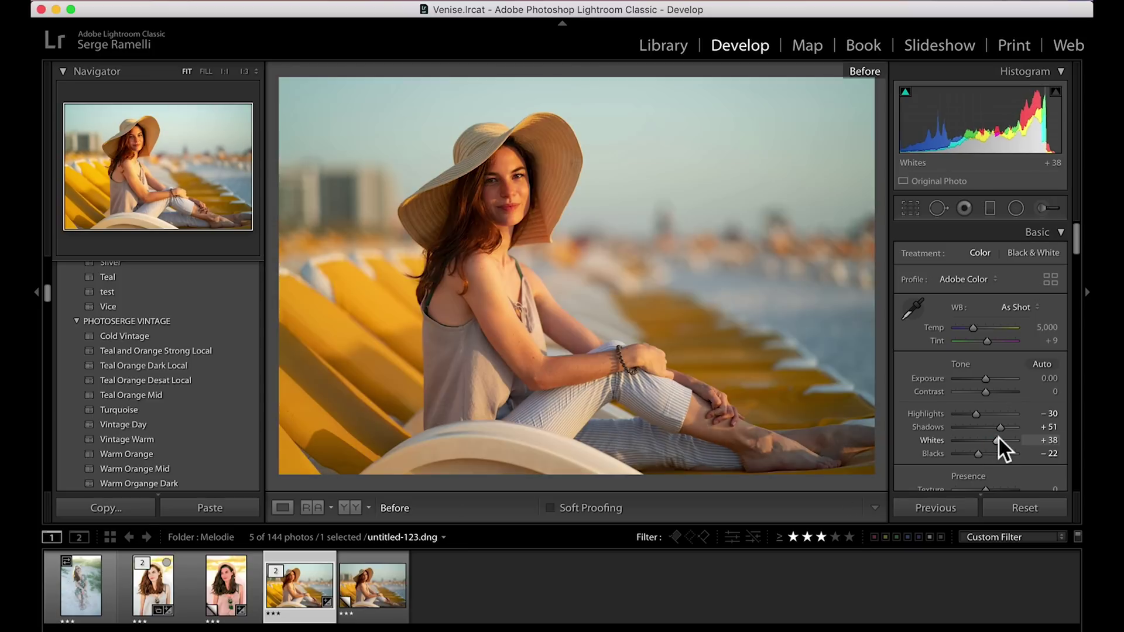
pyautogui.press('\\')
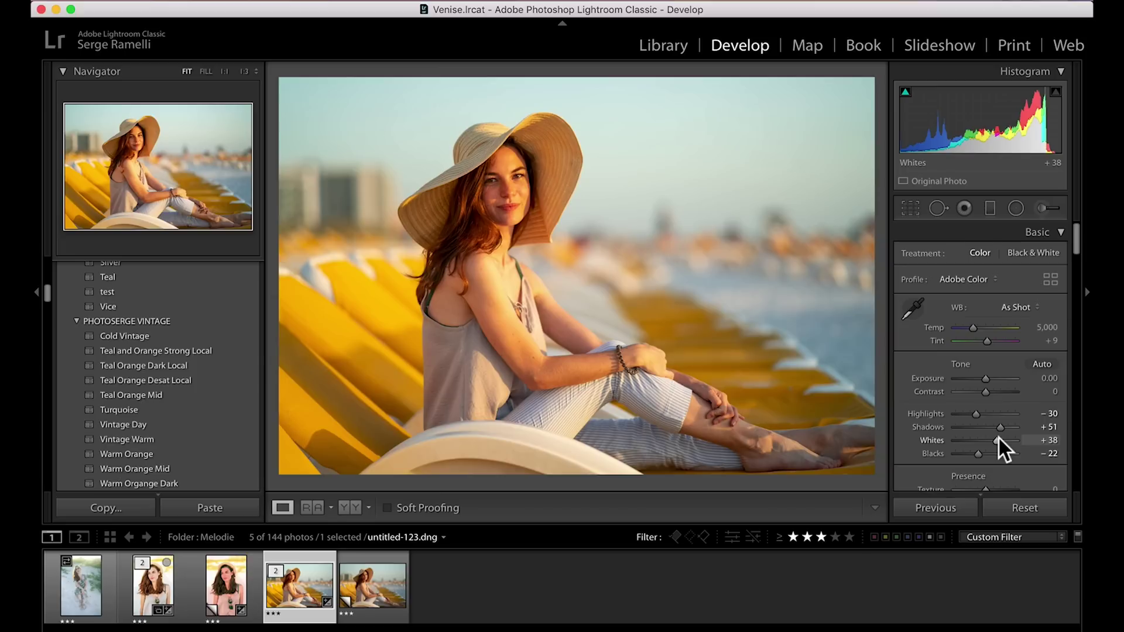
# Step: Try out two white balance samples on neutral areas of the portrait with the White Balance Selector
pyautogui.click(915, 308)
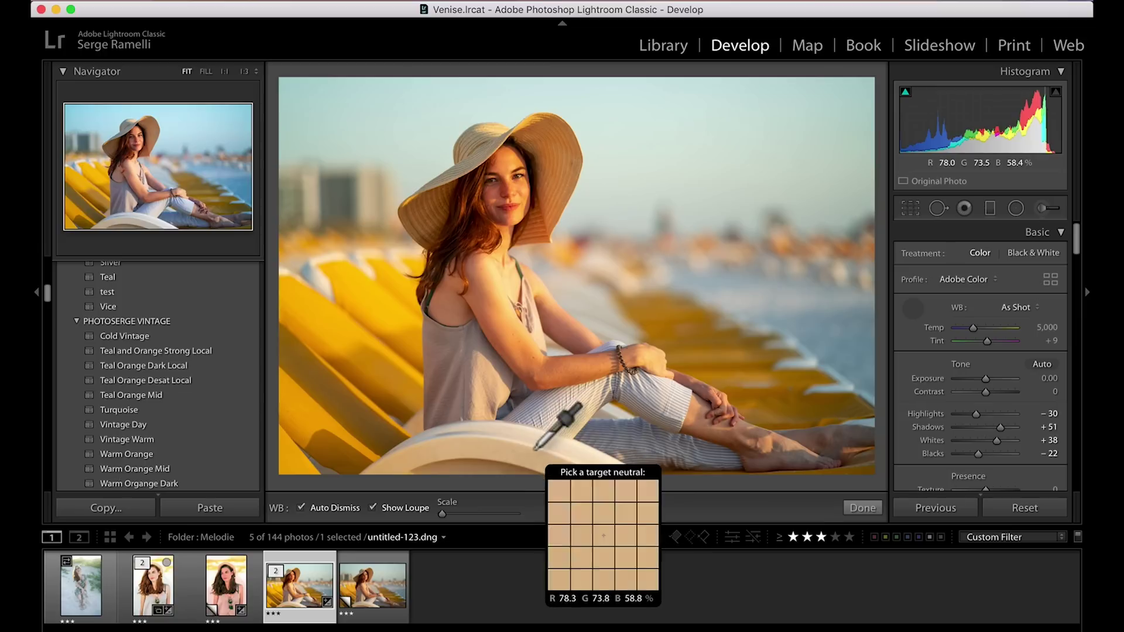
pyautogui.click(592, 321)
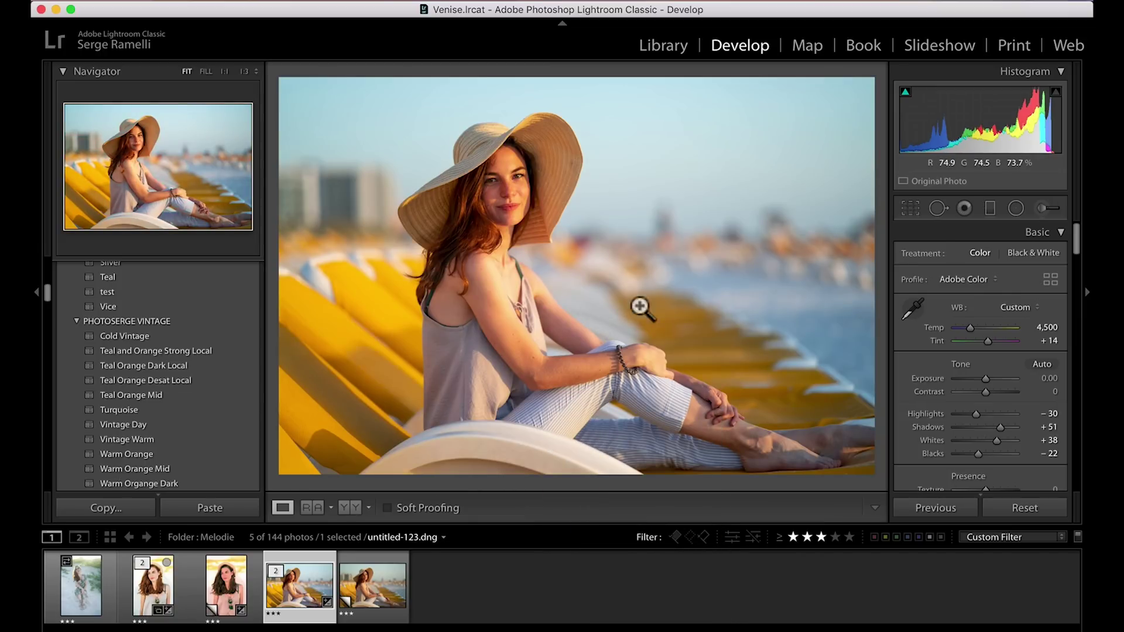
pyautogui.click(913, 310)
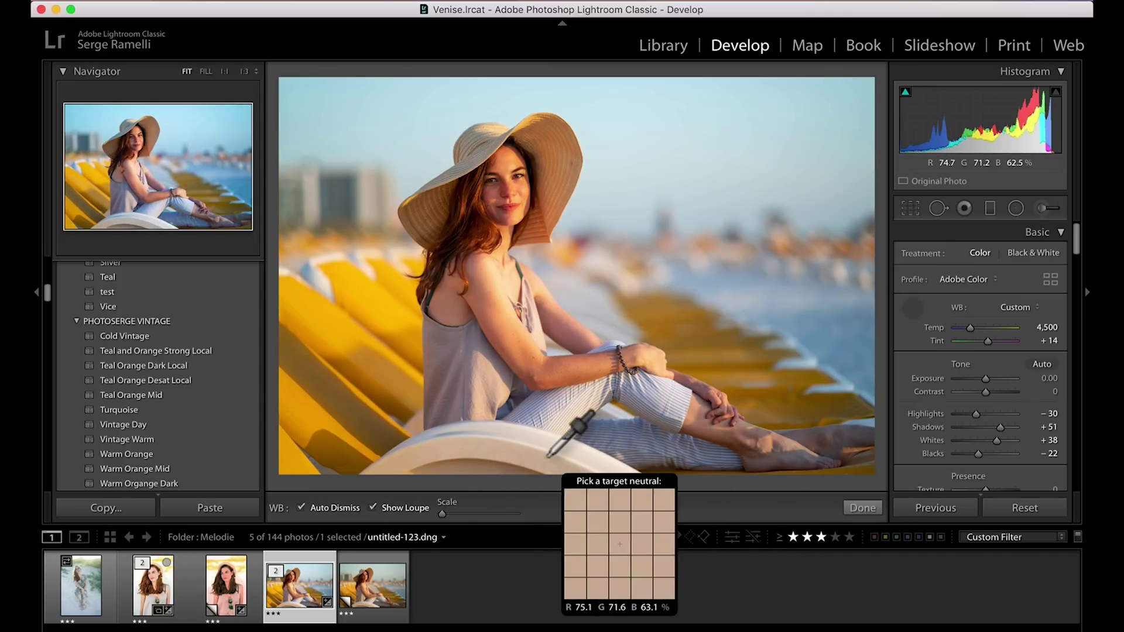
pyautogui.click(530, 456)
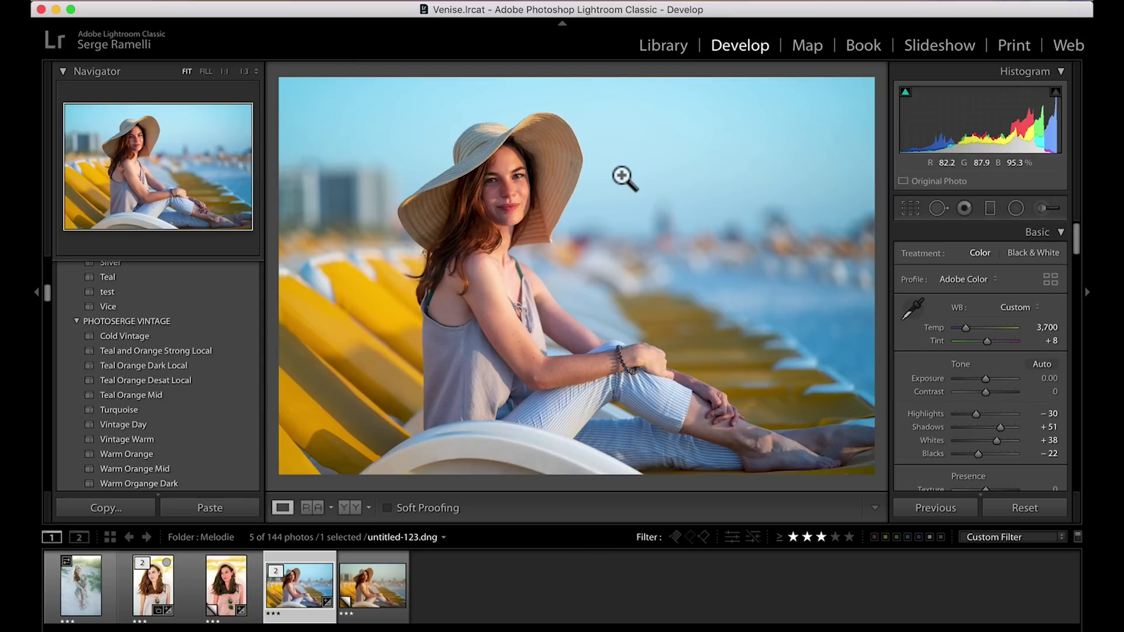
# Step: Sample the white balance from the white lounger in the foreground and fine-tune the temperature to 4,025
pyautogui.click(912, 308)
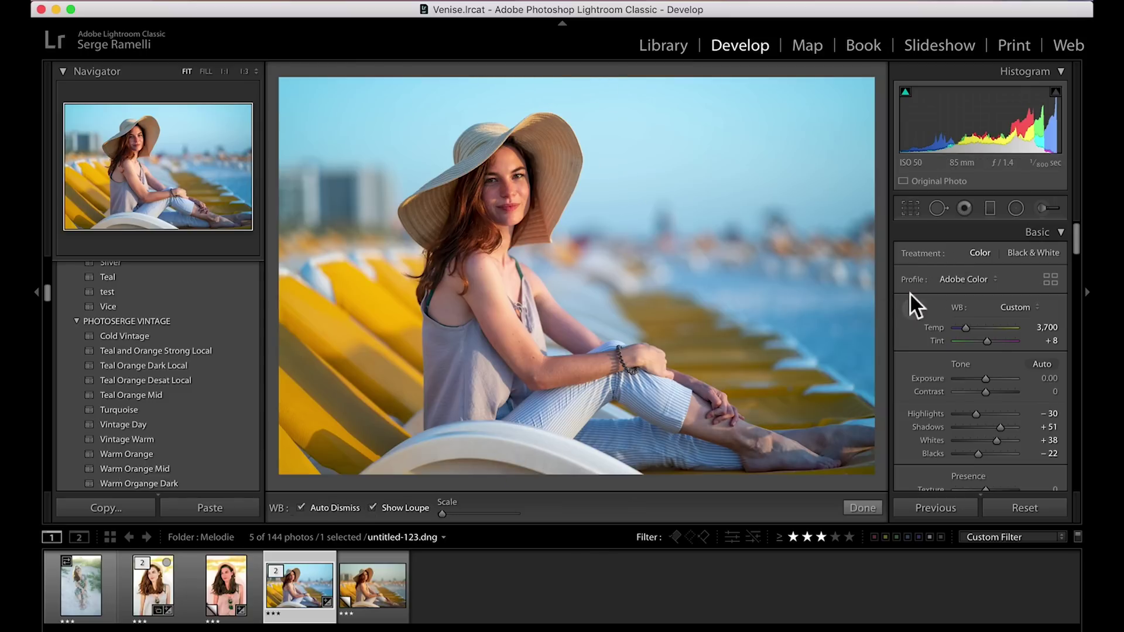
pyautogui.click(538, 439)
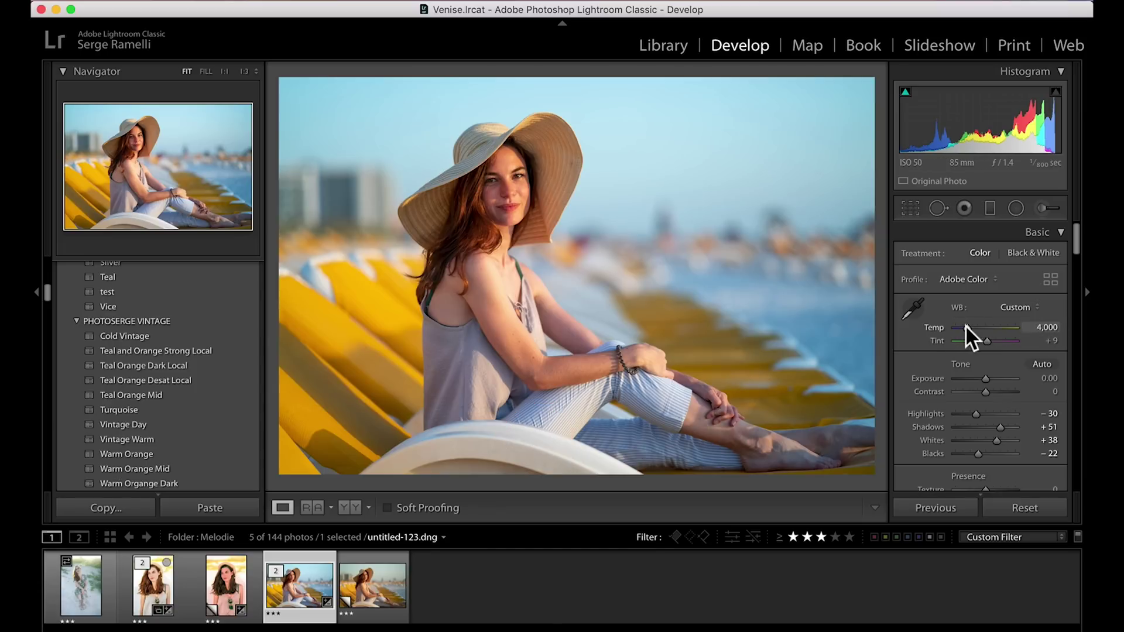
pyautogui.moveTo(967, 326); pyautogui.dragTo(967, 325)
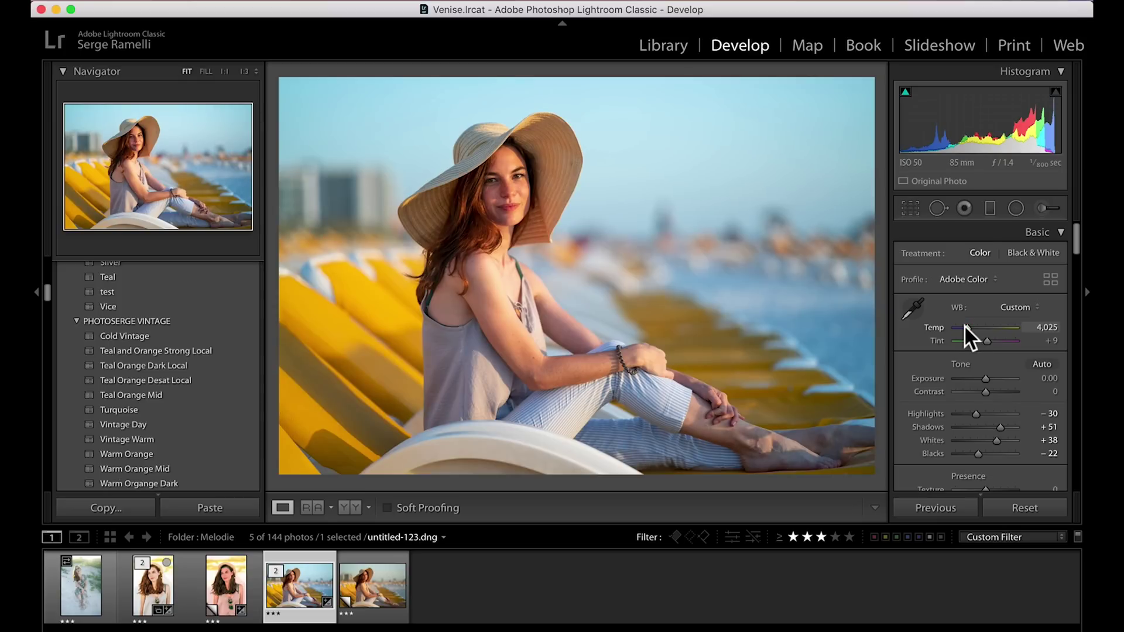
# Step: Set the portrait's Contrast to +30 and raise Shadows to +86
pyautogui.click(1000, 392)
pyautogui.moveTo(1001, 427); pyautogui.dragTo(1010, 427)
pyautogui.moveTo(997, 389); pyautogui.dragTo(992, 390)
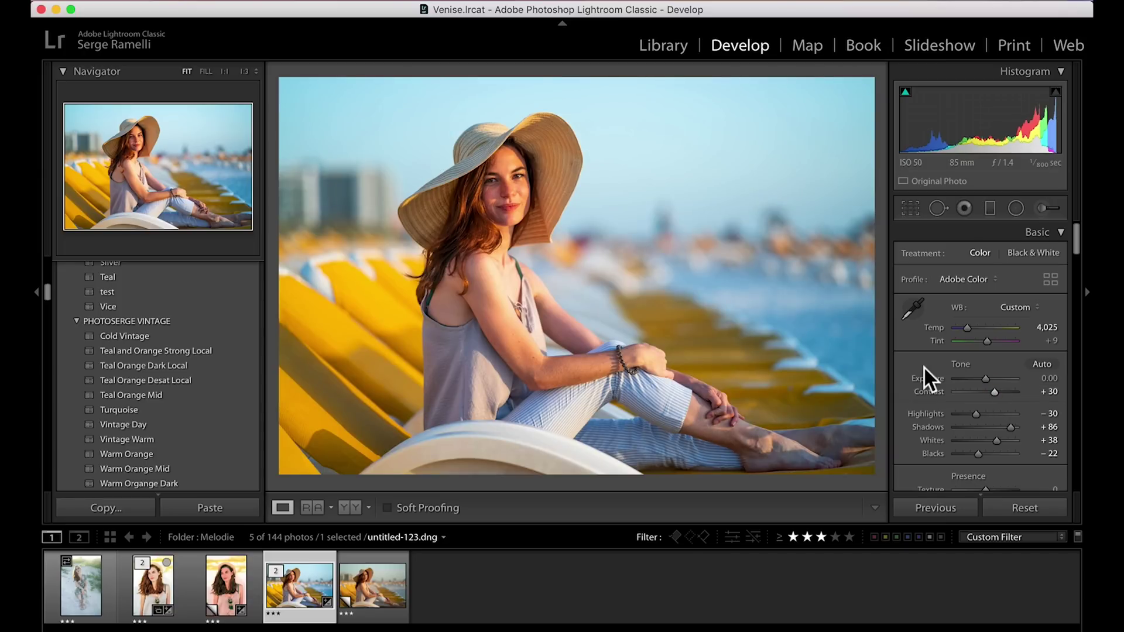
# Step: Zoom in on the woman's face at 1:1 and activate the Adjustment Brush with all effect values reset to zero
pyautogui.click(512, 176)
pyautogui.moveTo(522, 233)
pyautogui.mouseDown()
pyautogui.moveTo(670, 323)
pyautogui.moveTo(665, 269)
pyautogui.mouseUp()
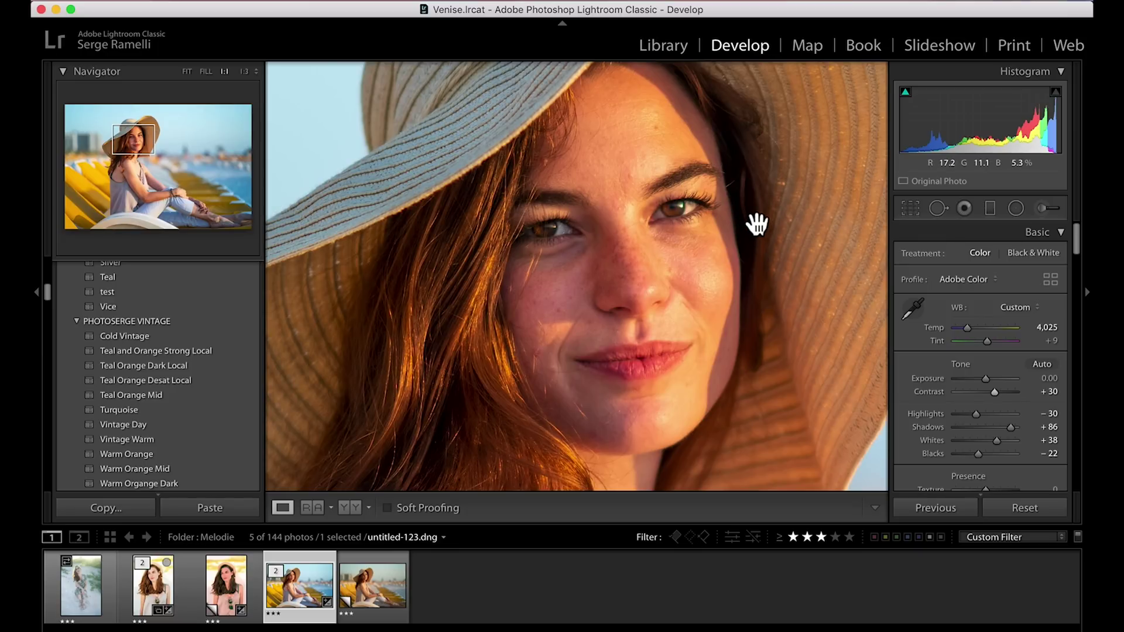
pyautogui.click(1041, 208)
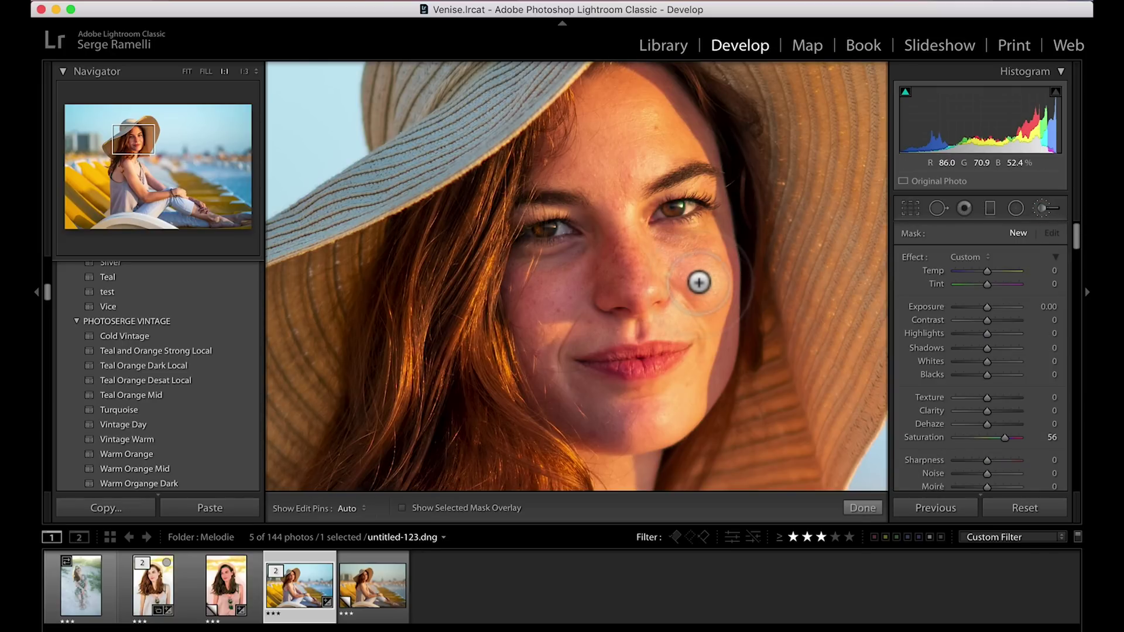
pyautogui.scroll(4, 696, 281)
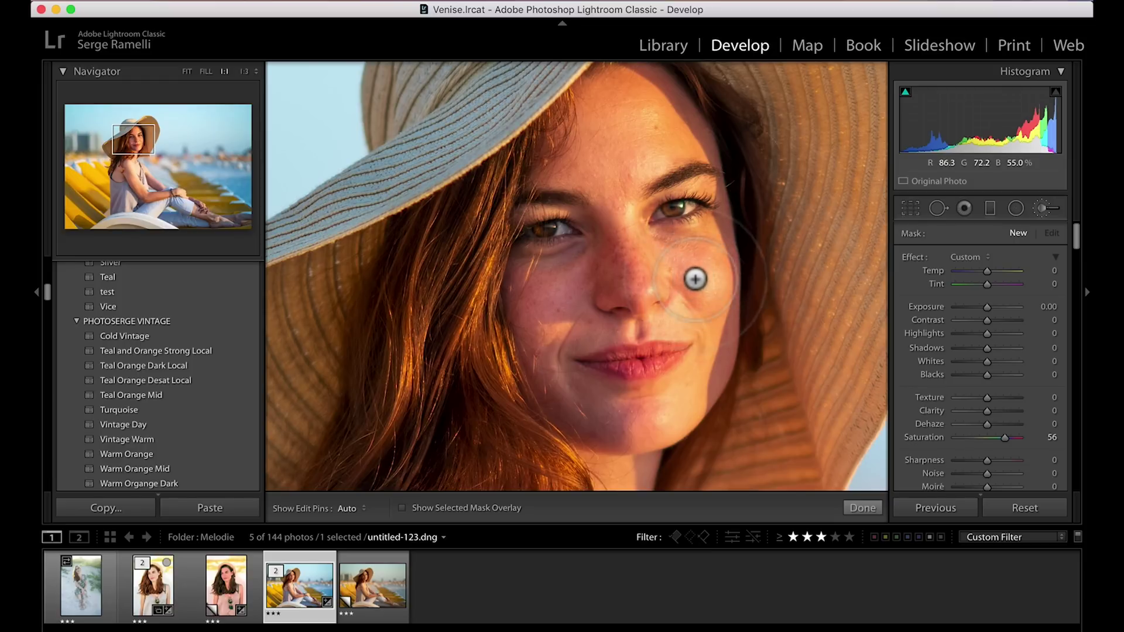
pyautogui.doubleClick(916, 257)
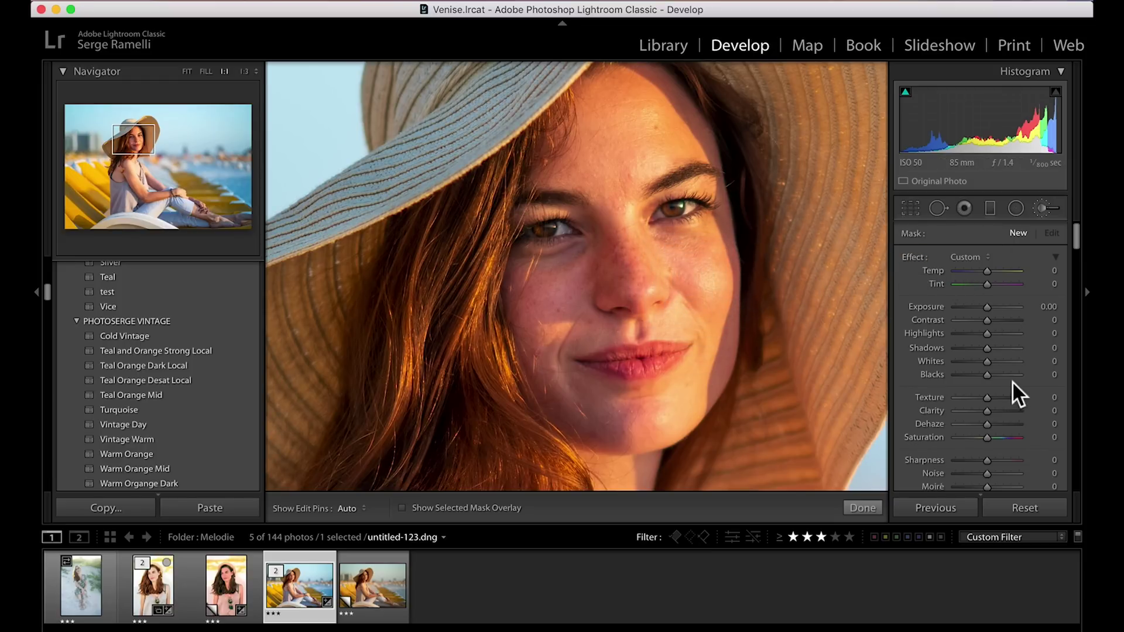
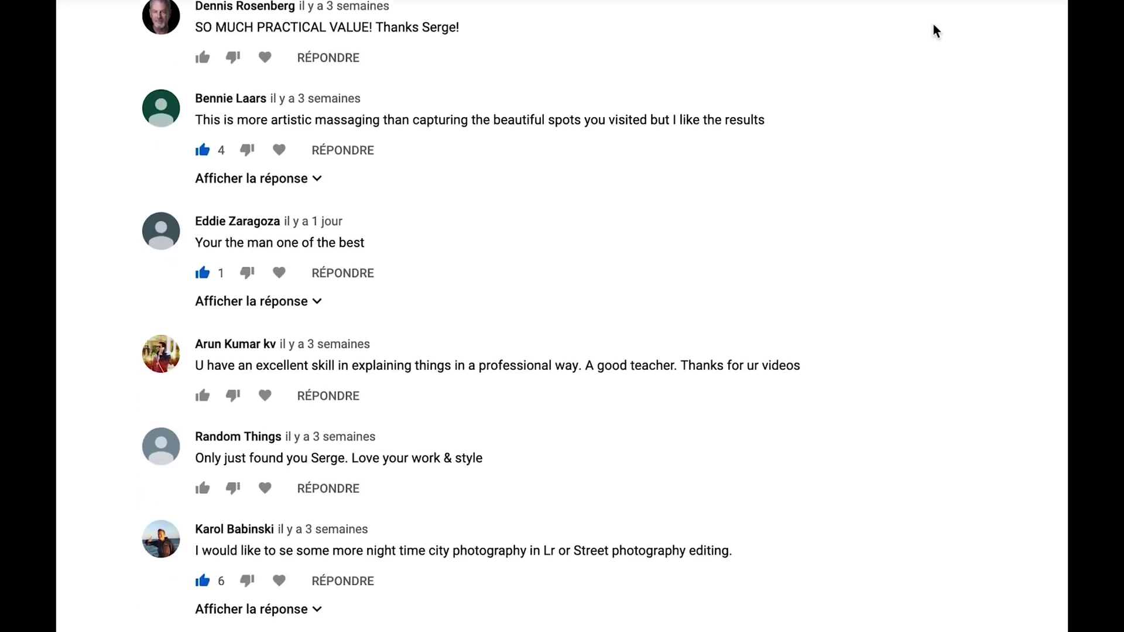
pyautogui.scroll(-4, 933, 23)
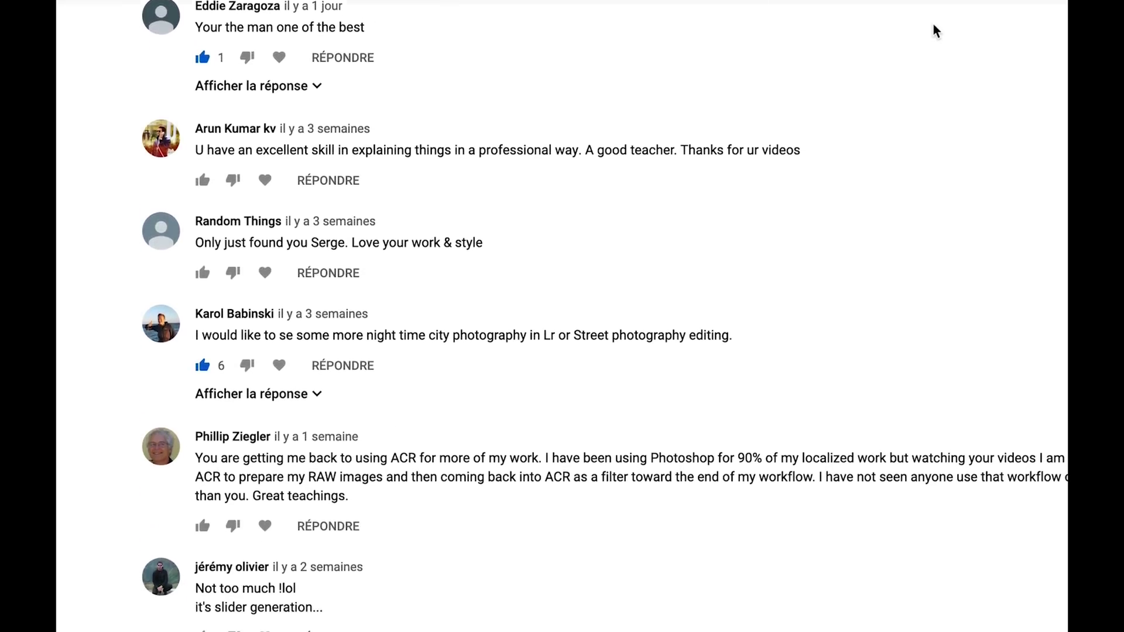
pyautogui.scroll(-4, 934, 23)
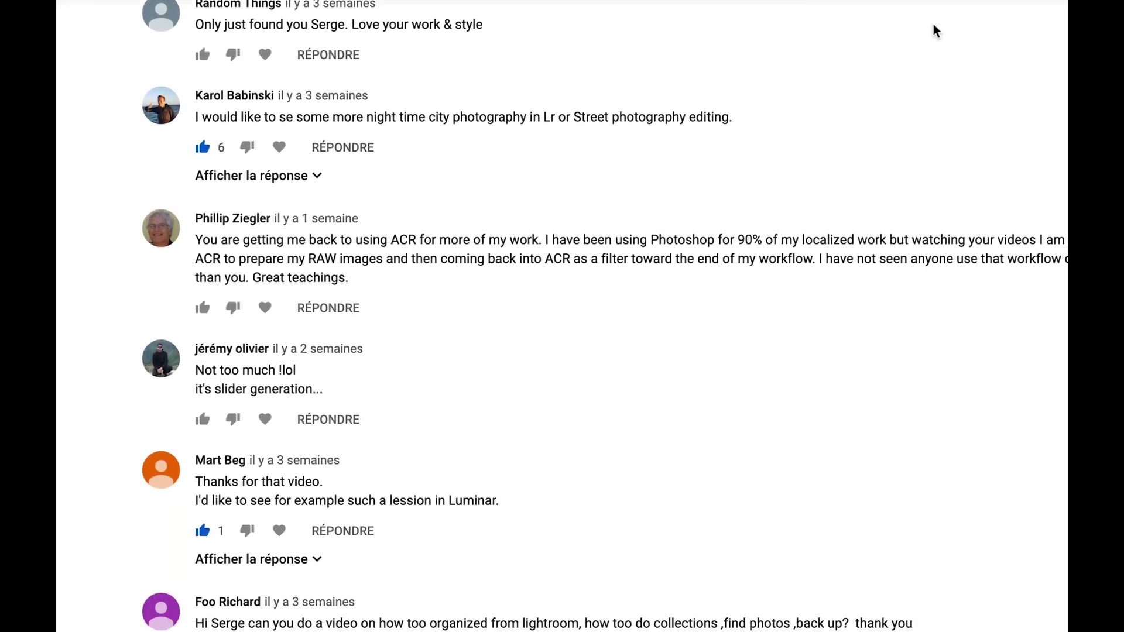
pyautogui.scroll(-3, 934, 24)
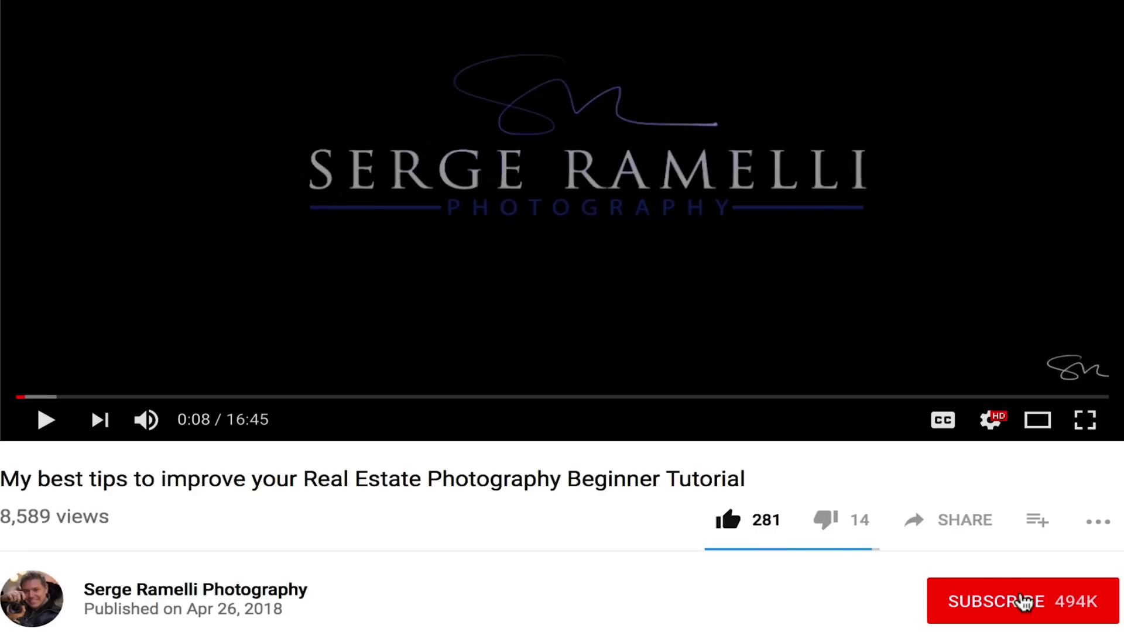
pyautogui.click(1023, 601)
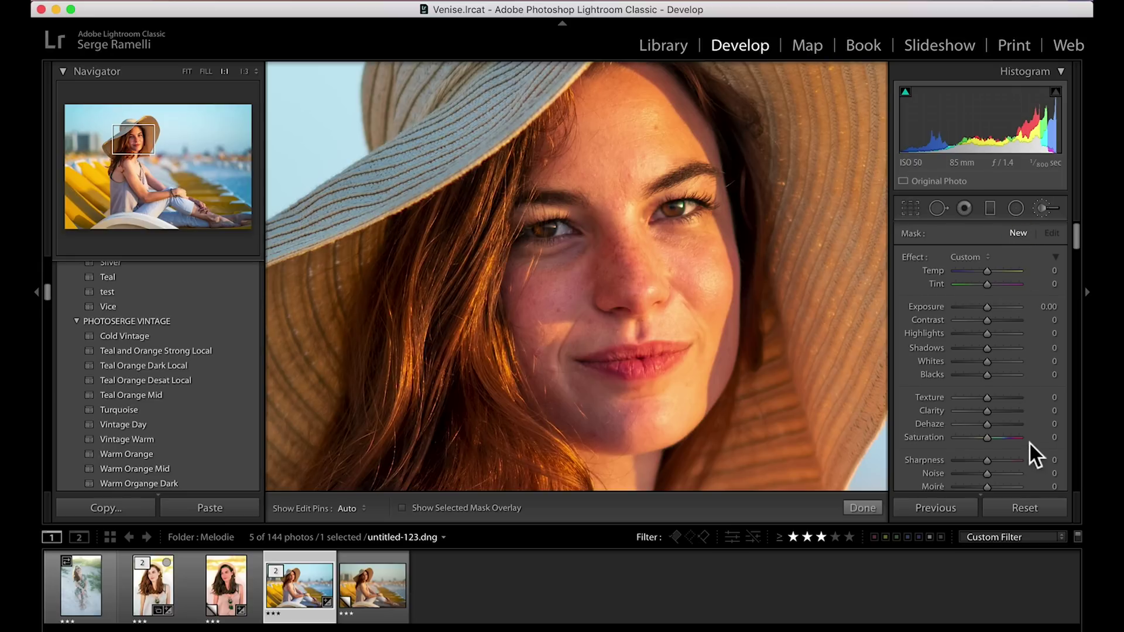
# Step: Enlarge the adjustment brush to size 16 and start a new mask on the woman's forehead
pyautogui.scroll(-8, 1029, 442)
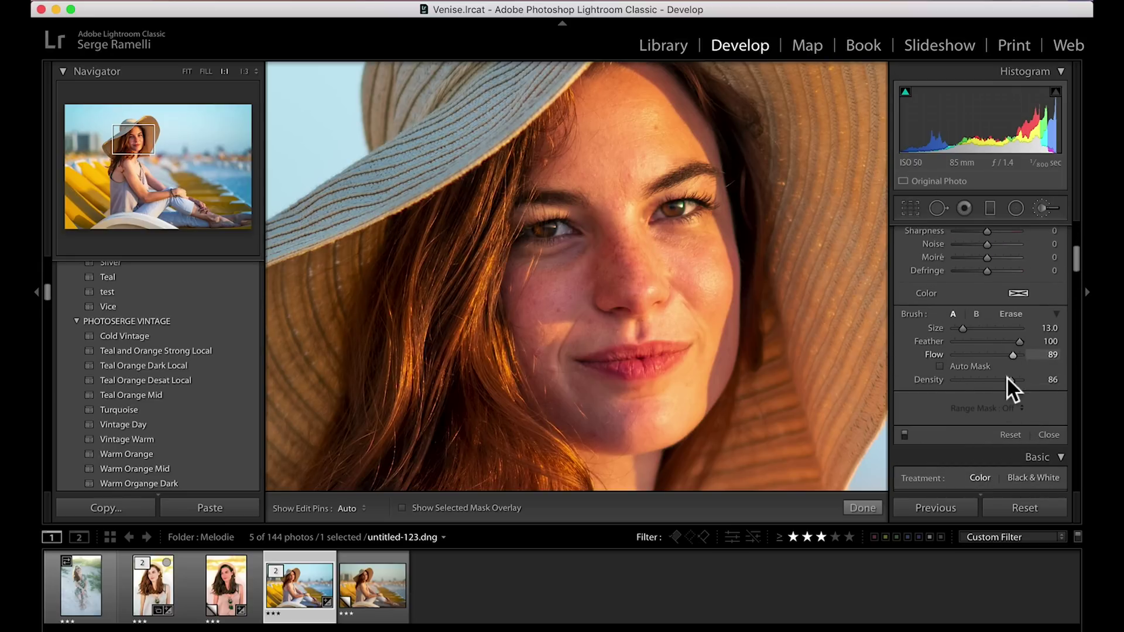
pyautogui.scroll(4, 705, 291)
pyautogui.scroll(-1, 700, 279)
pyautogui.press('h')
pyautogui.moveTo(617, 128); pyautogui.dragTo(642, 136)
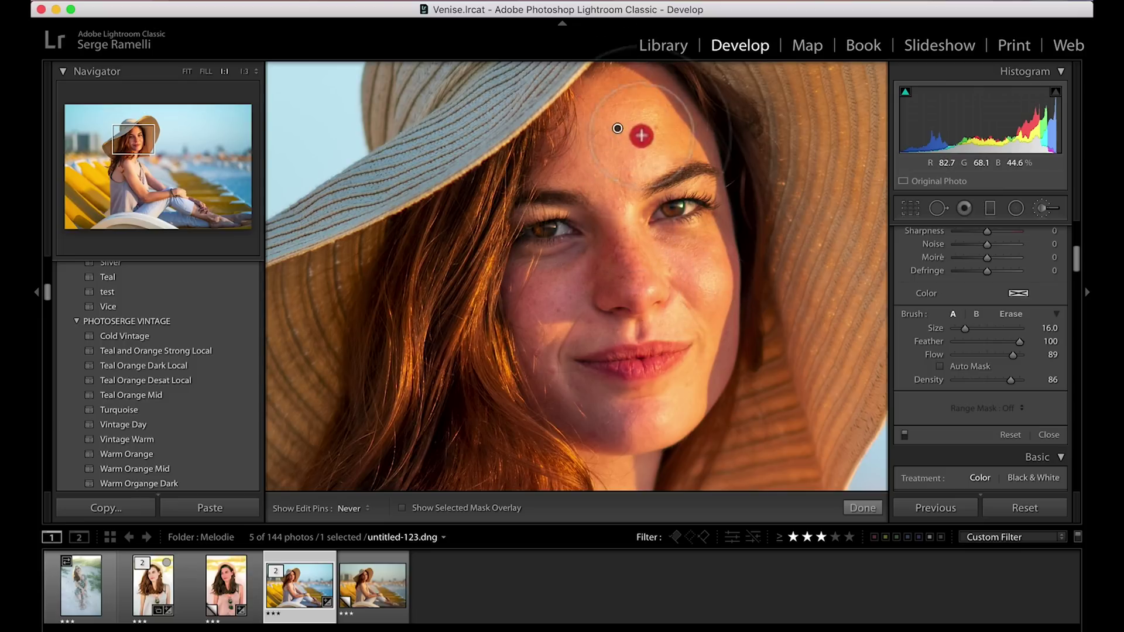
pyautogui.press('h')
# Step: Set the brush mask's Exposure to 0.94, Texture to 34 and Clarity to −43
pyautogui.scroll(10, 1036, 300)
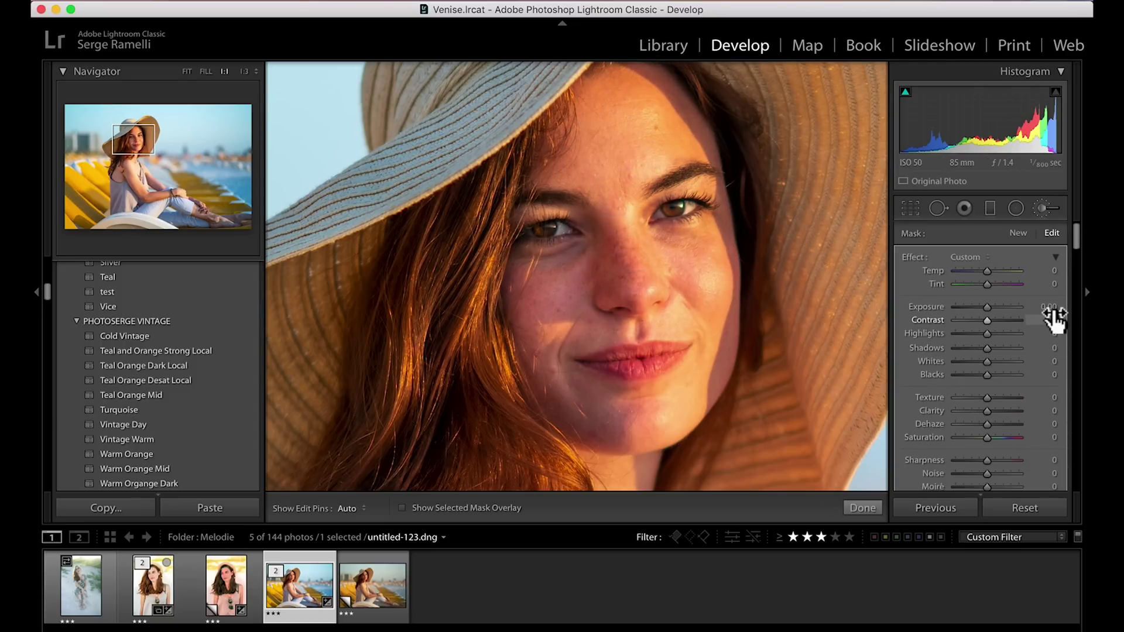
pyautogui.moveTo(985, 307); pyautogui.dragTo(993, 307)
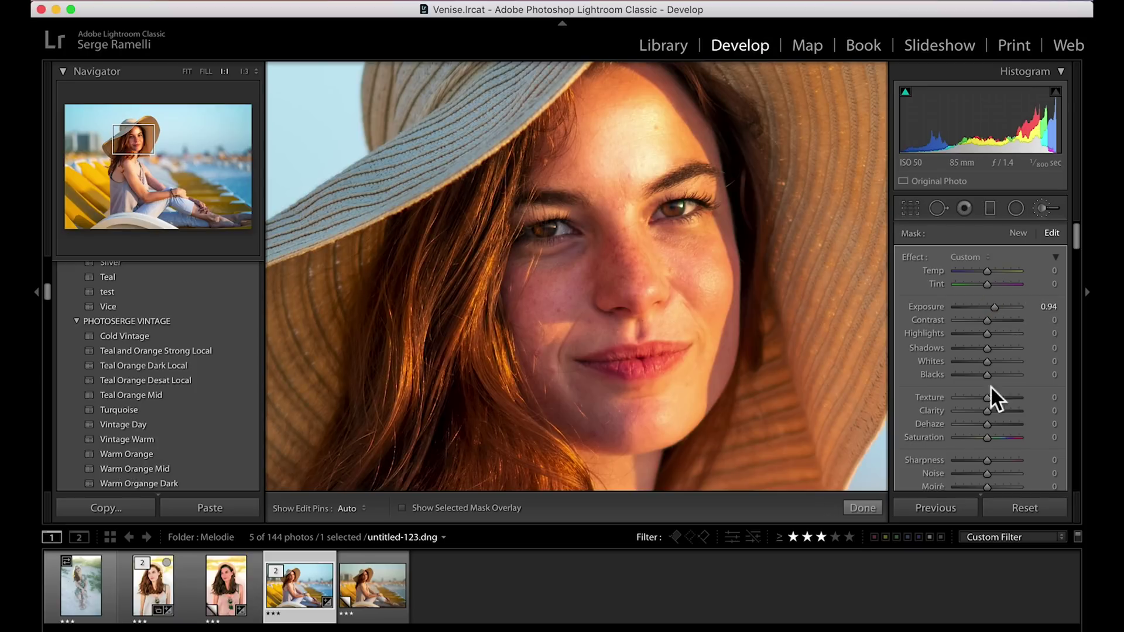
pyautogui.moveTo(986, 396)
pyautogui.mouseDown()
pyautogui.moveTo(996, 394)
pyautogui.moveTo(974, 410)
pyautogui.mouseUp()
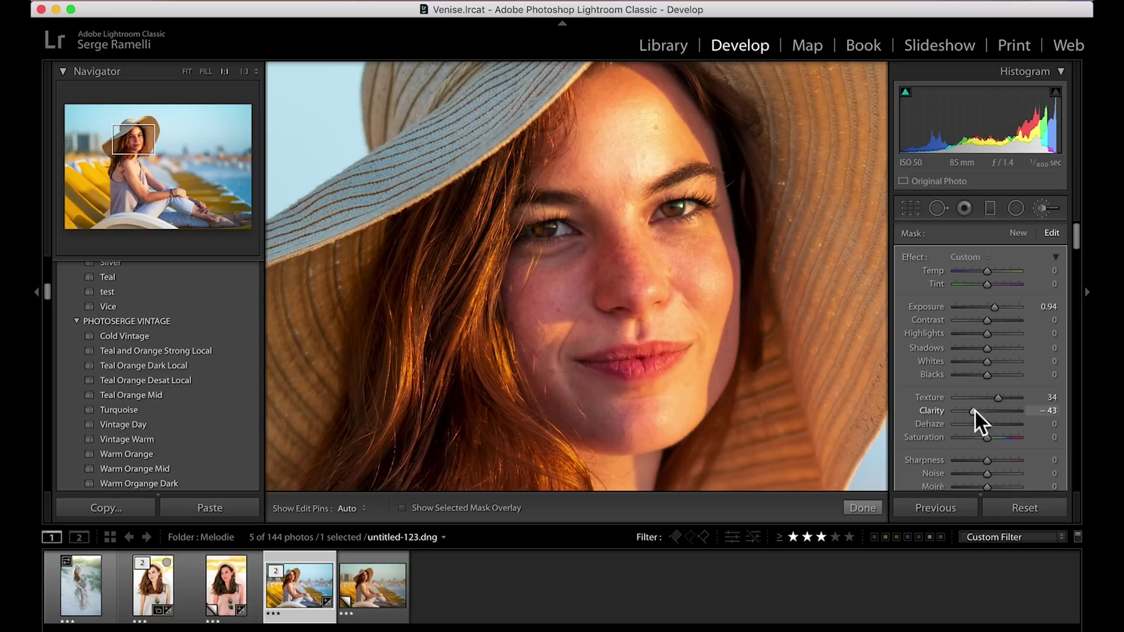
# Step: Paint the brush mask over the woman's face from the forehead down to the chin with the edit pins hidden
pyautogui.press('h')
pyautogui.moveTo(590, 141)
pyautogui.mouseDown()
pyautogui.moveTo(605, 203)
pyautogui.moveTo(597, 279)
pyautogui.moveTo(553, 280)
pyautogui.moveTo(547, 312)
pyautogui.moveTo(564, 406)
pyautogui.moveTo(586, 398)
pyautogui.moveTo(655, 415)
pyautogui.moveTo(627, 422)
pyautogui.moveTo(661, 404)
pyautogui.moveTo(686, 369)
pyautogui.moveTo(698, 330)
pyautogui.moveTo(685, 313)
pyautogui.moveTo(621, 322)
pyautogui.moveTo(578, 306)
pyautogui.moveTo(649, 271)
pyautogui.moveTo(627, 278)
pyautogui.moveTo(620, 230)
pyautogui.moveTo(690, 258)
pyautogui.moveTo(721, 234)
pyautogui.moveTo(717, 177)
pyautogui.moveTo(654, 170)
pyautogui.moveTo(659, 92)
pyautogui.moveTo(626, 85)
pyautogui.moveTo(595, 102)
pyautogui.moveTo(612, 200)
pyautogui.moveTo(547, 180)
pyautogui.moveTo(599, 175)
pyautogui.moveTo(544, 187)
pyautogui.moveTo(613, 212)
pyautogui.moveTo(541, 375)
pyautogui.mouseUp()
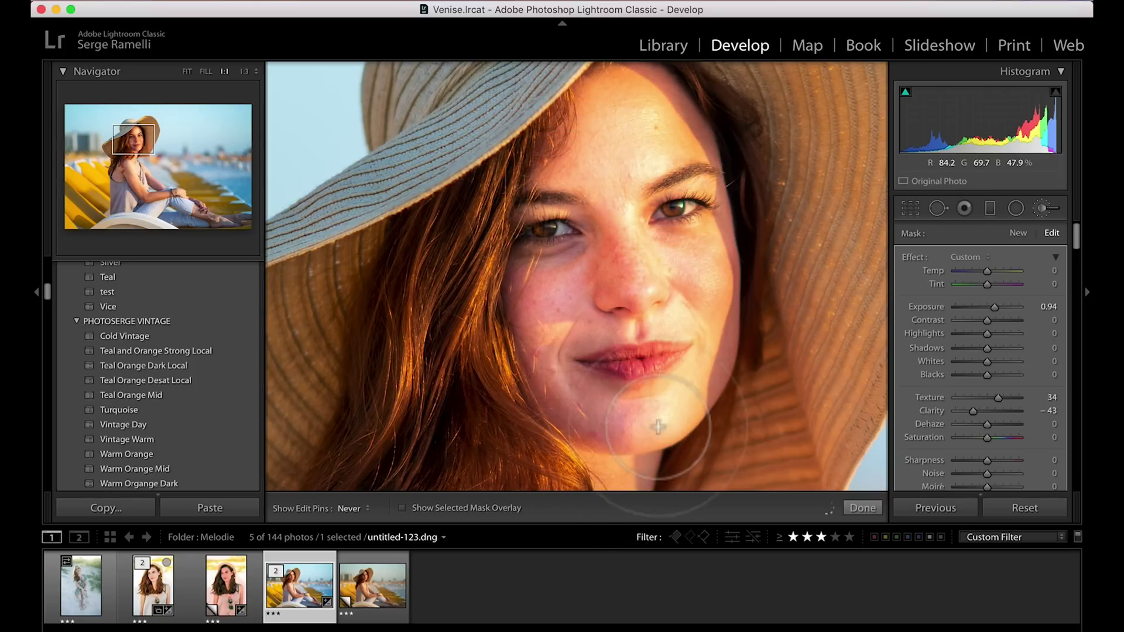
pyautogui.press('h')
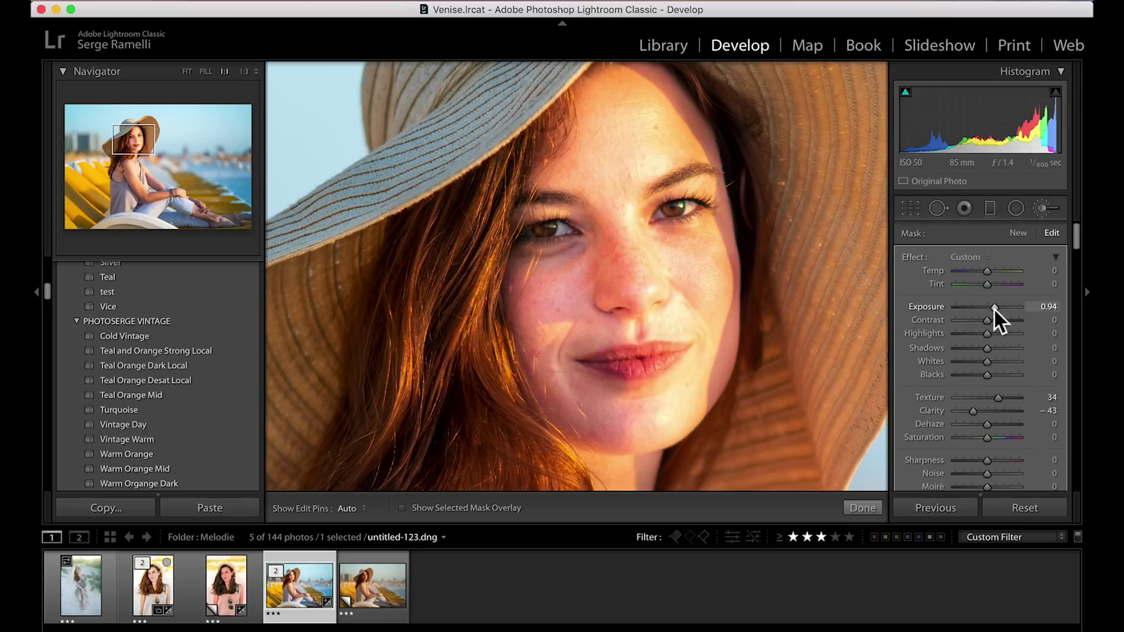
# Step: Reset the face mask's Exposure to zero, and set its Shadows to 36 and Clarity to −2
pyautogui.doubleClick(995, 306)
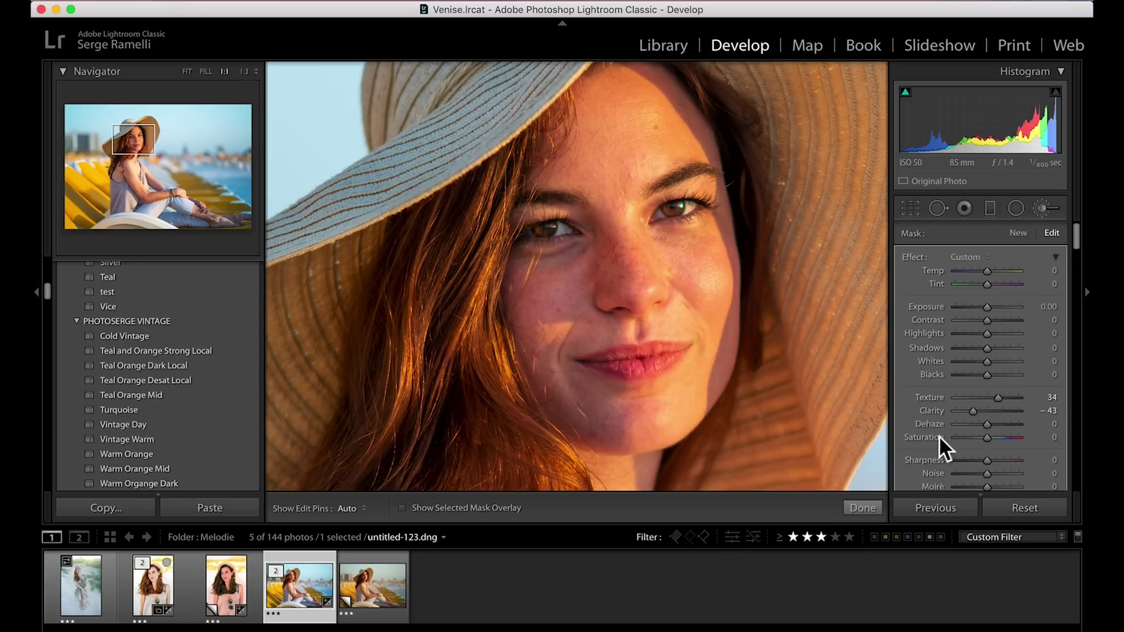
pyautogui.scroll(-5, 940, 435)
pyautogui.scroll(-2, 946, 424)
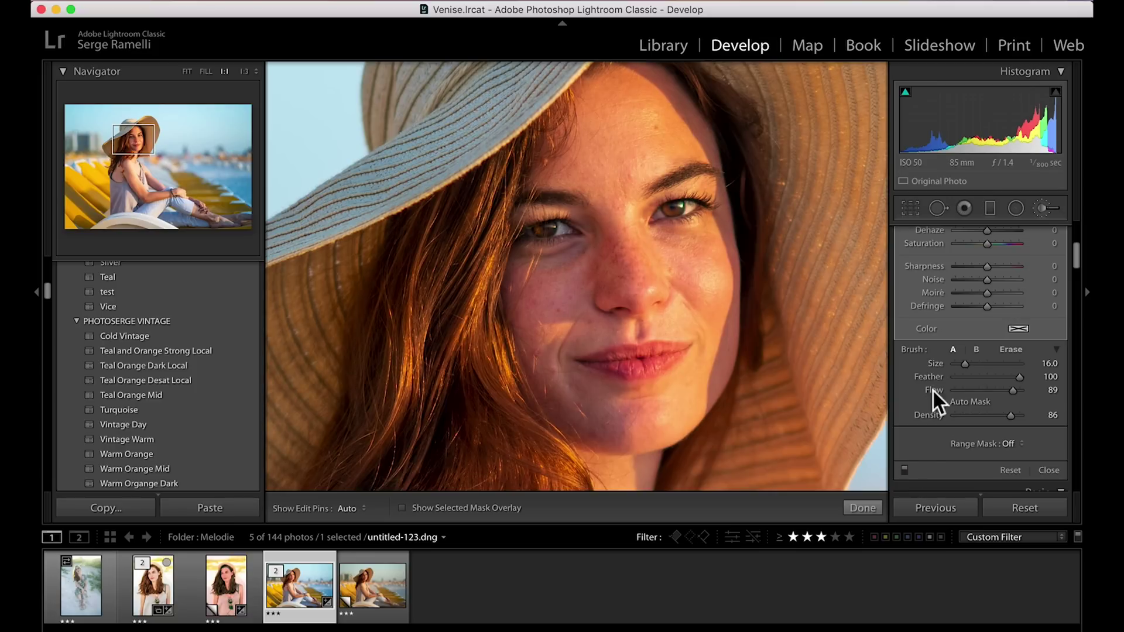
pyautogui.scroll(6, 940, 350)
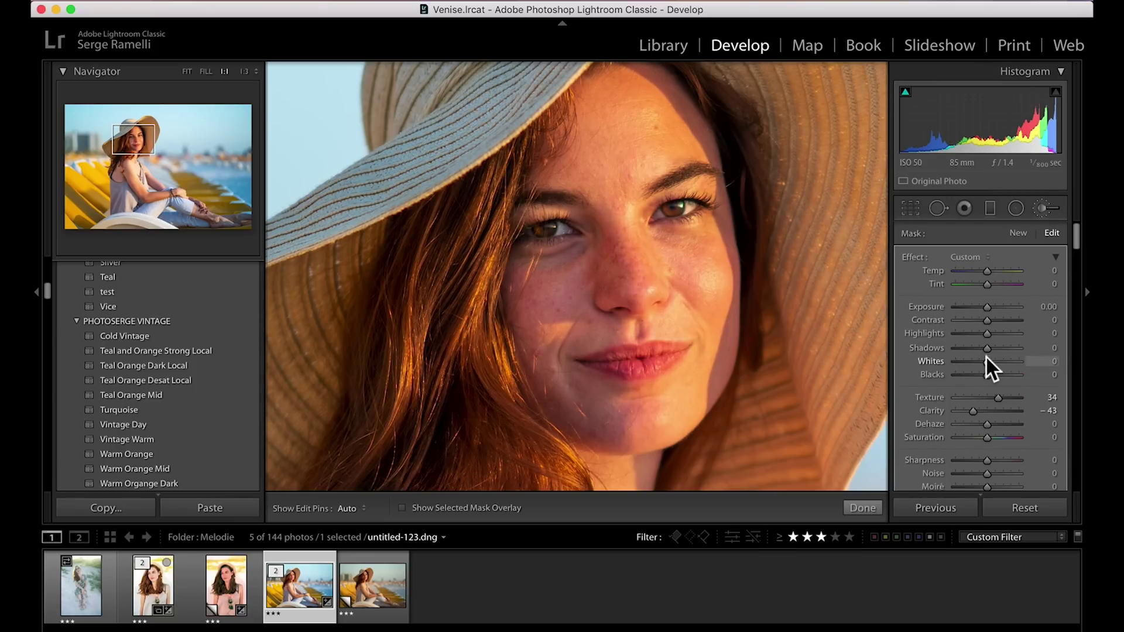
pyautogui.moveTo(990, 348); pyautogui.dragTo(999, 349)
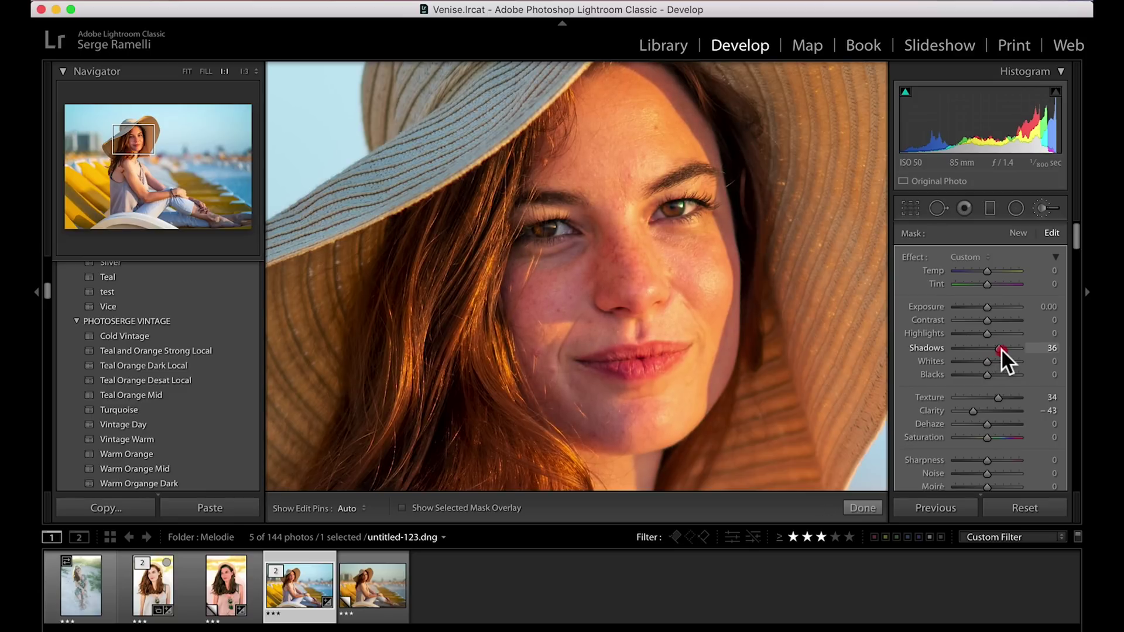
pyautogui.moveTo(972, 410); pyautogui.dragTo(987, 410)
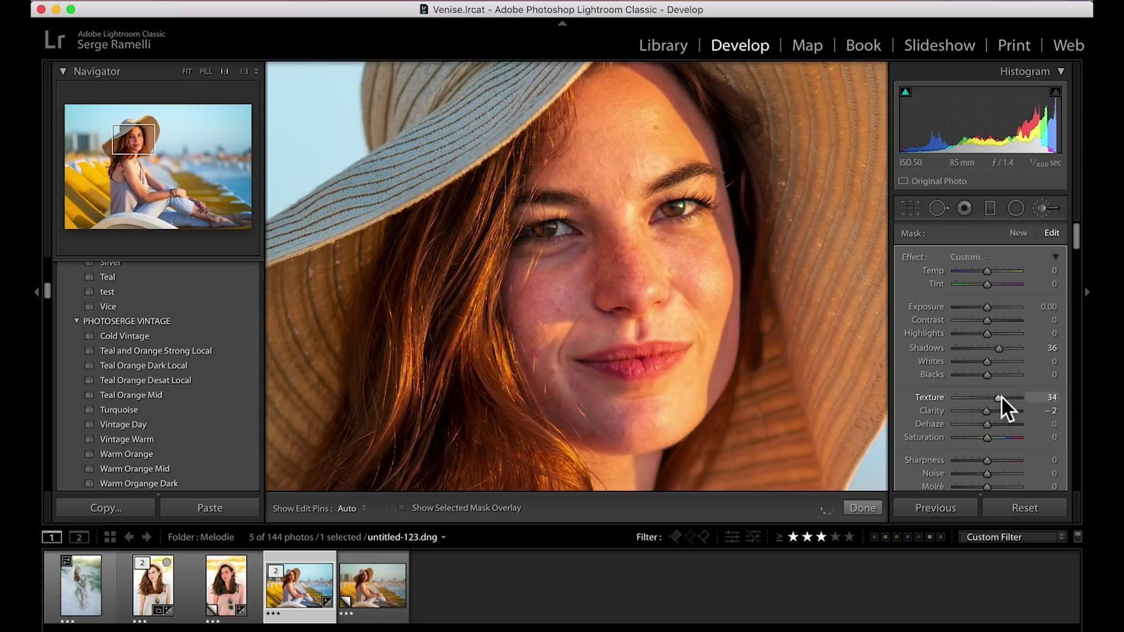
# Step: Set the face mask's Texture to 24, Clarity to −51 and Saturation to −14
pyautogui.doubleClick(998, 396)
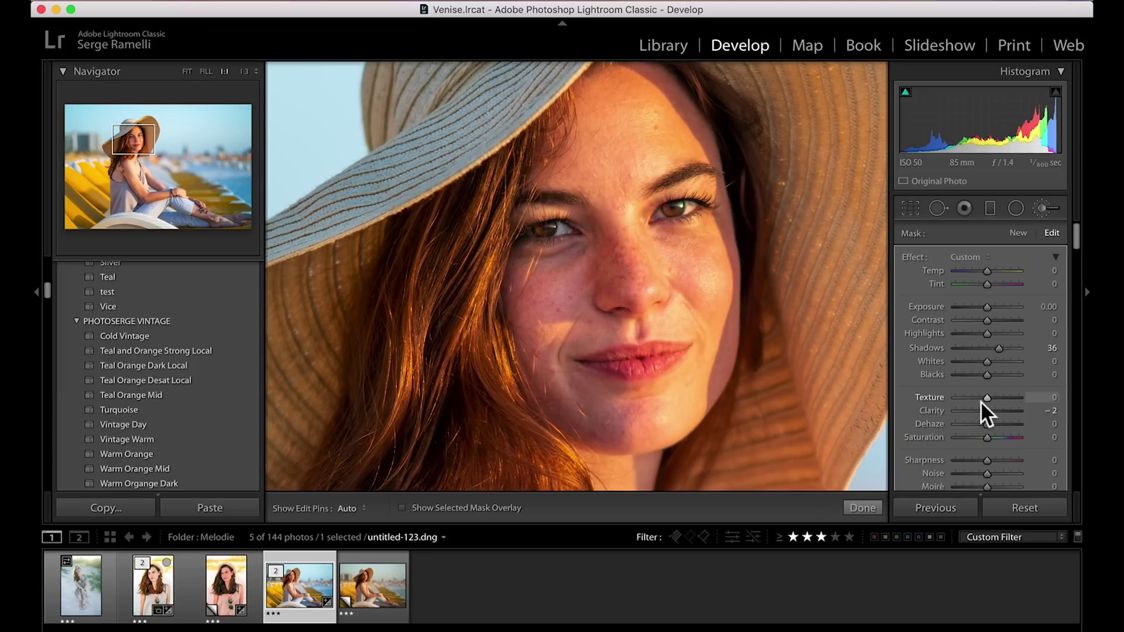
pyautogui.moveTo(986, 398); pyautogui.dragTo(1010, 397)
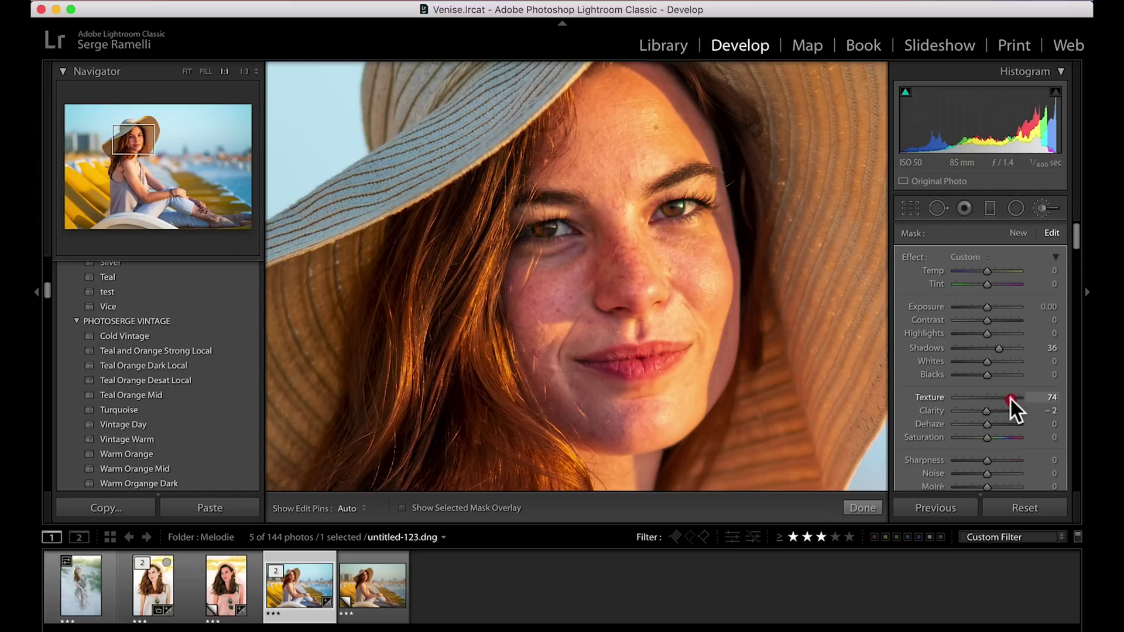
pyautogui.moveTo(1009, 397); pyautogui.dragTo(971, 409)
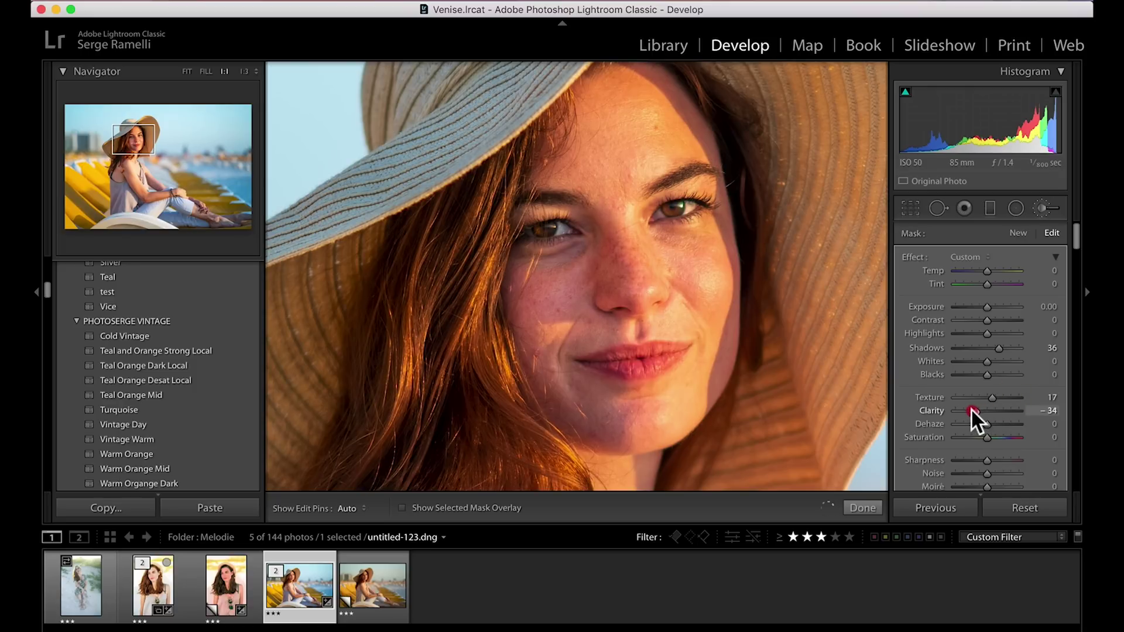
pyautogui.doubleClick(992, 397)
pyautogui.moveTo(974, 408); pyautogui.dragTo(964, 409)
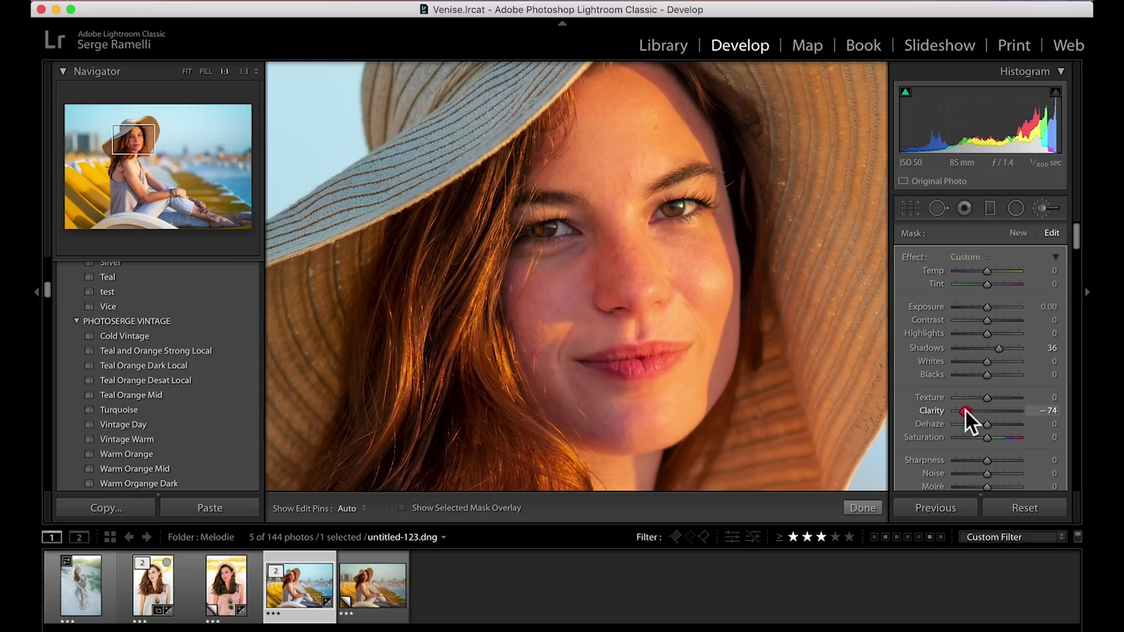
pyautogui.moveTo(965, 411); pyautogui.dragTo(972, 413)
pyautogui.moveTo(971, 410); pyautogui.dragTo(995, 399)
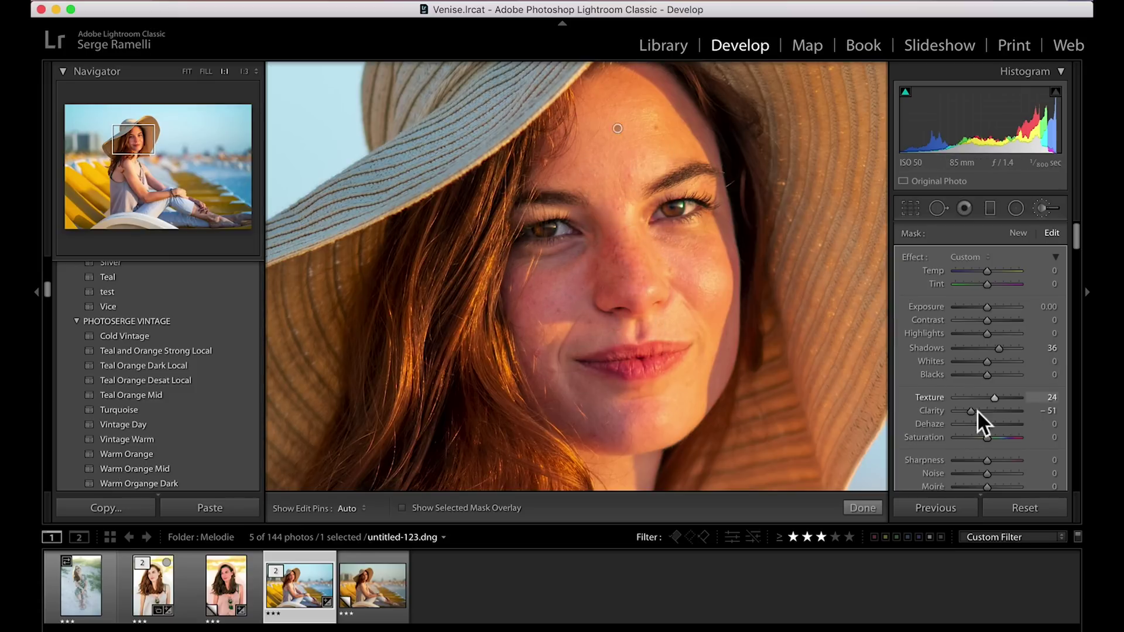
pyautogui.moveTo(986, 438); pyautogui.dragTo(982, 438)
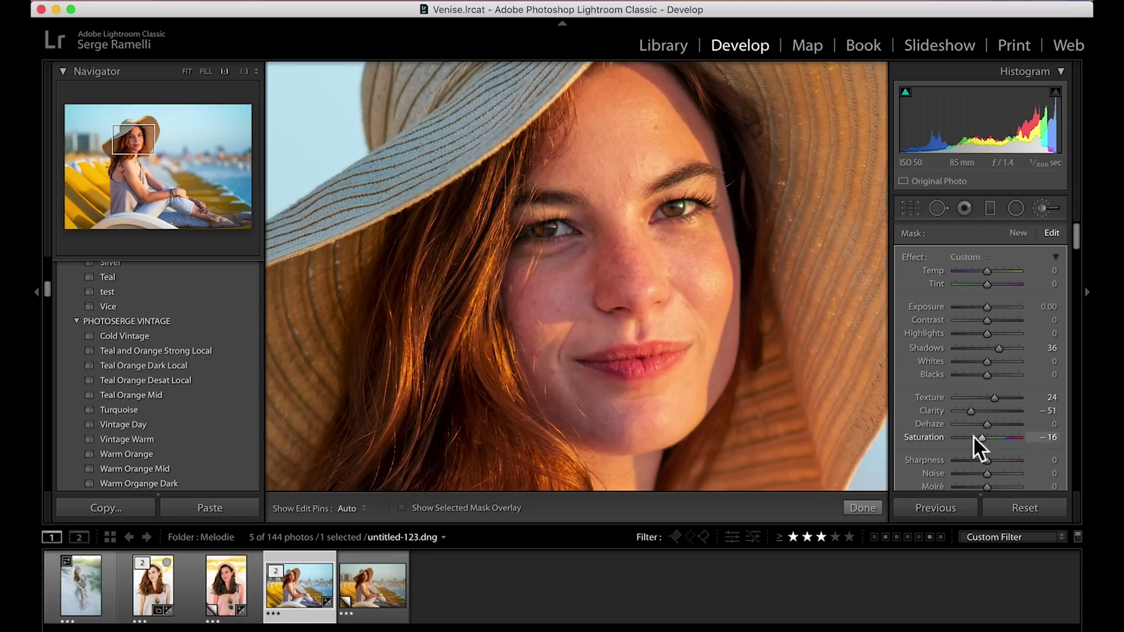
pyautogui.moveTo(983, 437); pyautogui.dragTo(982, 437)
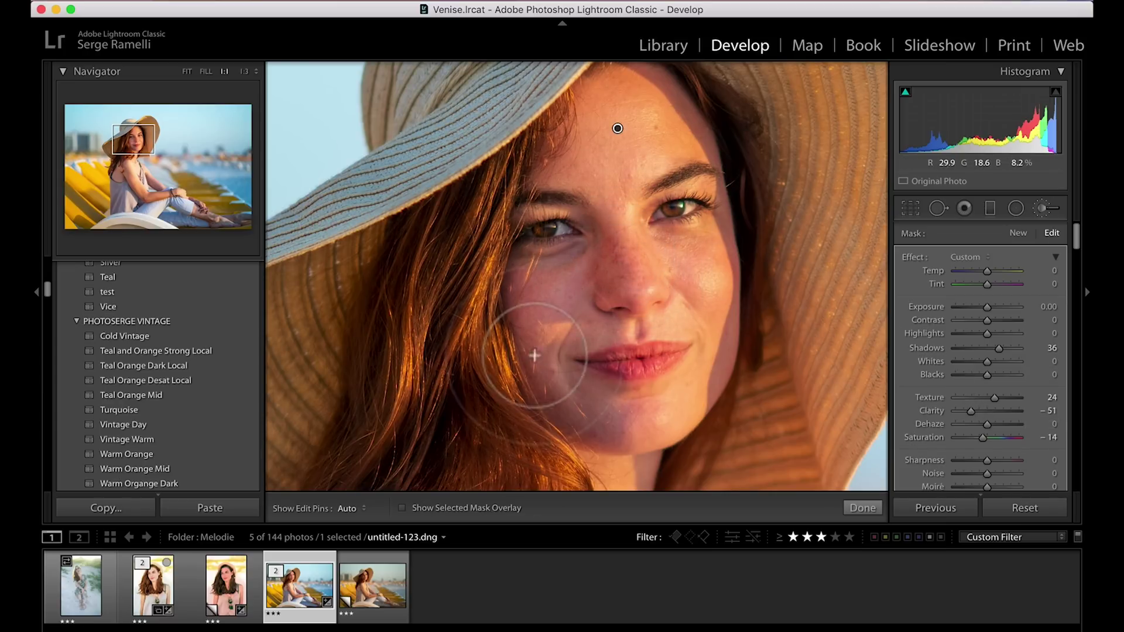
# Step: Start a new brush mask with Texture 18, Clarity −41 and Saturation −19, and paint it over the woman's nose with the edit pins hidden
pyautogui.click(1017, 234)
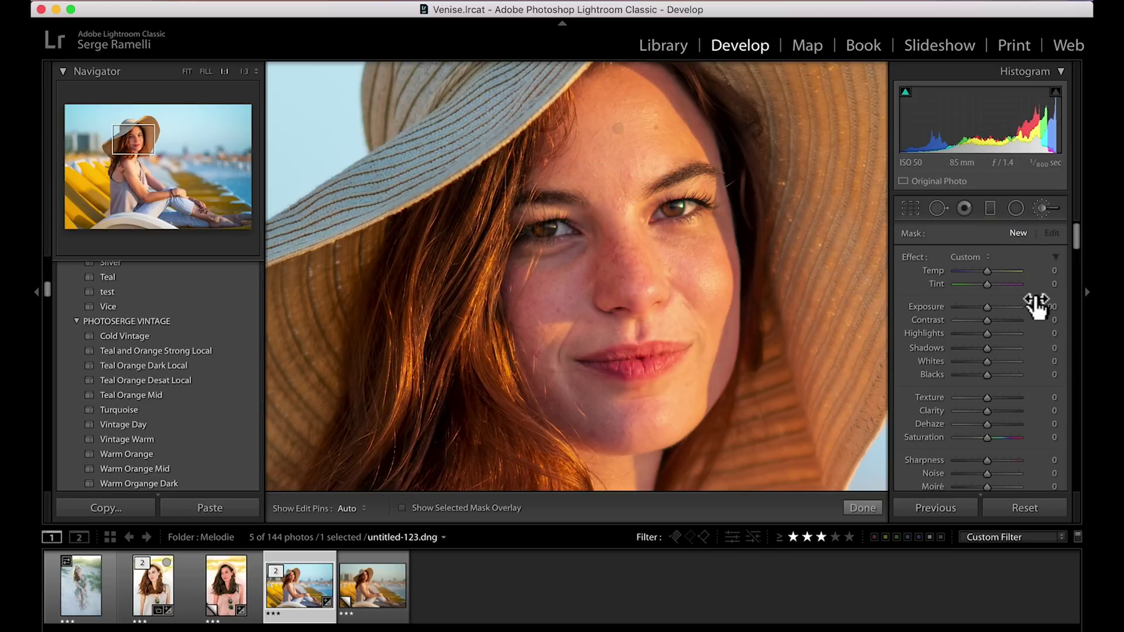
pyautogui.moveTo(988, 397)
pyautogui.mouseDown()
pyautogui.moveTo(973, 410)
pyautogui.moveTo(979, 433)
pyautogui.mouseUp()
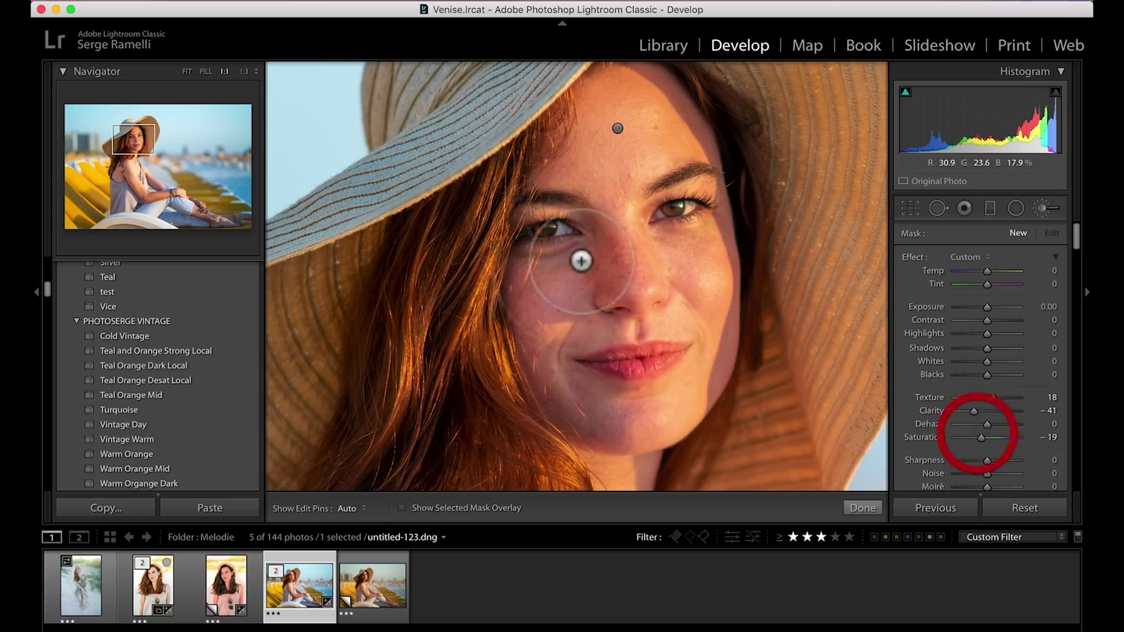
pyautogui.press('h')
pyautogui.click(624, 259)
pyautogui.moveTo(625, 260)
pyautogui.mouseDown()
pyautogui.moveTo(612, 232)
pyautogui.moveTo(624, 254)
pyautogui.moveTo(600, 302)
pyautogui.moveTo(571, 305)
pyautogui.moveTo(550, 283)
pyautogui.moveTo(532, 329)
pyautogui.moveTo(618, 231)
pyautogui.moveTo(605, 227)
pyautogui.moveTo(606, 202)
pyautogui.mouseUp()
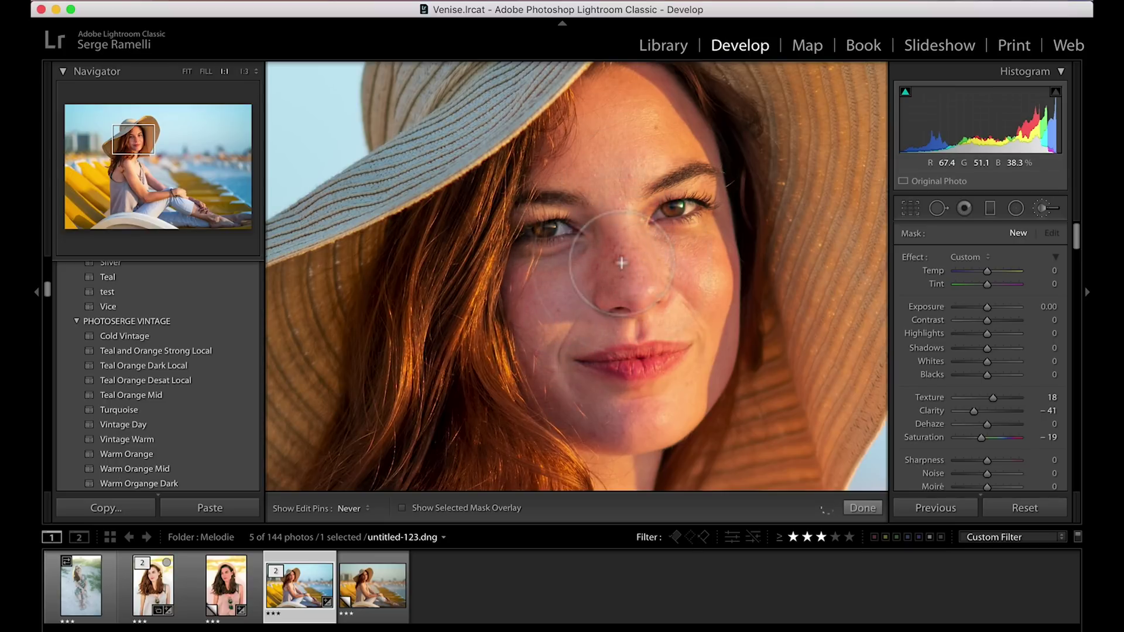
# Step: Set the nose mask's Saturation to −14 and close the adjustment brush
pyautogui.press('h')
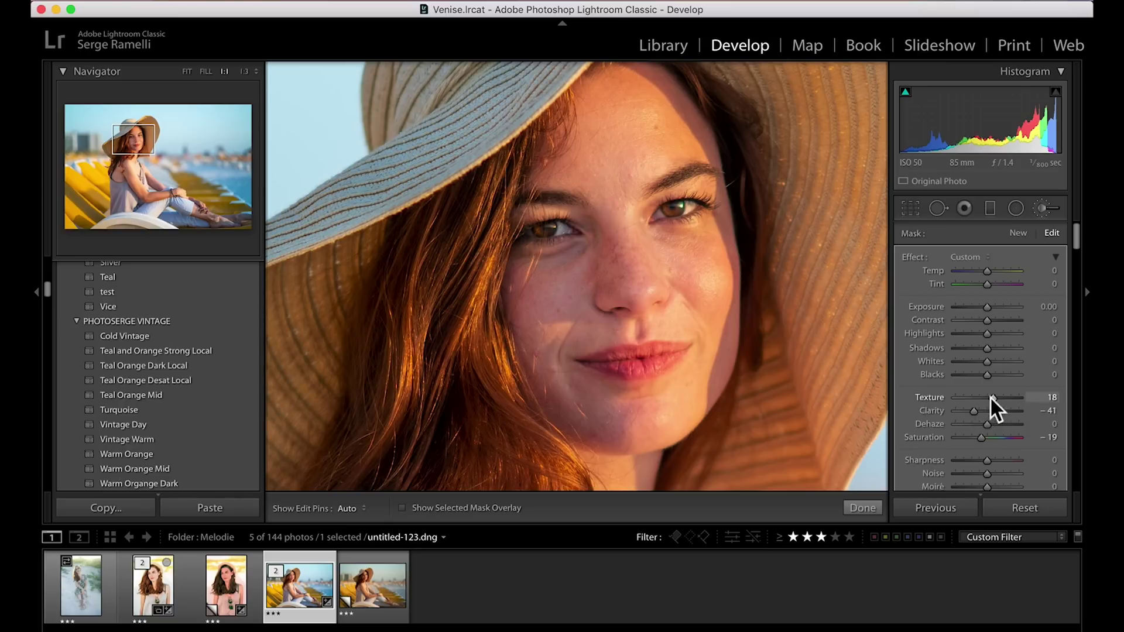
pyautogui.moveTo(984, 437); pyautogui.dragTo(982, 437)
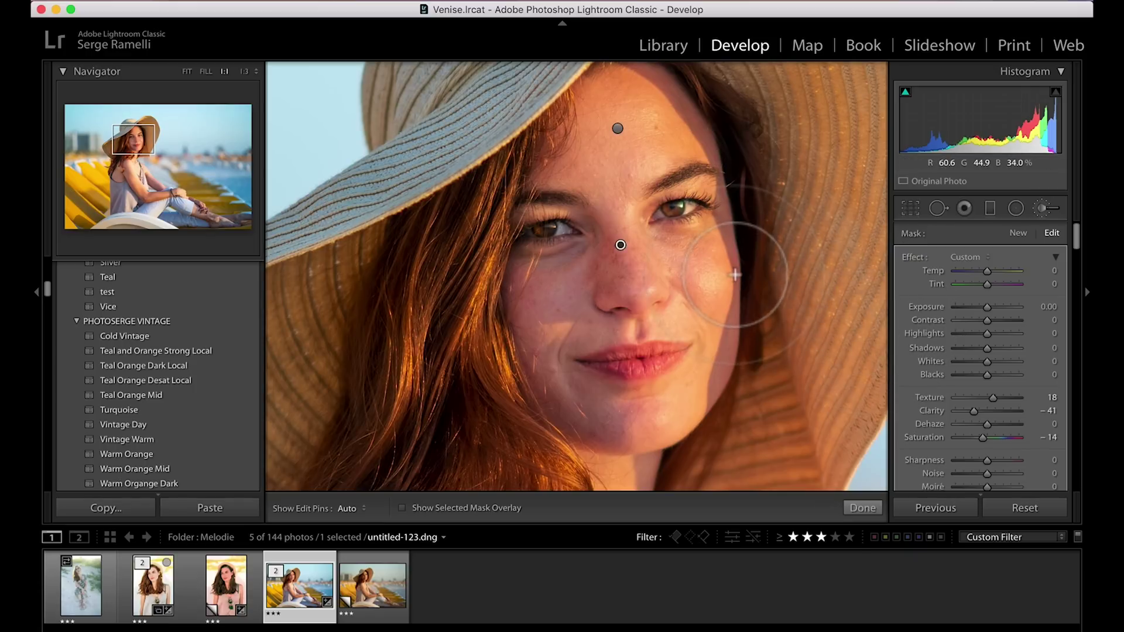
pyautogui.press('k')
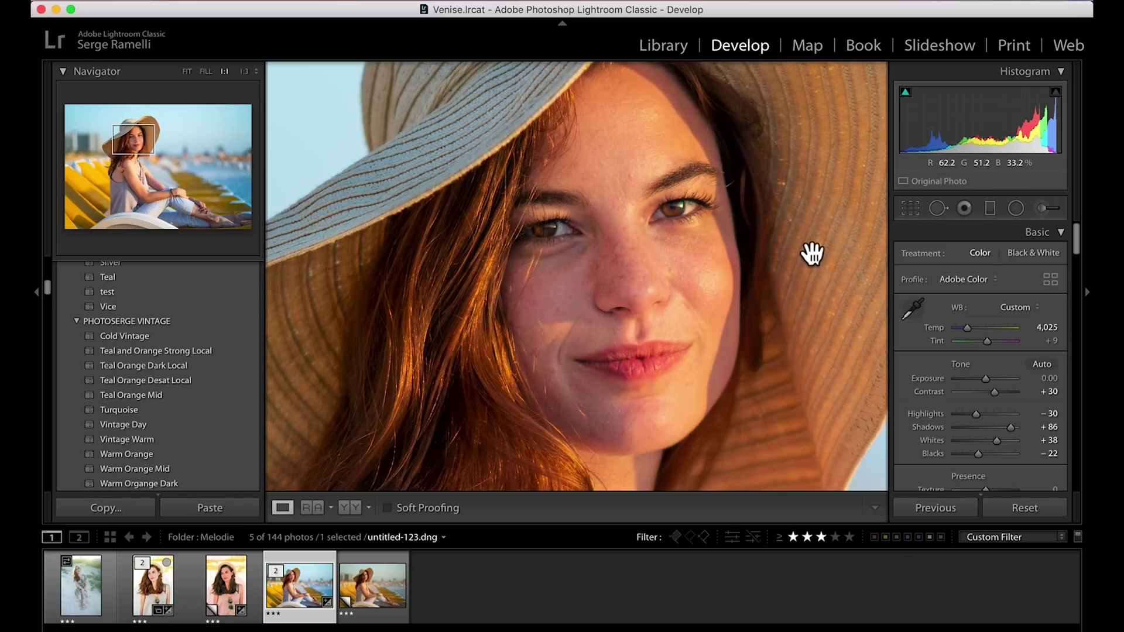
# Step: Clone out the blemish on the forehead between the eyebrows with the spot removal brush at size 30
pyautogui.click(938, 208)
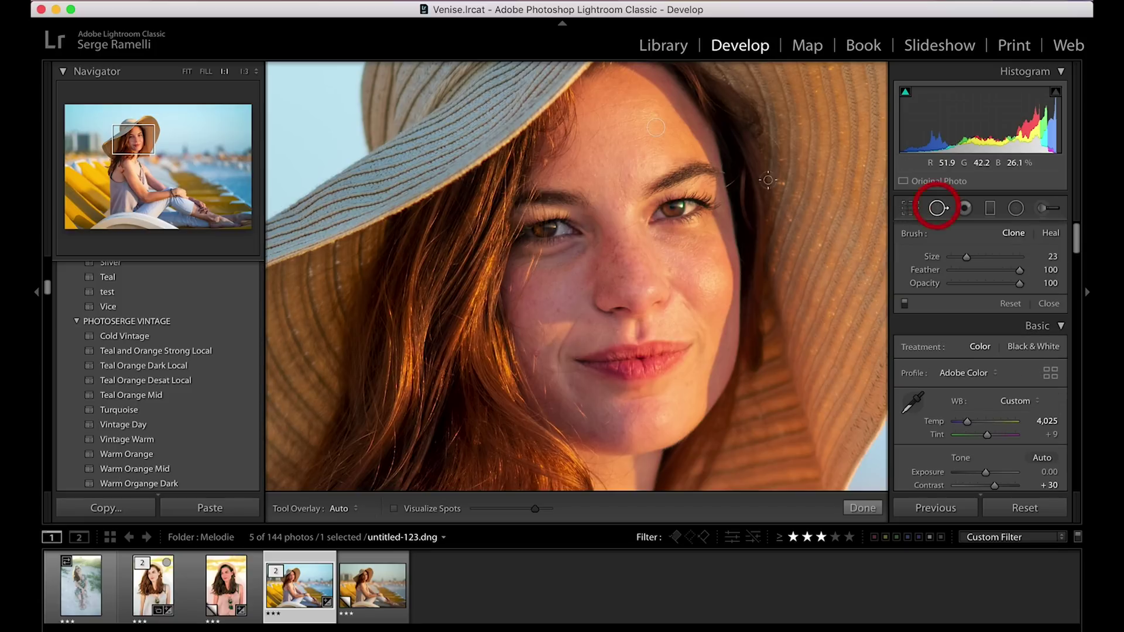
pyautogui.scroll(3, 644, 177)
pyautogui.scroll(-2, 629, 175)
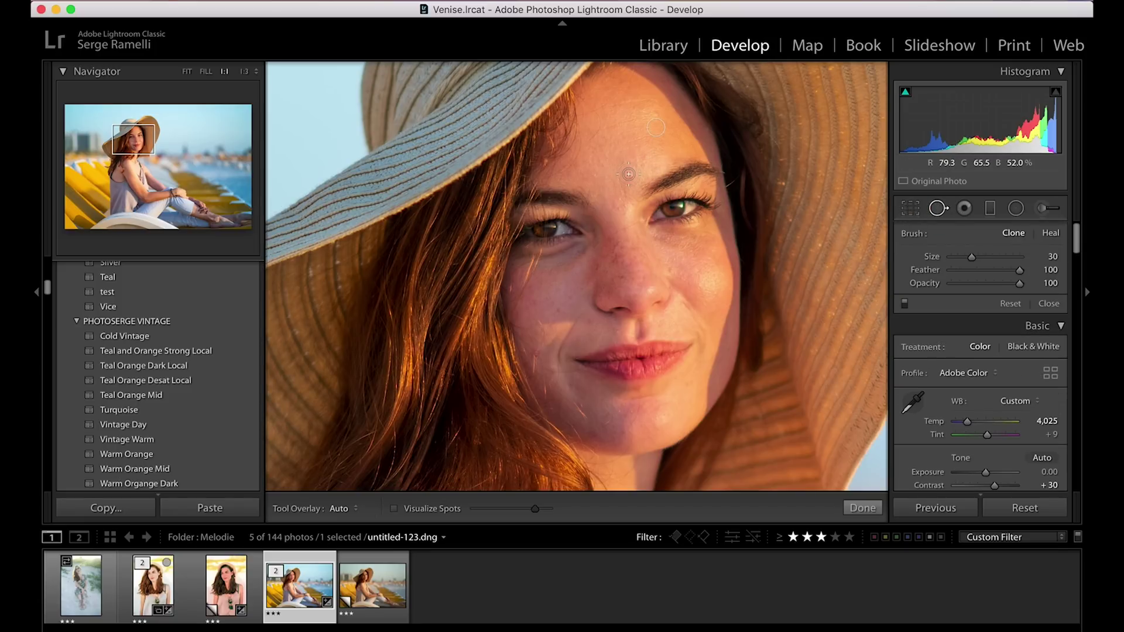
pyautogui.click(628, 174)
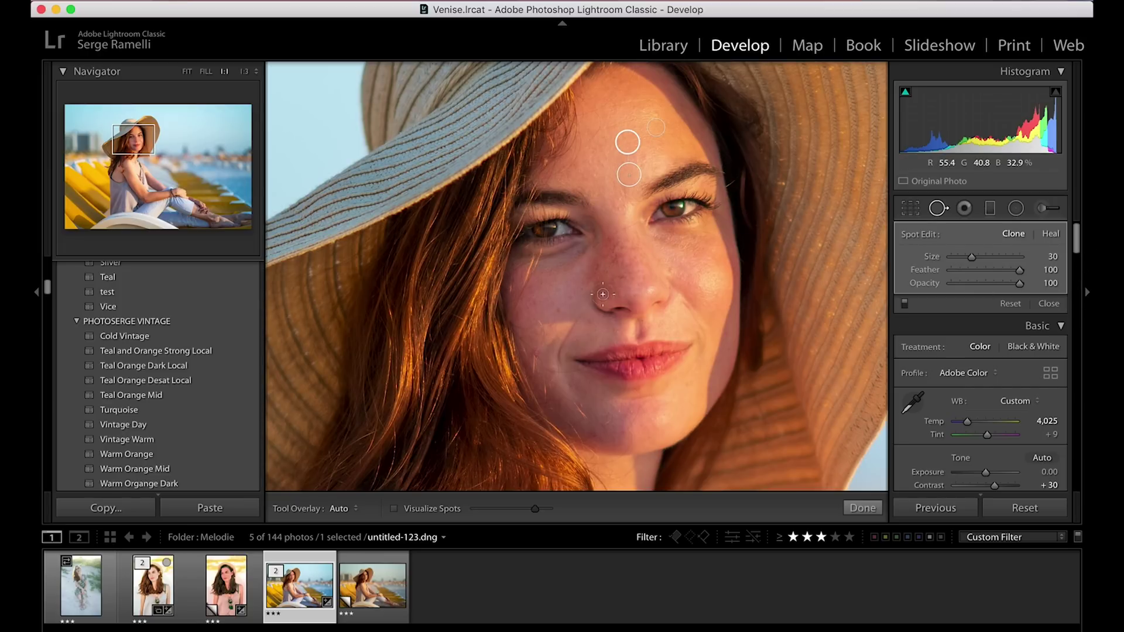
# Step: Clone out the blemish on the shaded cheek using skin just above it as the source, and delete the extra spot added beside the mouth
pyautogui.click(535, 354)
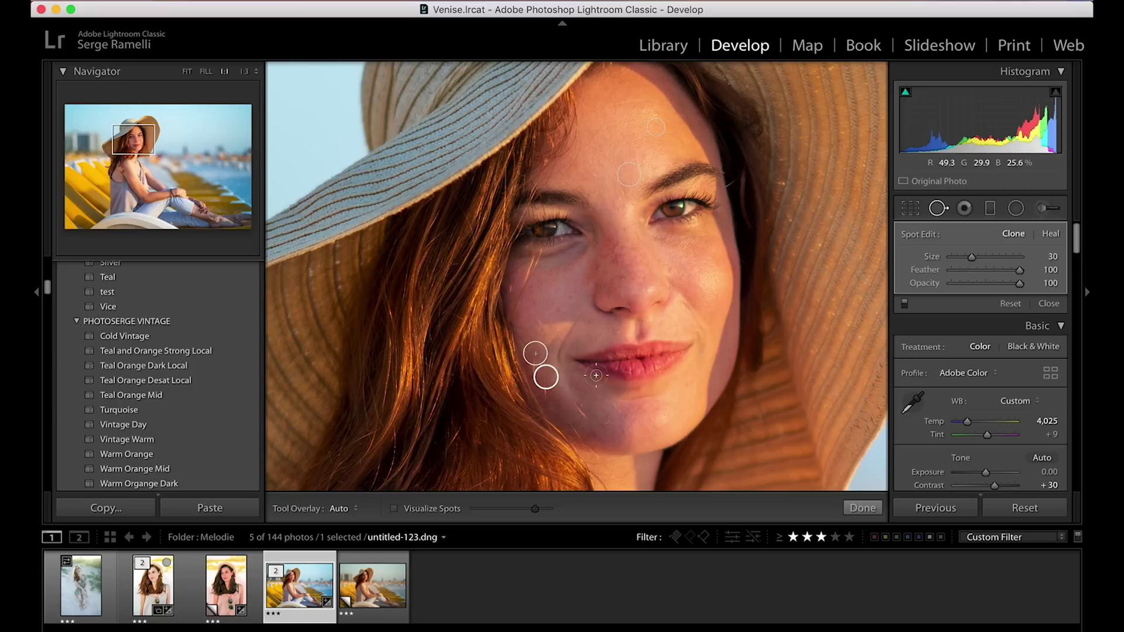
pyautogui.moveTo(547, 374); pyautogui.dragTo(530, 327)
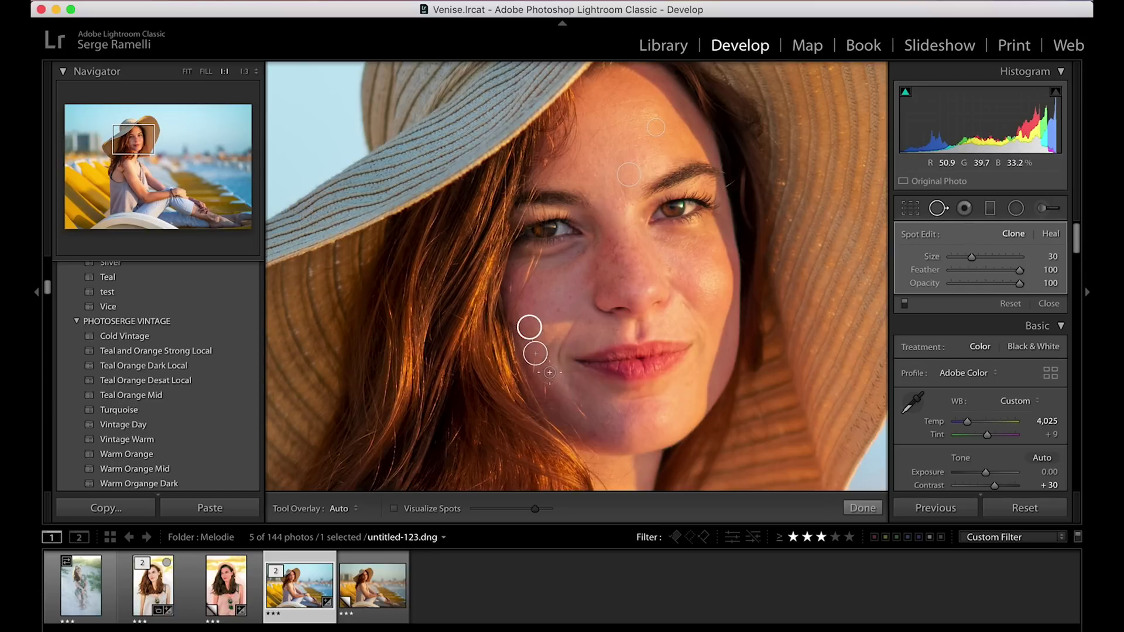
pyautogui.moveTo(552, 373); pyautogui.dragTo(572, 402)
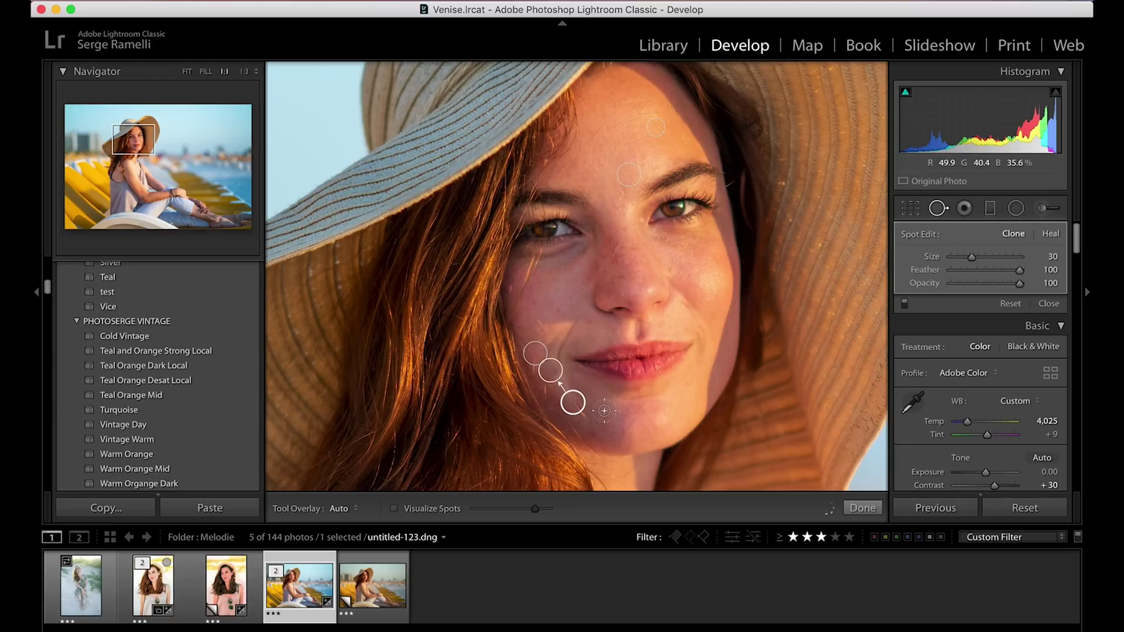
pyautogui.press('Delete')
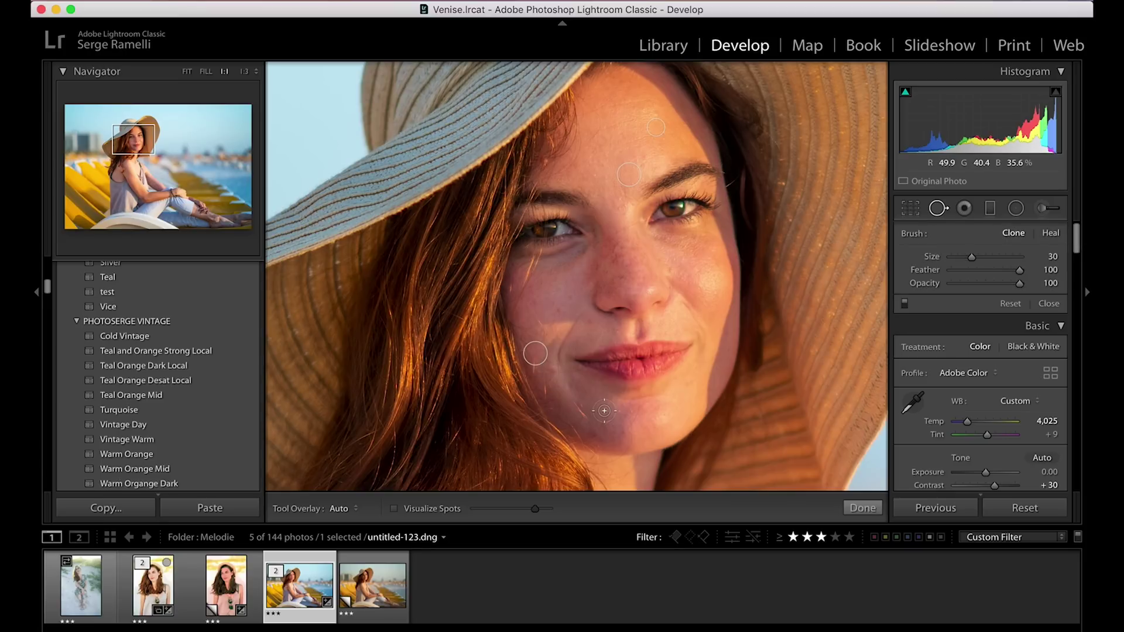
# Step: Reselect the forehead pin's face mask with the adjustment brush and set its Saturation to −12
pyautogui.click(1043, 208)
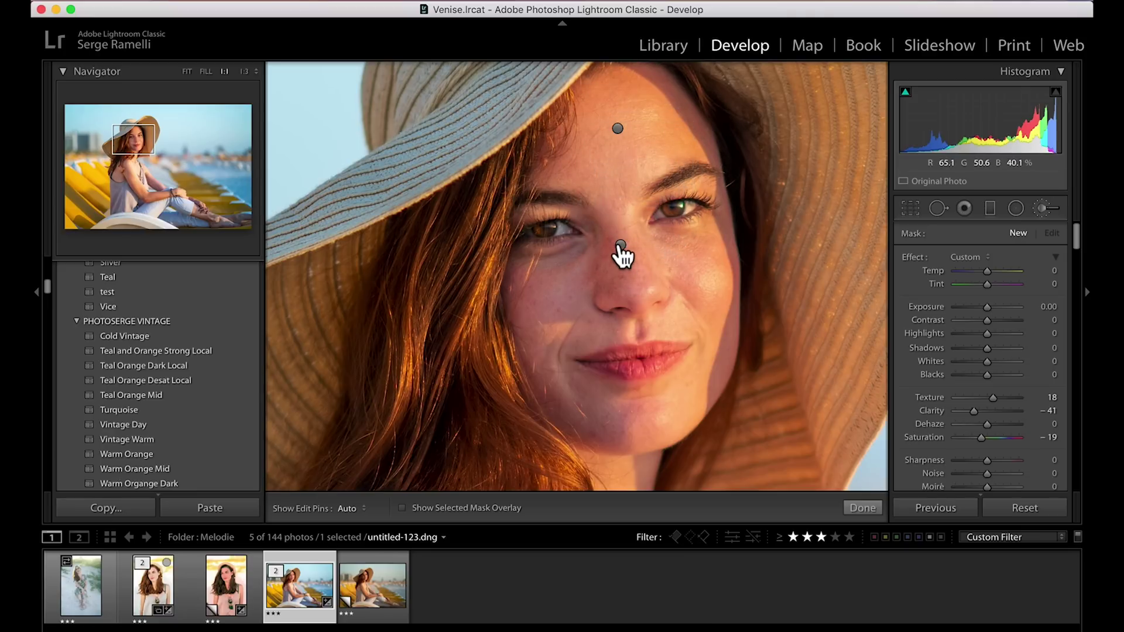
pyautogui.moveTo(620, 248)
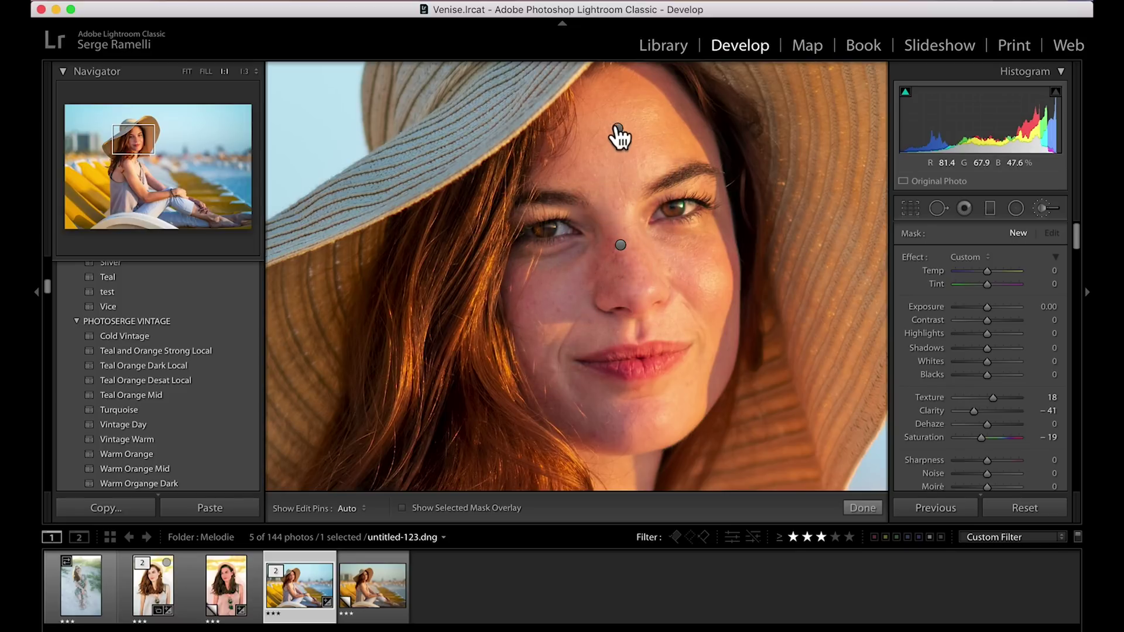
pyautogui.click(618, 130)
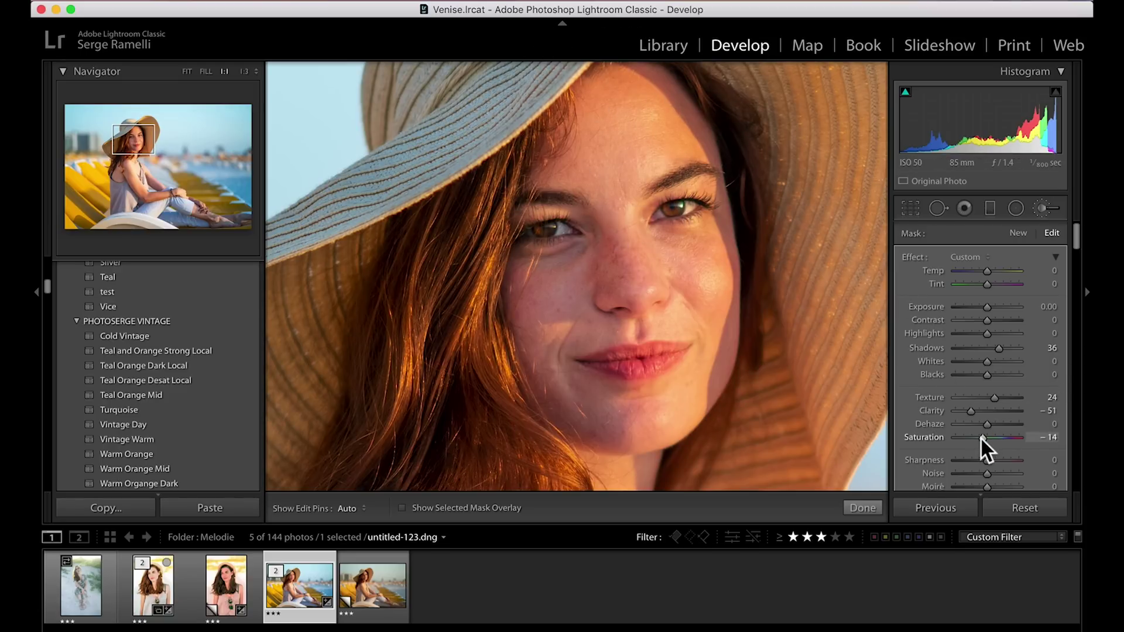
pyautogui.moveTo(981, 437); pyautogui.dragTo(981, 438)
# Step: Compare the portrait with all brush adjustments off and on, and check the retouch in the full view and close up on the face
pyautogui.scroll(-3, 995, 304)
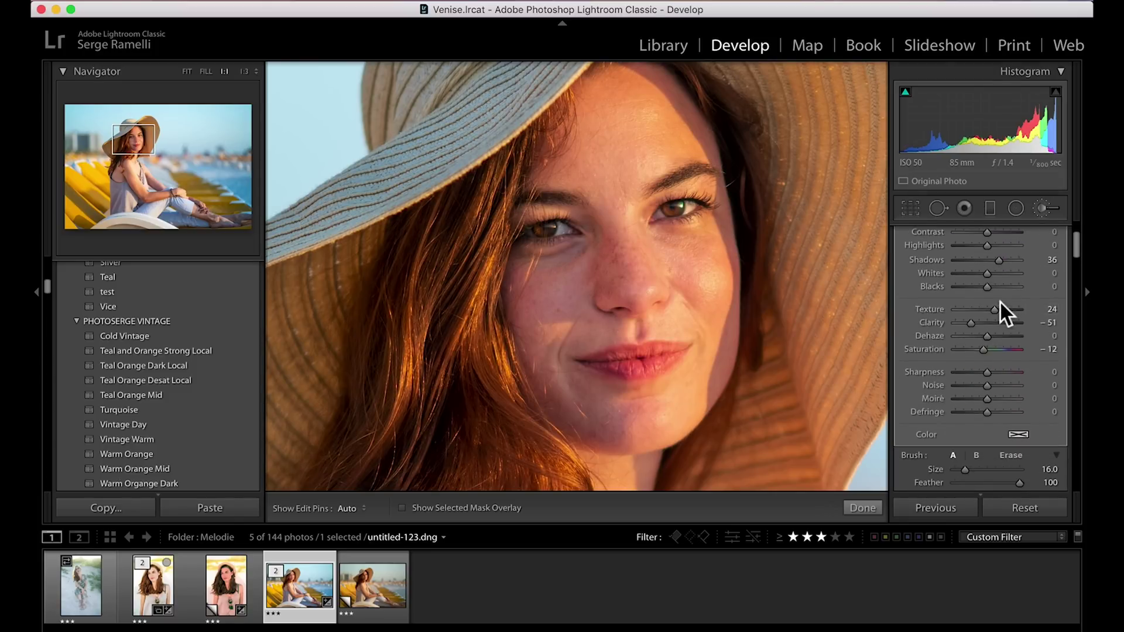
pyautogui.scroll(-3, 990, 371)
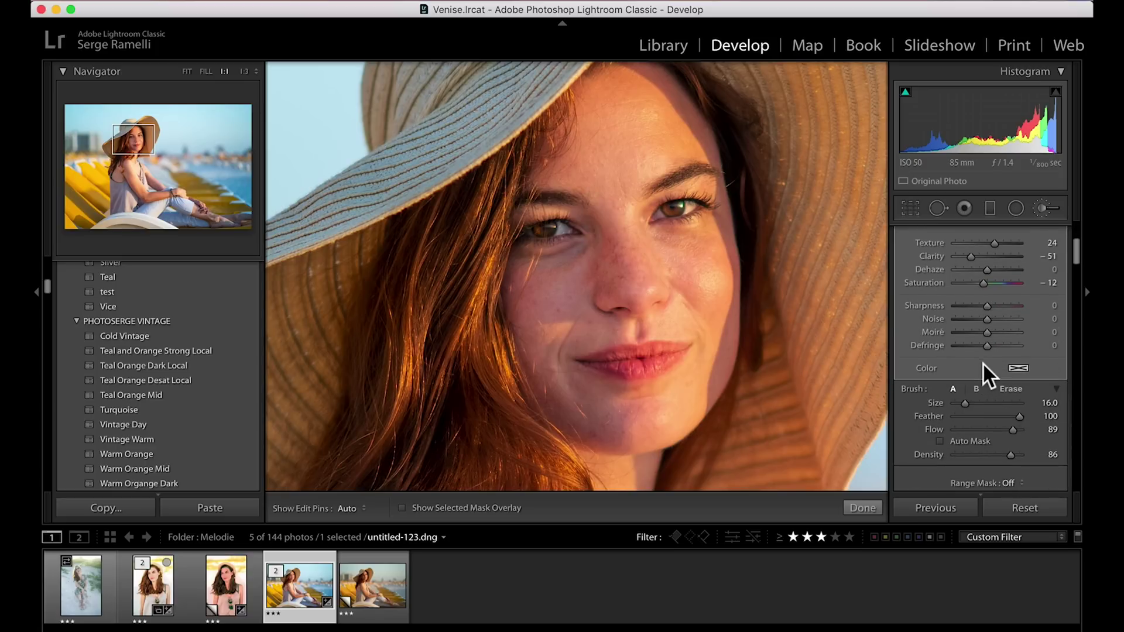
pyautogui.scroll(-2, 982, 355)
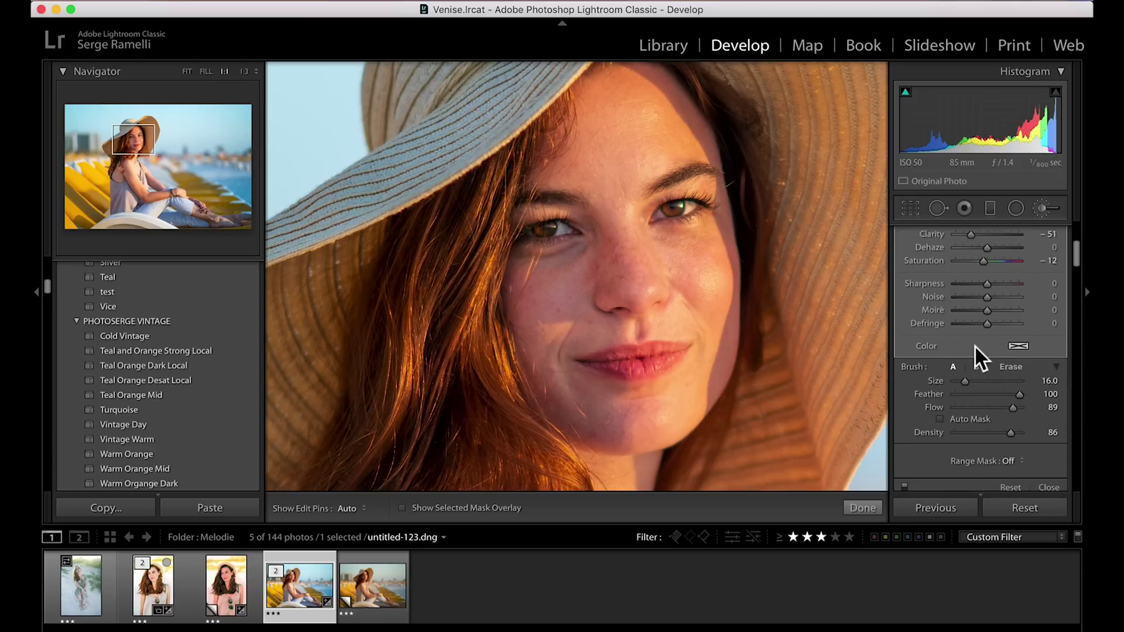
pyautogui.click(905, 454)
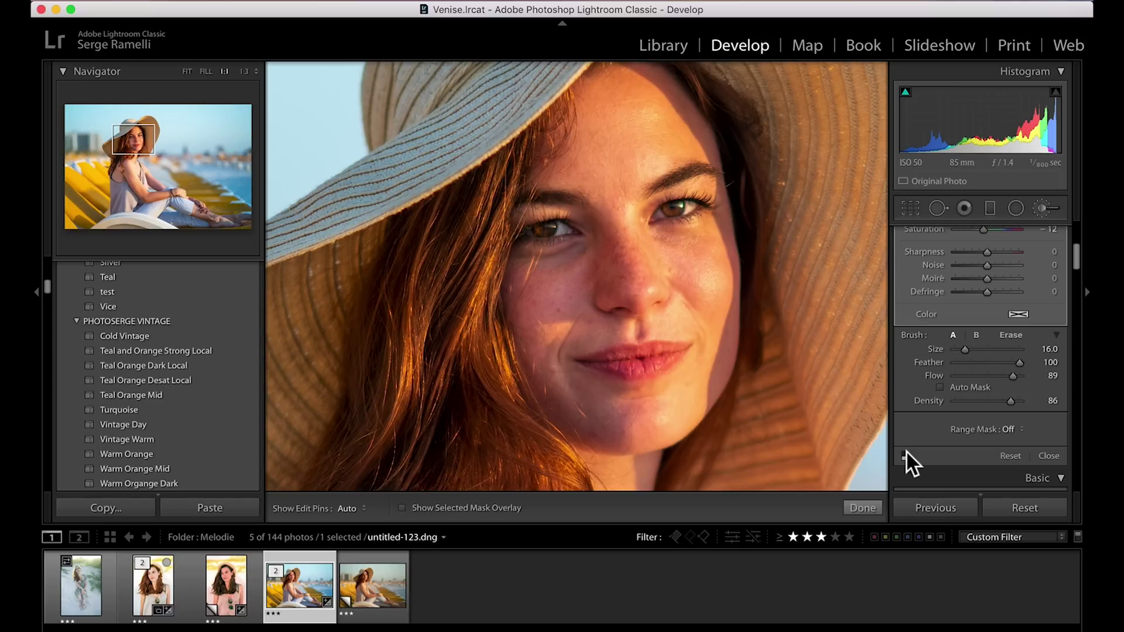
pyautogui.click(905, 453)
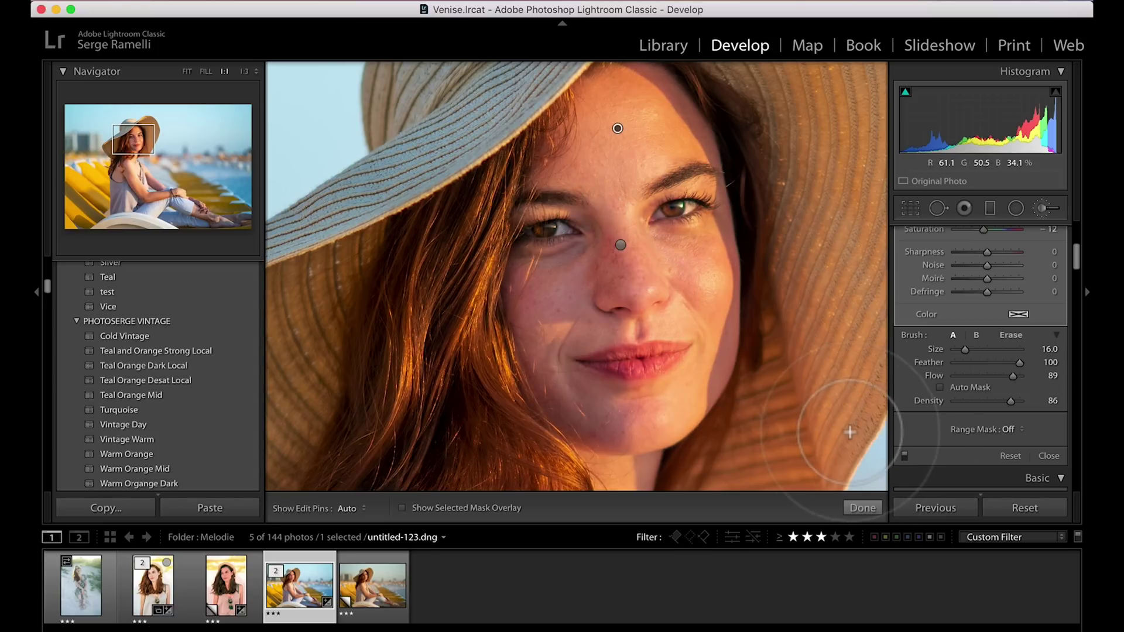
pyautogui.click(814, 316)
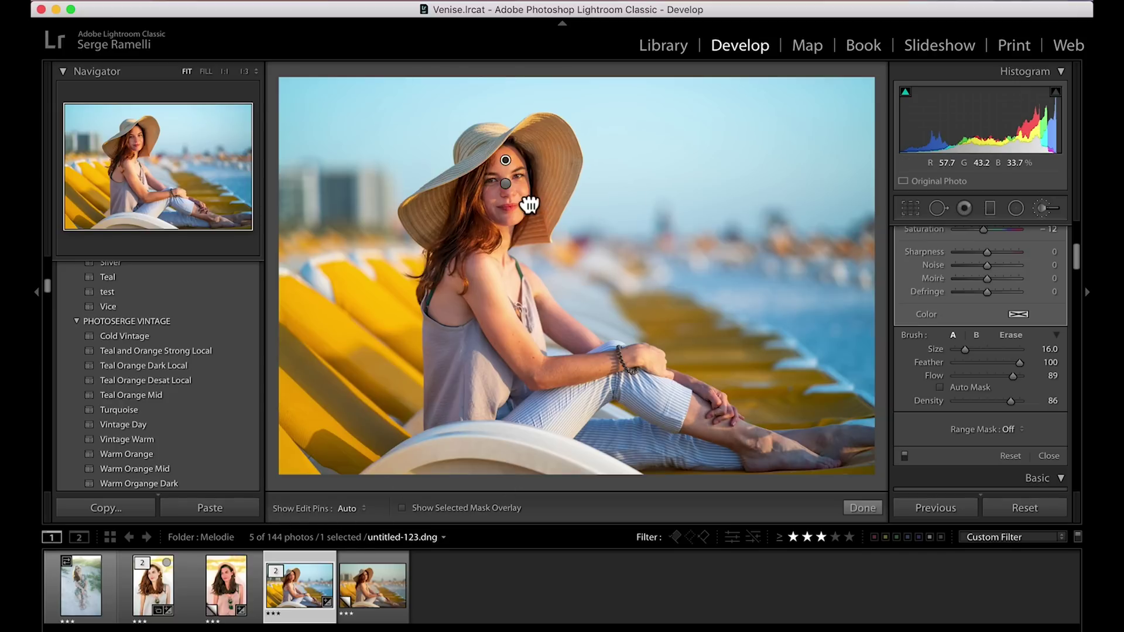
pyautogui.press('z')
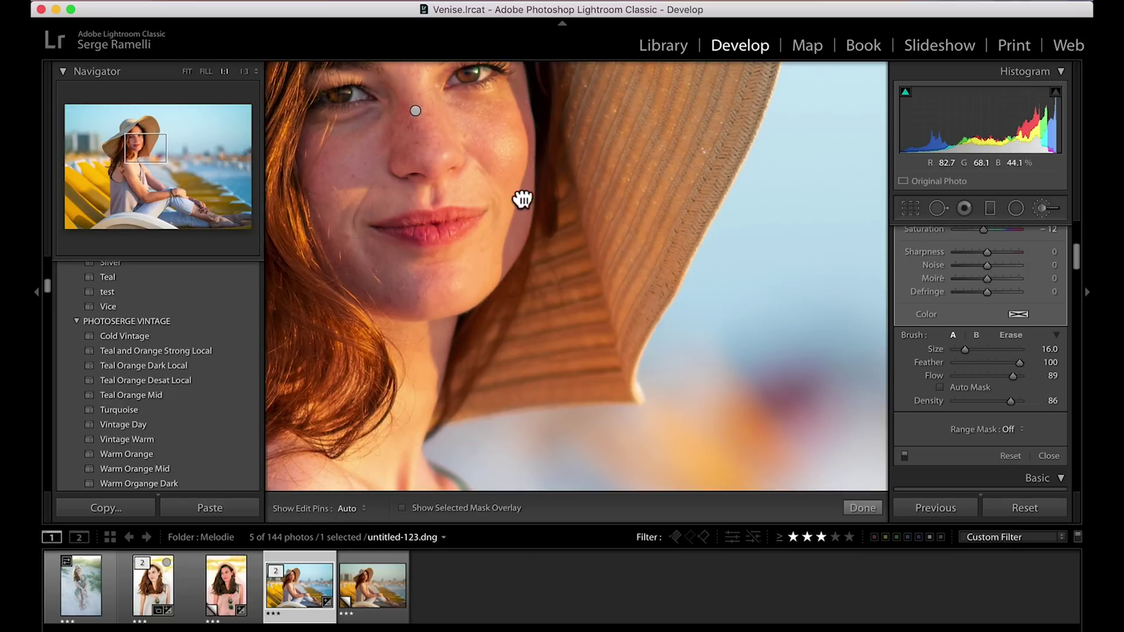
pyautogui.moveTo(522, 202); pyautogui.dragTo(533, 299)
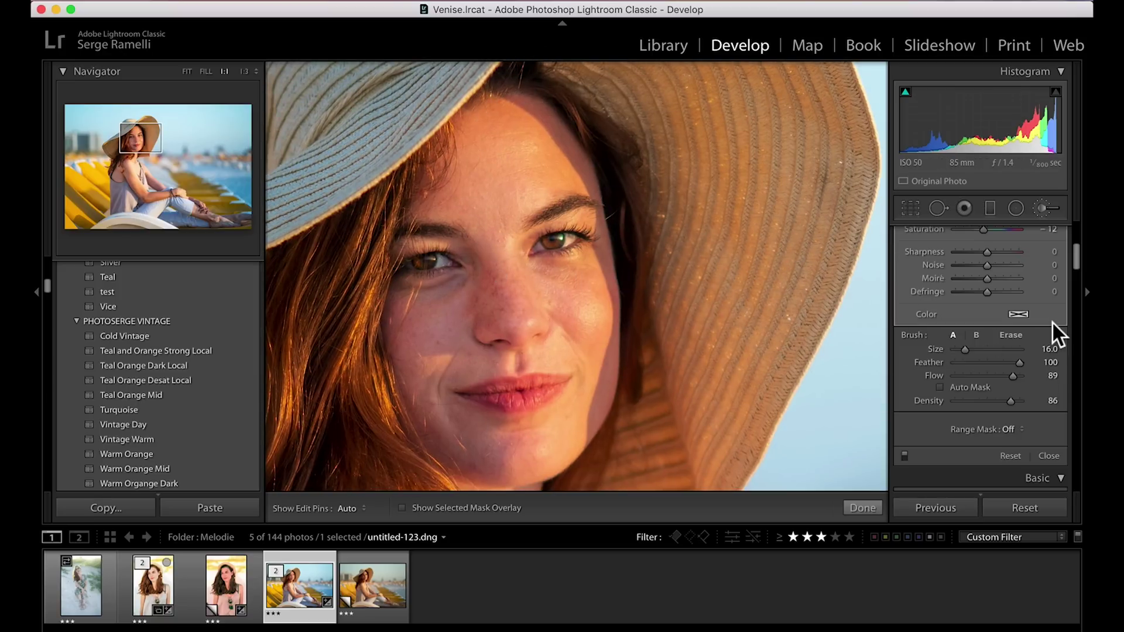
# Step: Try the Always, Selected and Never display modes for the brush edit pins, and set the display back to Auto
pyautogui.click(363, 508)
pyautogui.click(367, 516)
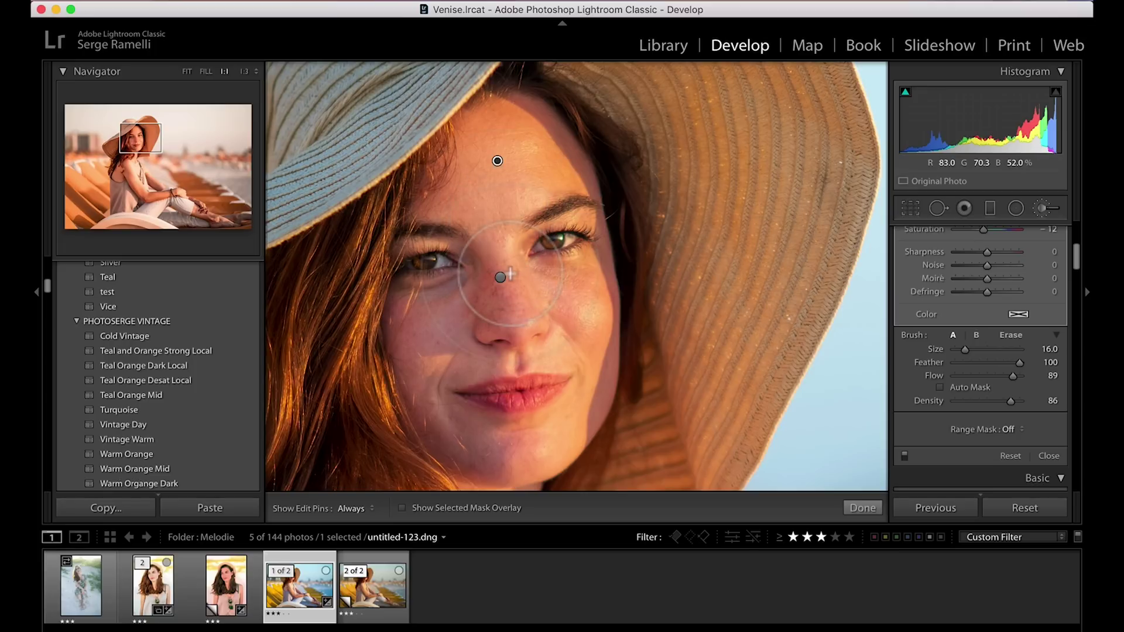
pyautogui.click(369, 515)
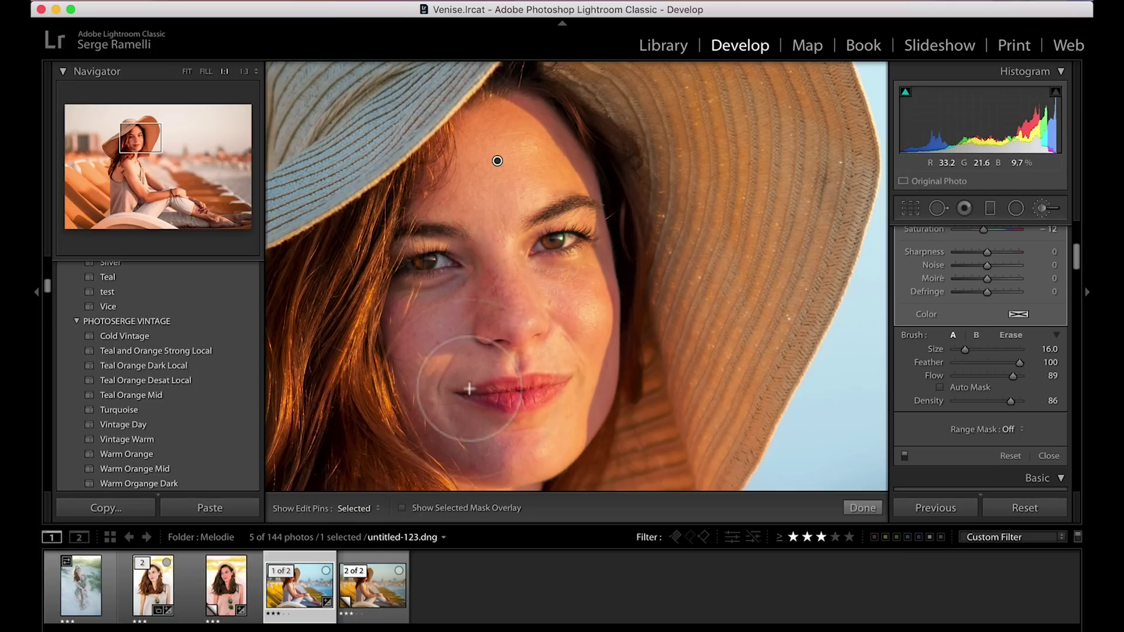
pyautogui.click(366, 507)
pyautogui.click(370, 517)
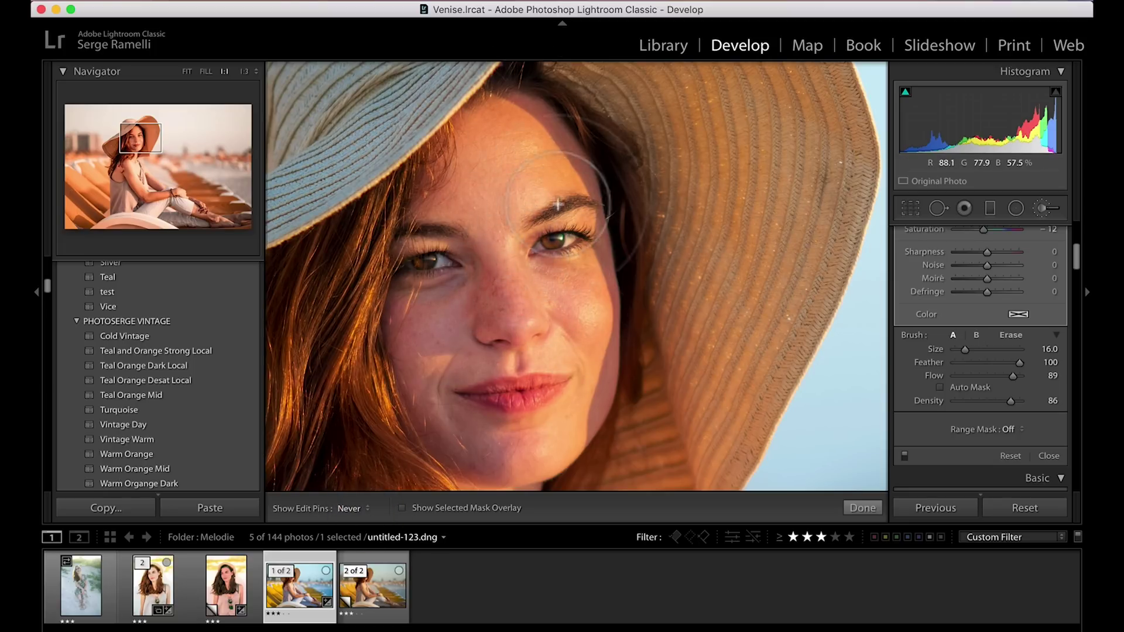
pyautogui.click(359, 509)
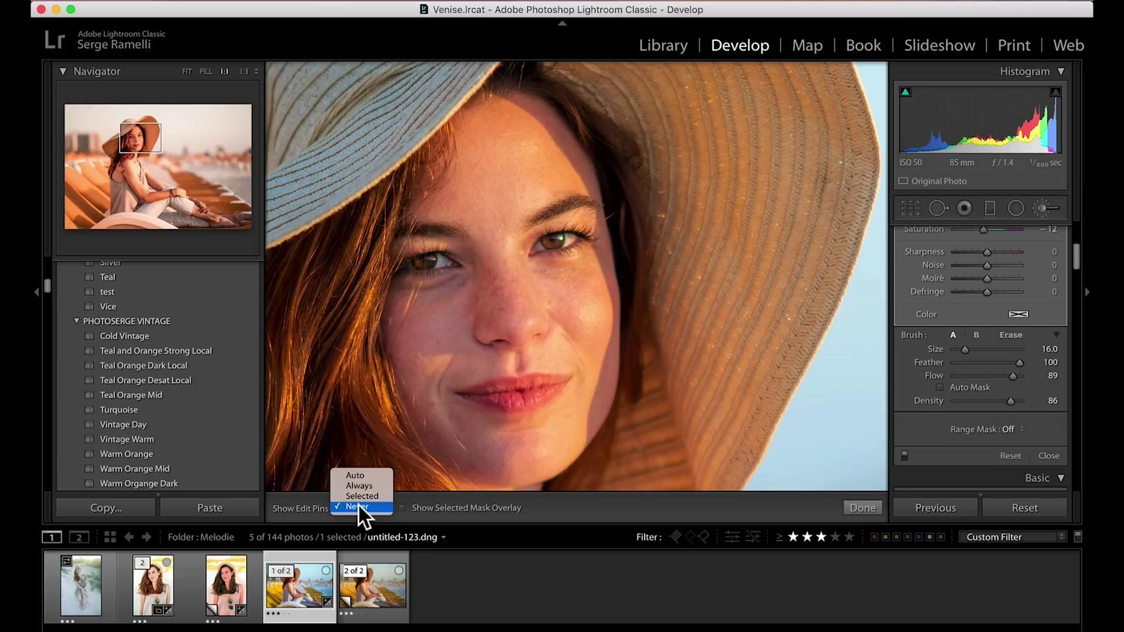
pyautogui.click(360, 475)
# Step: Start a new adjustment brush mask with all effects reset, then set Contrast 34, Texture 38, Clarity 34 and Sharpness 67
pyautogui.moveTo(634, 266)
pyautogui.mouseDown()
pyautogui.moveTo(705, 171)
pyautogui.moveTo(660, 196)
pyautogui.moveTo(680, 185)
pyautogui.moveTo(652, 304)
pyautogui.moveTo(677, 263)
pyautogui.moveTo(650, 304)
pyautogui.moveTo(670, 284)
pyautogui.mouseUp()
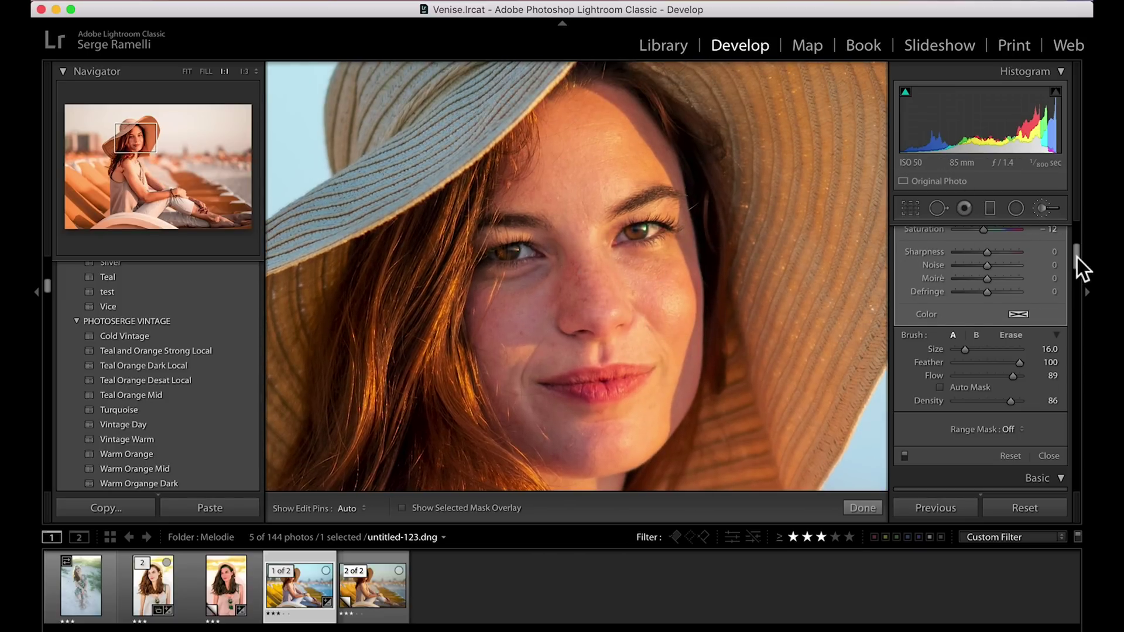
pyautogui.moveTo(1077, 258); pyautogui.dragTo(1062, 220)
pyautogui.click(1019, 233)
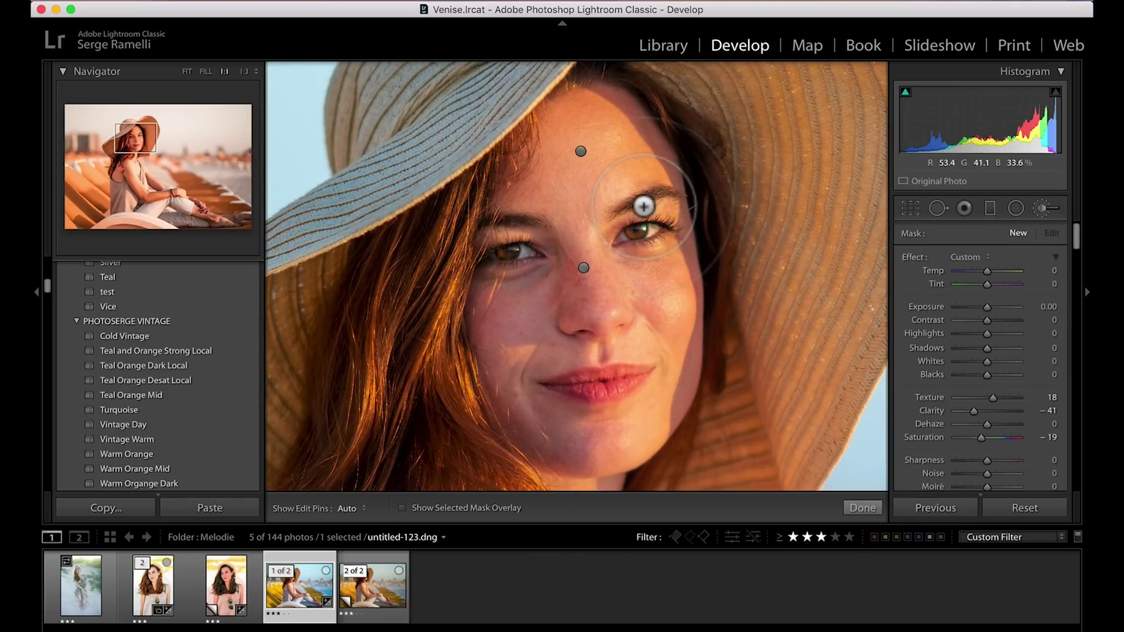
pyautogui.doubleClick(912, 258)
pyautogui.click(997, 320)
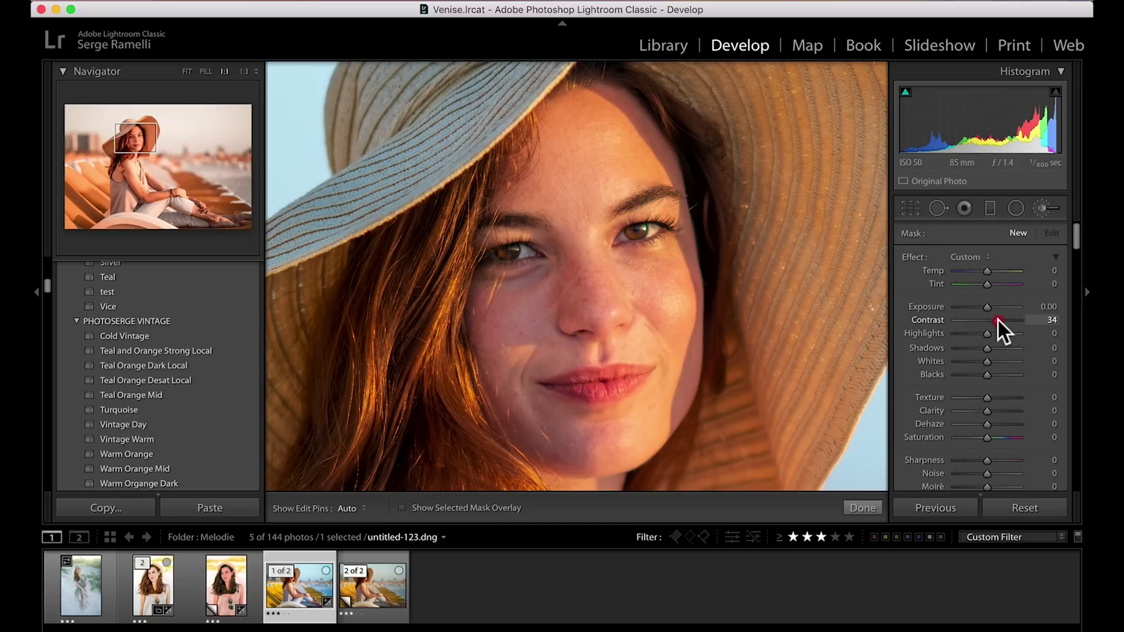
pyautogui.click(998, 398)
pyautogui.click(998, 410)
pyautogui.click(1007, 461)
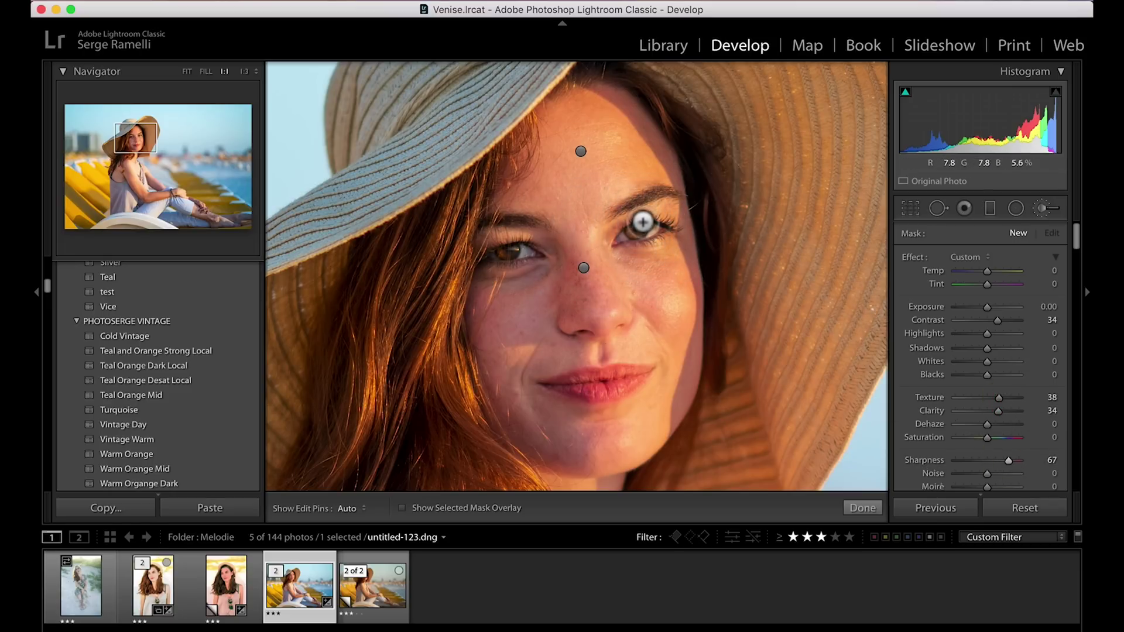
# Step: Paint the sharpening mask over both eyes with a size 3 brush, hiding the edit pins while painting
pyautogui.press('h')
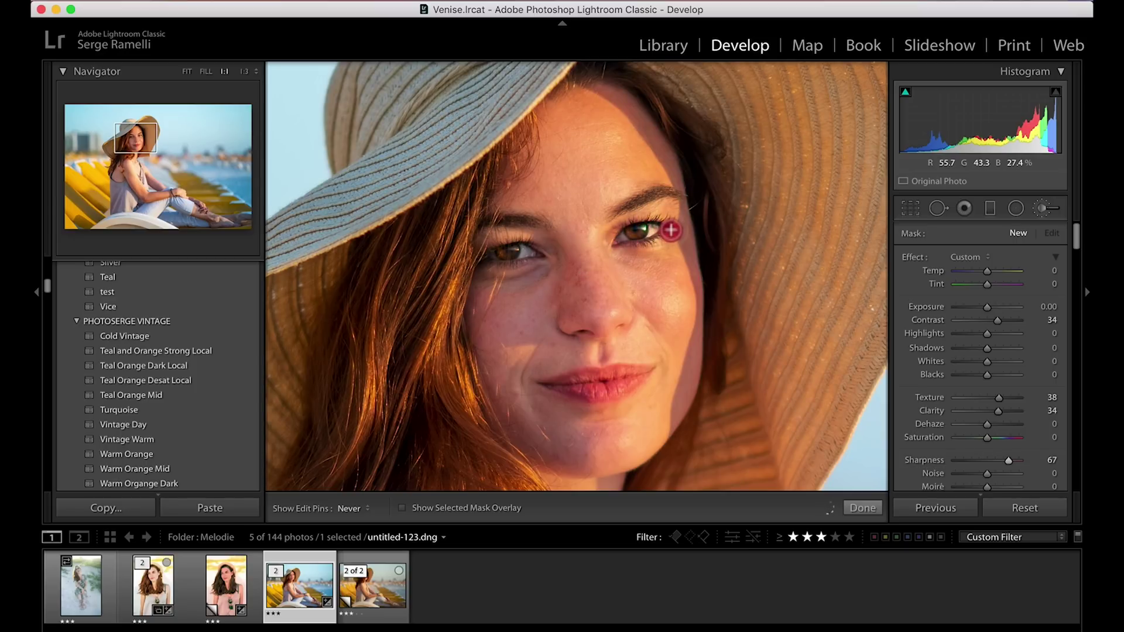
pyautogui.click(582, 257)
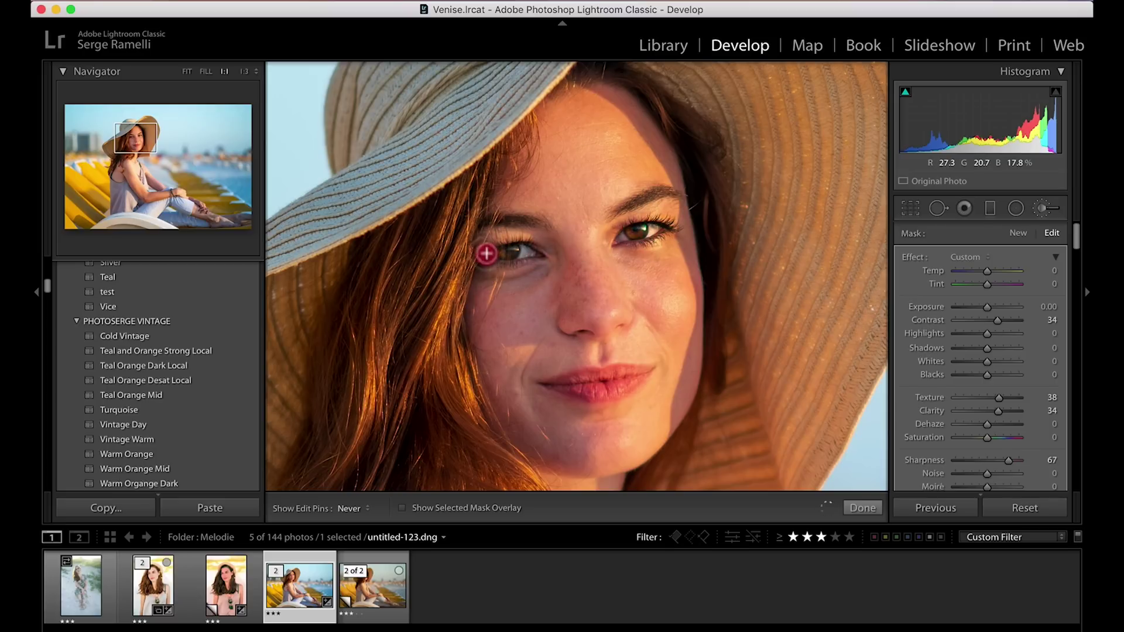
pyautogui.press('h')
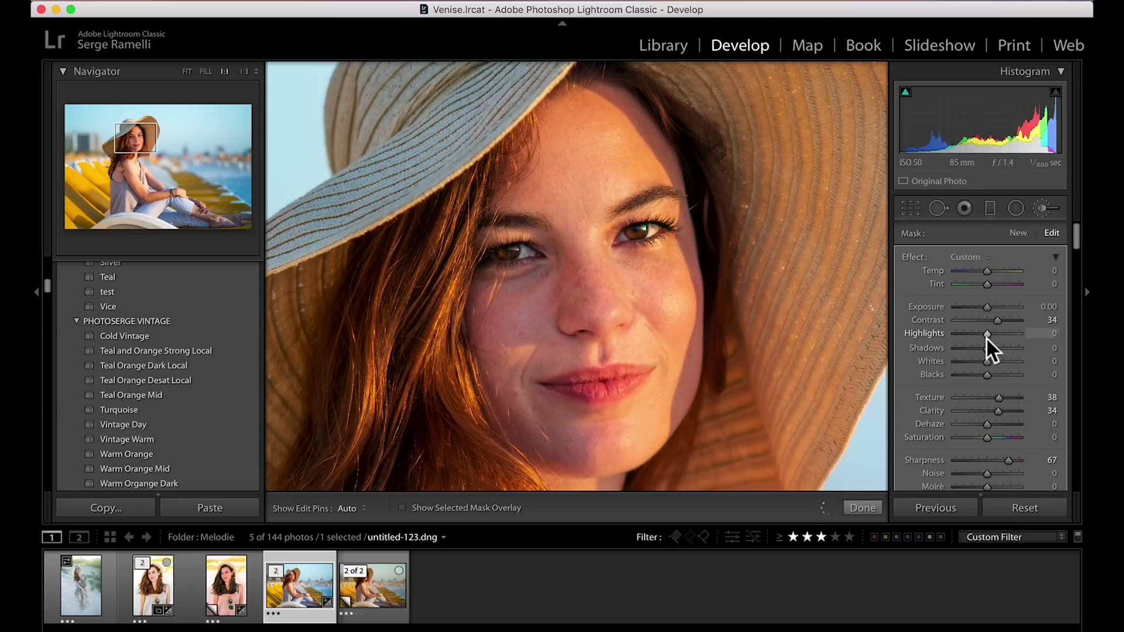
# Step: Compare the face with the brush adjustments off and on to judge the eye sharpening and its effect settings
pyautogui.scroll(-1, 967, 413)
pyautogui.scroll(-8, 968, 413)
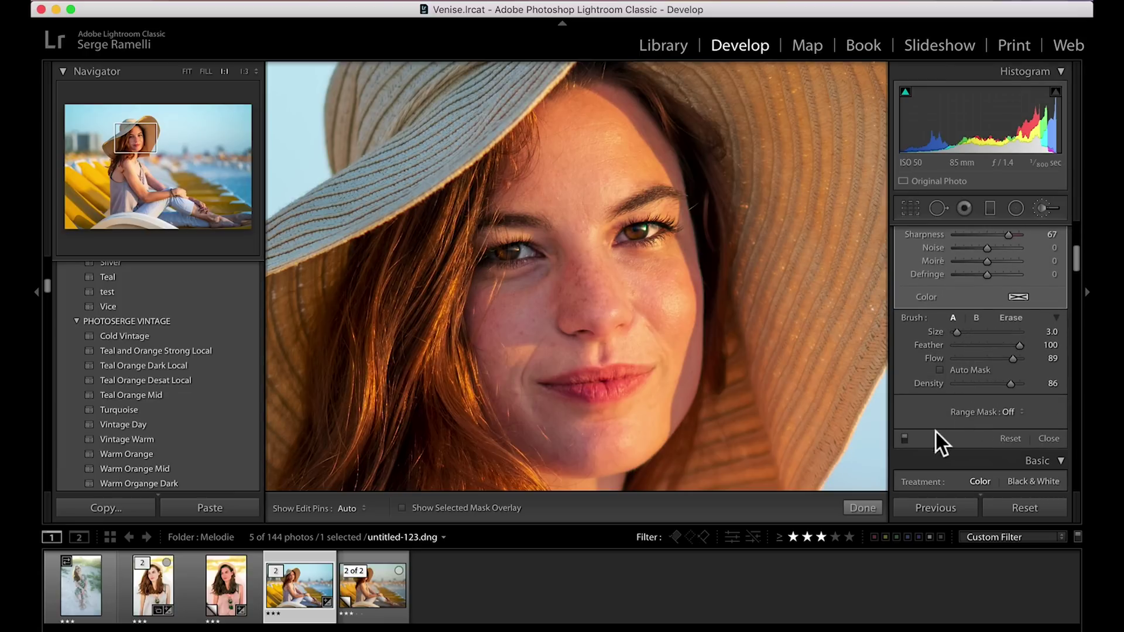
pyautogui.click(904, 438)
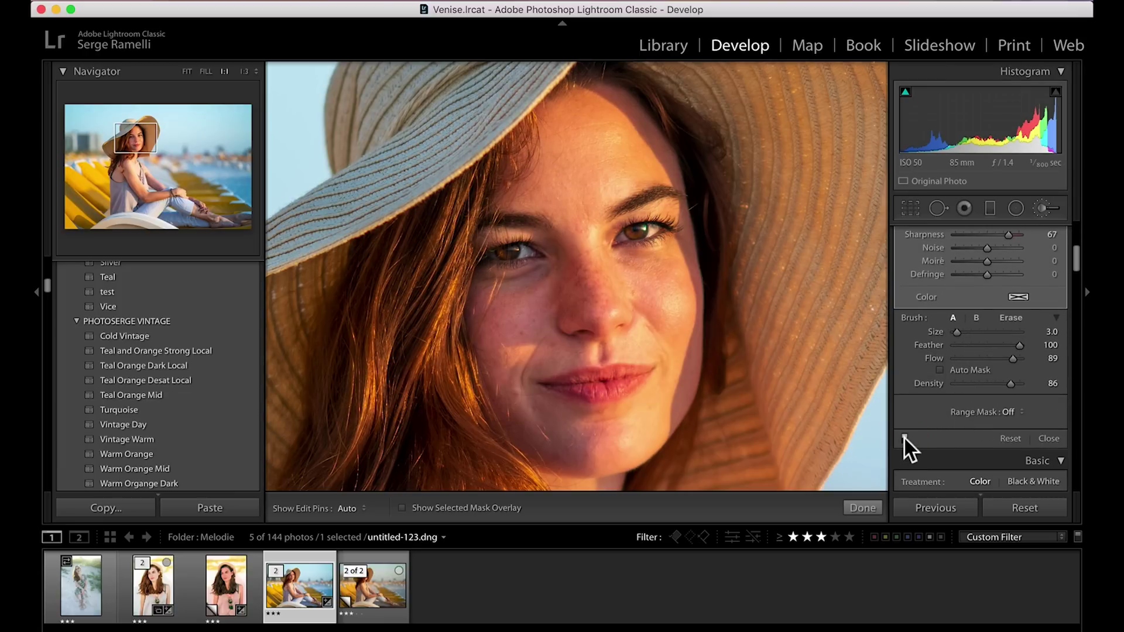
pyautogui.click(904, 438)
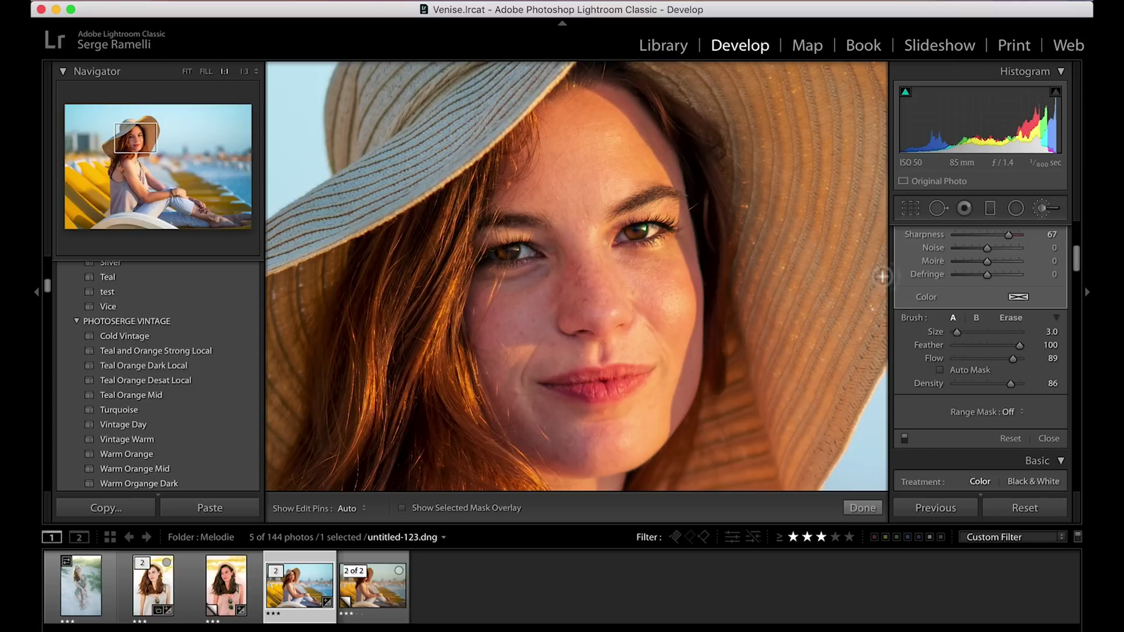
pyautogui.scroll(6, 1028, 275)
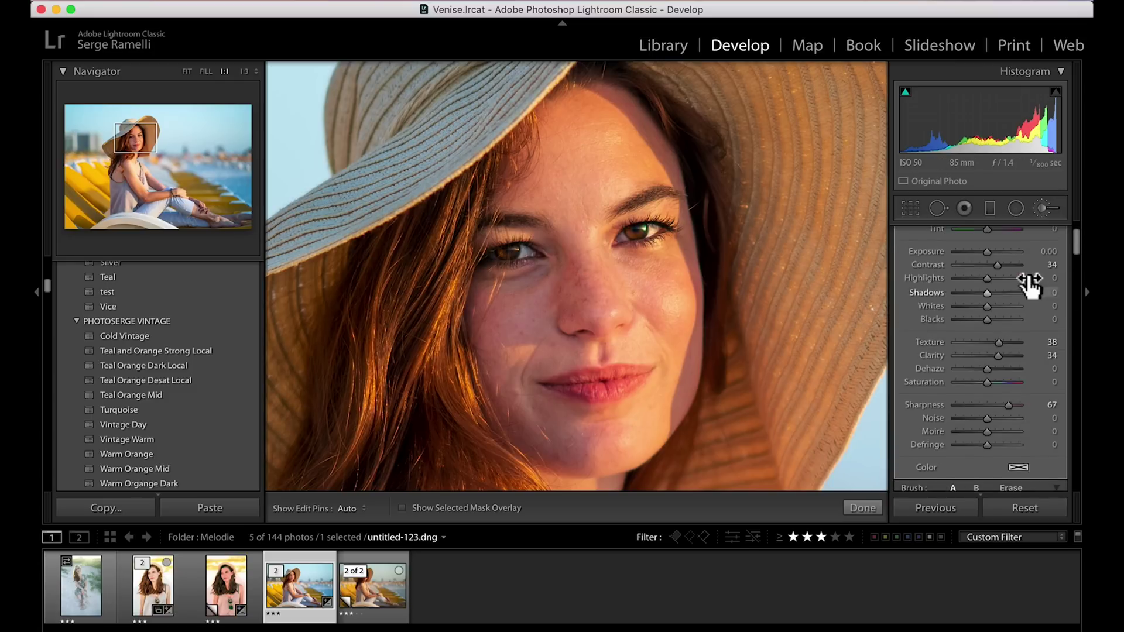
pyautogui.scroll(2, 1028, 275)
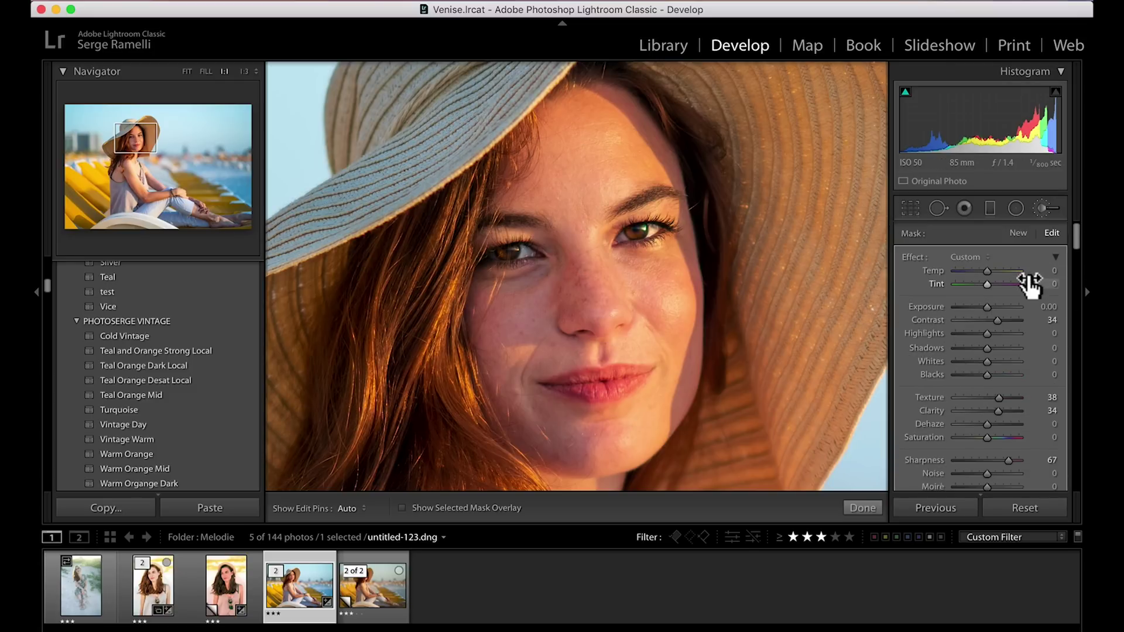
pyautogui.moveTo(1002, 410); pyautogui.dragTo(993, 409)
pyautogui.click(997, 398)
# Step: Paint the lips with a new brush mask whose only effect is Saturation 65, and finish the brush editing
pyautogui.click(1017, 232)
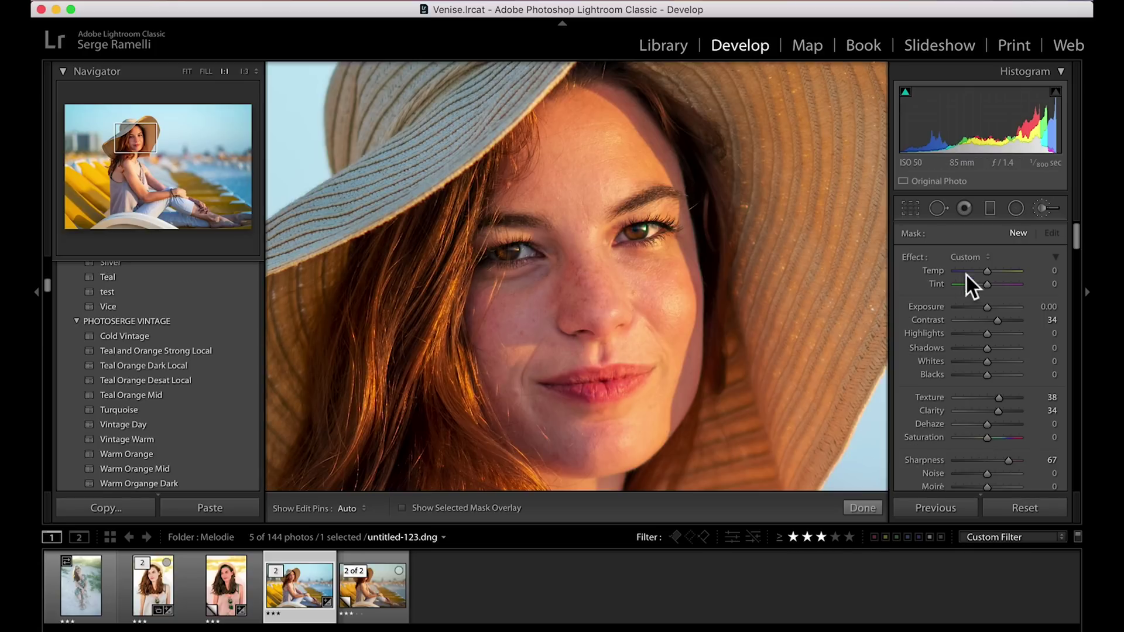
pyautogui.doubleClick(914, 258)
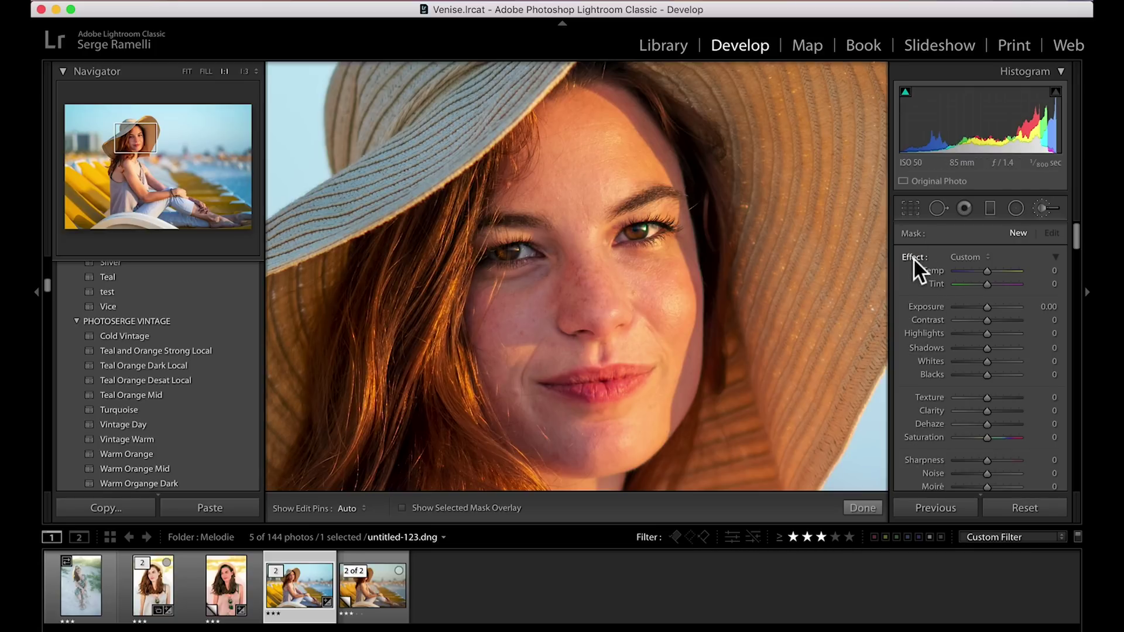
pyautogui.moveTo(989, 437); pyautogui.dragTo(1005, 437)
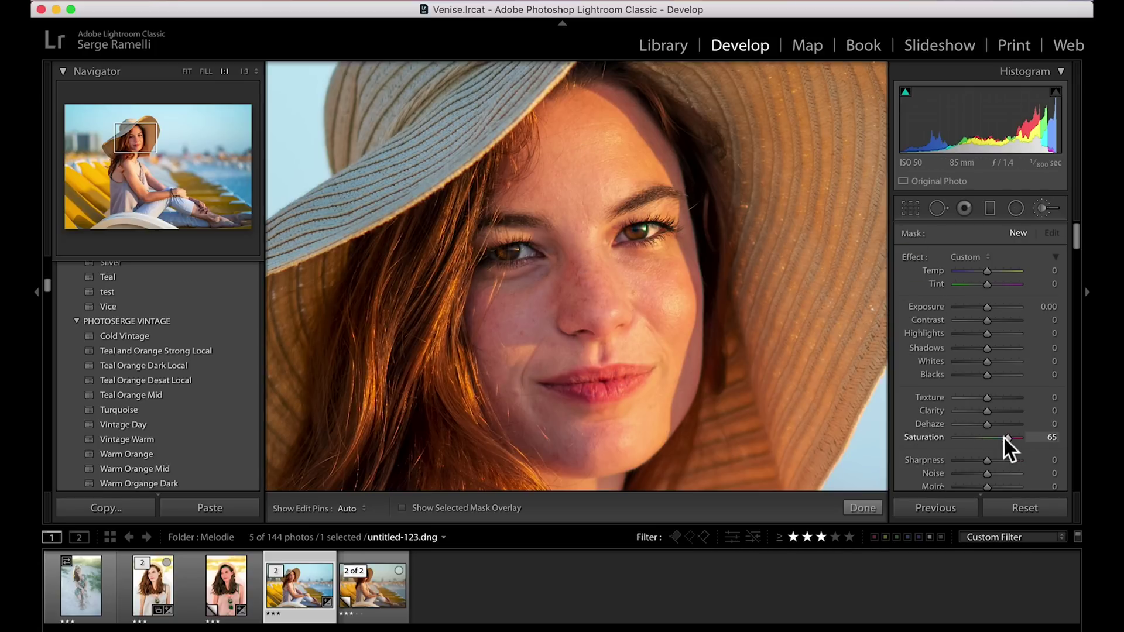
pyautogui.press('h')
pyautogui.moveTo(612, 383)
pyautogui.mouseDown()
pyautogui.moveTo(577, 390)
pyautogui.moveTo(641, 370)
pyautogui.moveTo(554, 384)
pyautogui.moveTo(636, 383)
pyautogui.moveTo(590, 399)
pyautogui.moveTo(651, 371)
pyautogui.moveTo(561, 385)
pyautogui.moveTo(613, 378)
pyautogui.mouseUp()
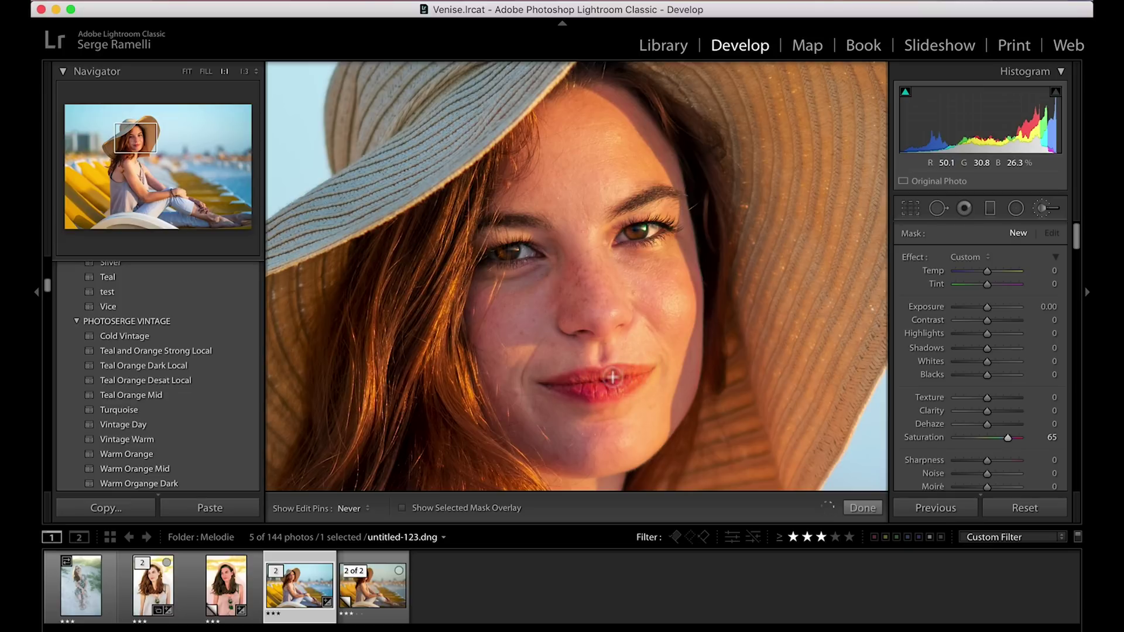
pyautogui.press('h')
pyautogui.click(871, 506)
# Step: Compare the whole portrait with all brush adjustments off and on in the fitted view
pyautogui.click(799, 366)
pyautogui.click(847, 396)
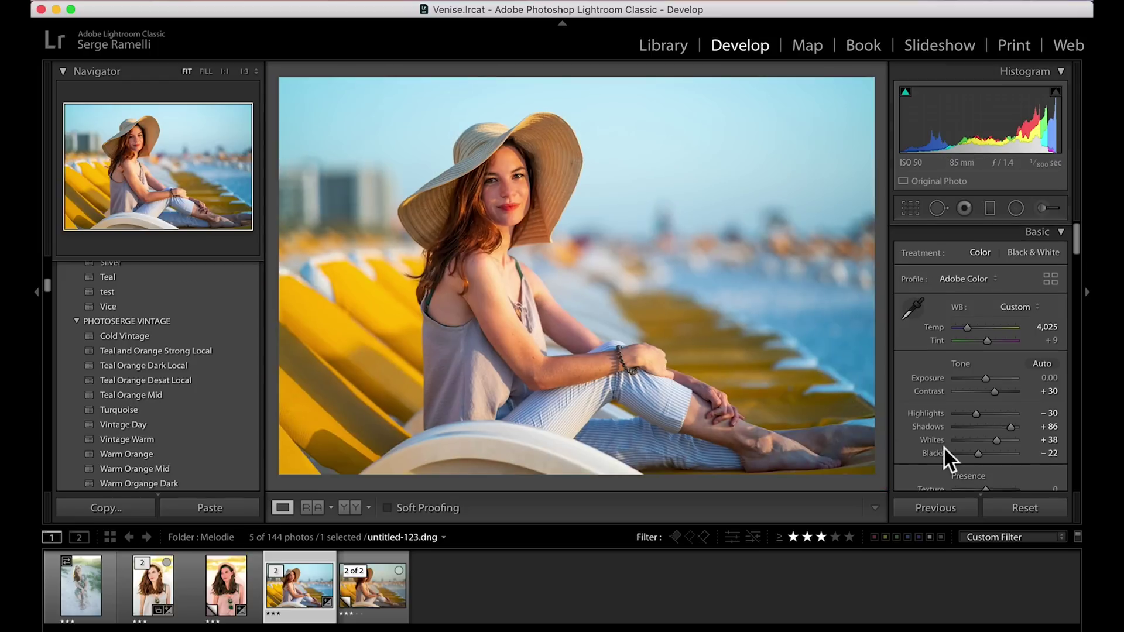
pyautogui.scroll(-5, 944, 446)
pyautogui.scroll(2, 946, 427)
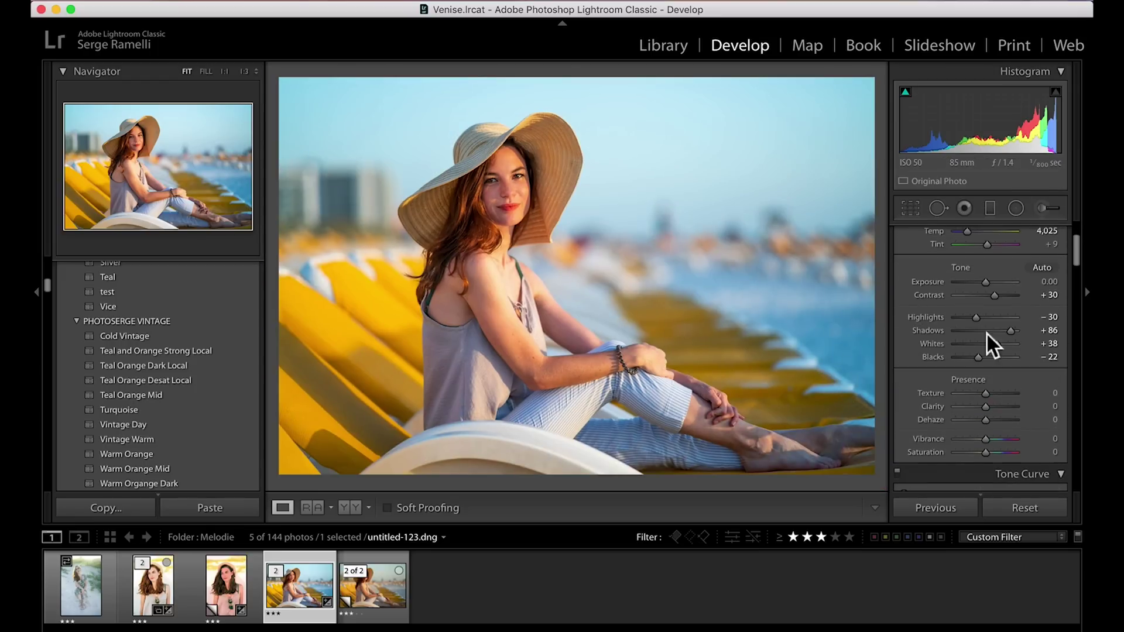
pyautogui.click(1047, 207)
pyautogui.scroll(-5, 952, 348)
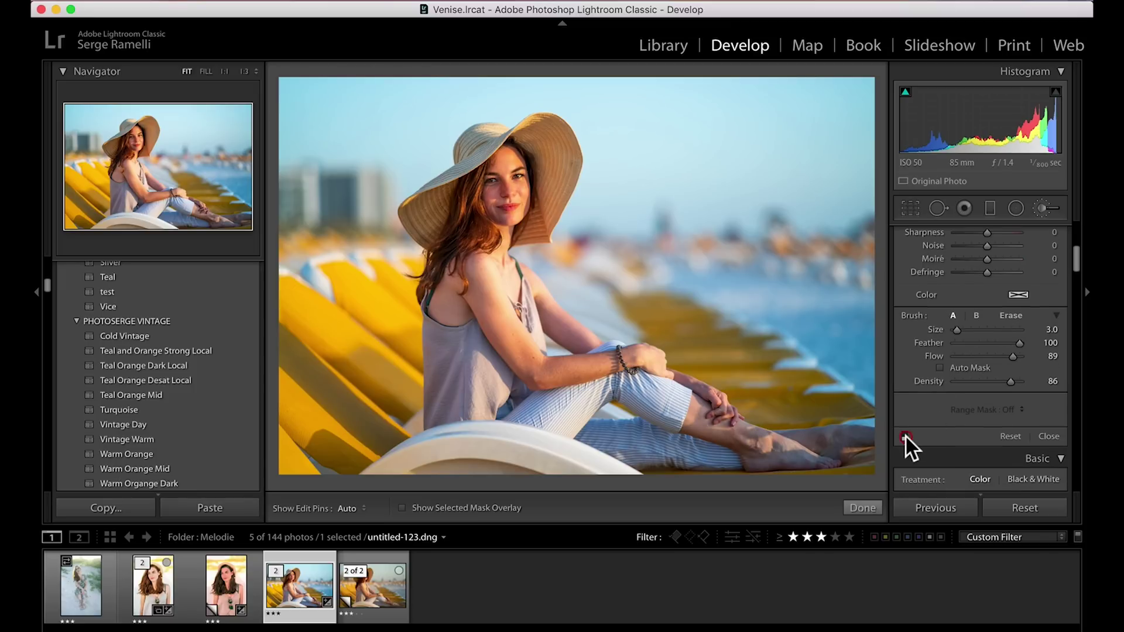
pyautogui.click(905, 435)
pyautogui.click(905, 435)
pyautogui.click(872, 503)
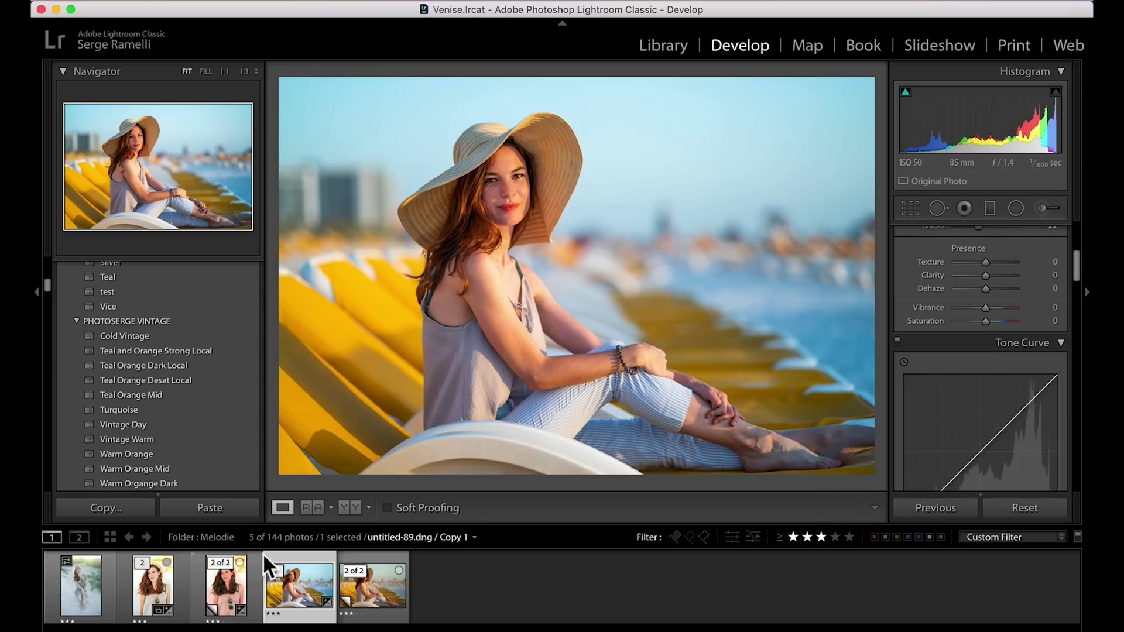
# Step: Create a virtual copy of the retouched beach-lounger portrait and show the copy's before view
pyautogui.rightClick(290, 553)
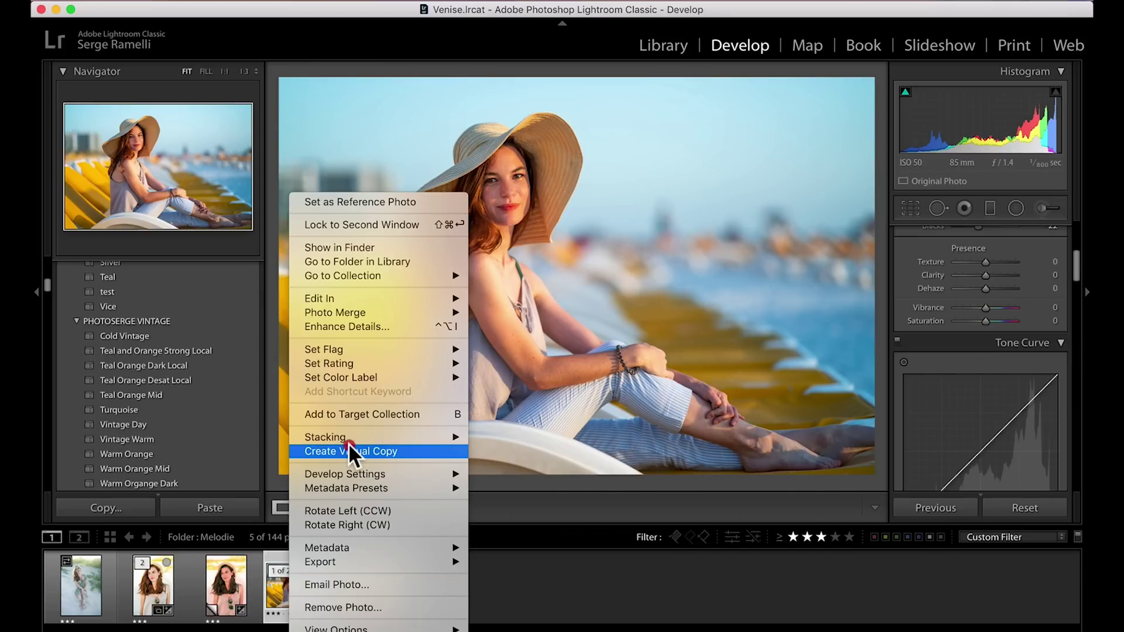
pyautogui.click(348, 446)
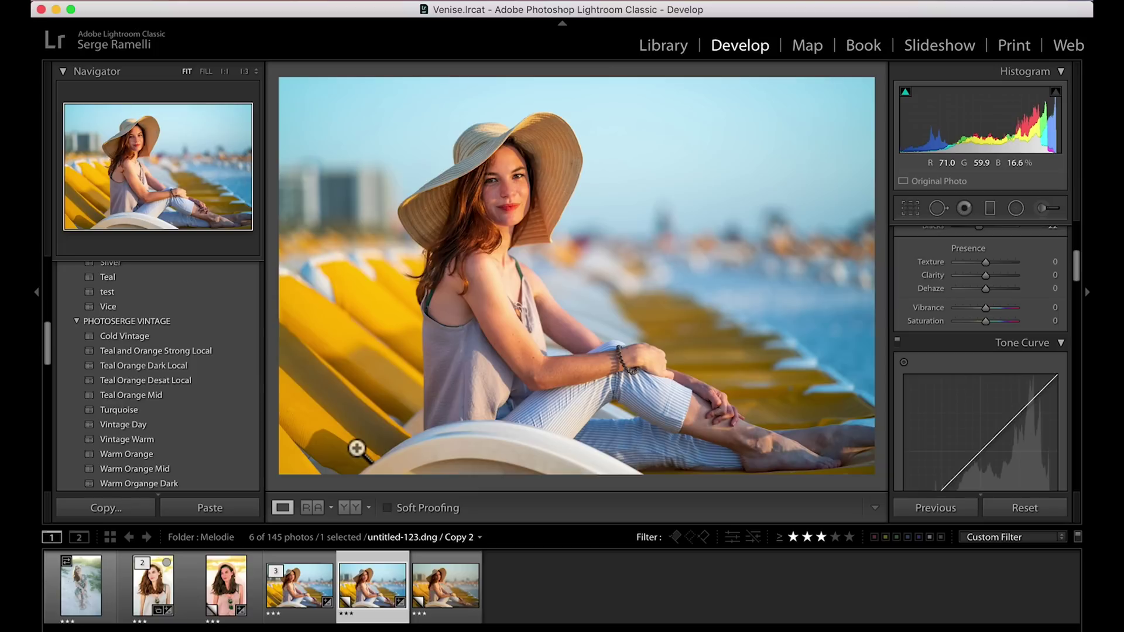
pyautogui.press('\\')
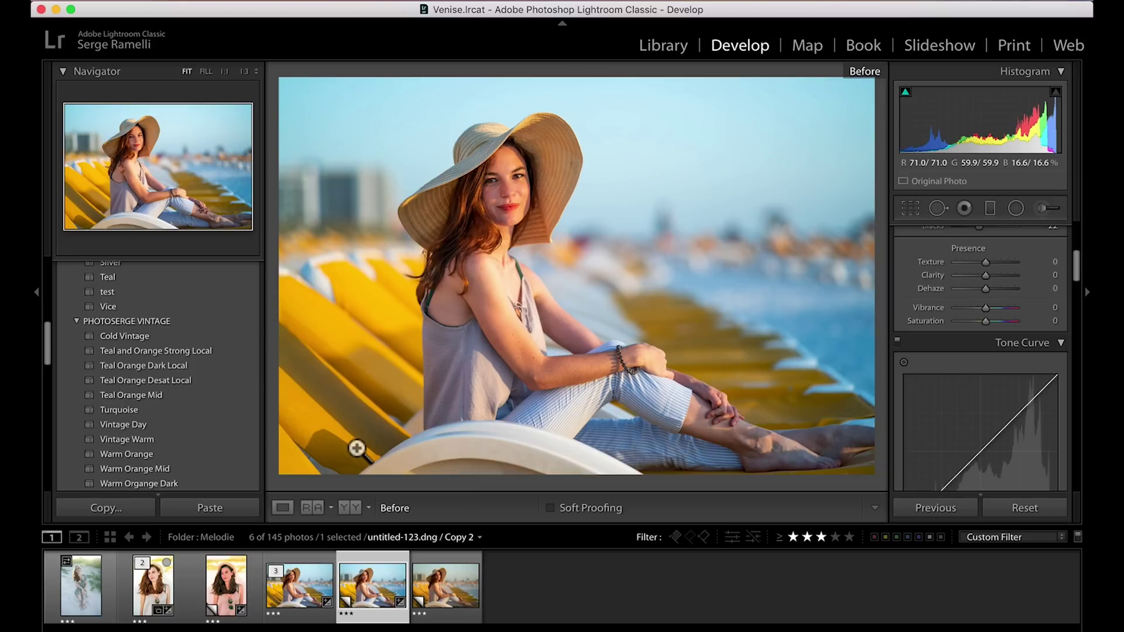
# Step: Compare the original untitled-123.dng before and after the retouch, and check the finished portrait full screen
pyautogui.click(296, 559)
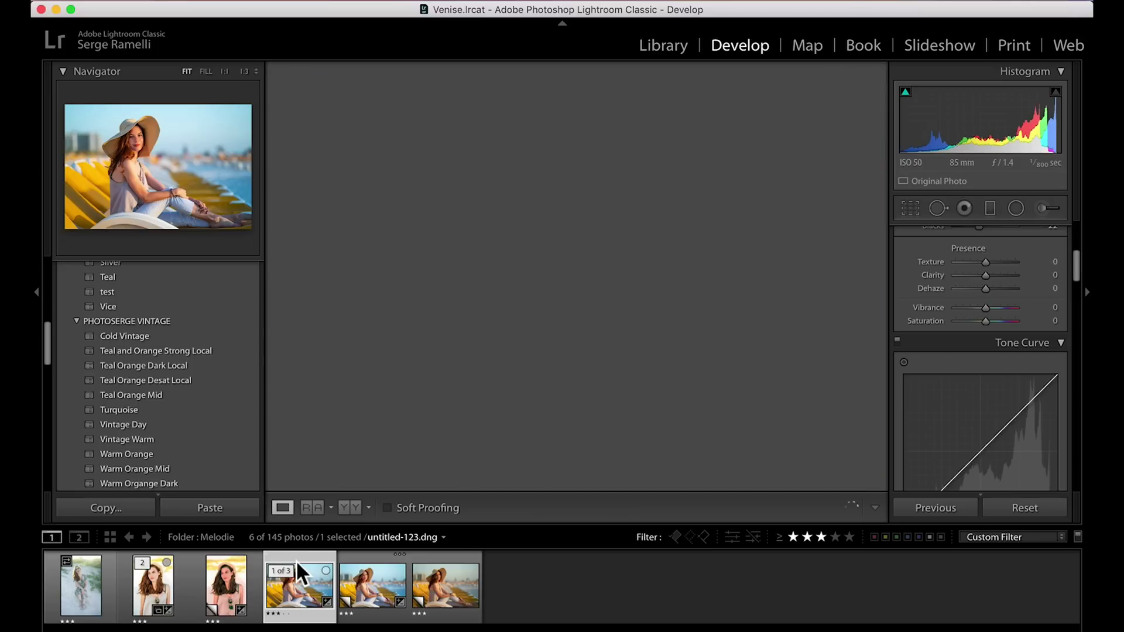
pyautogui.press('\\')
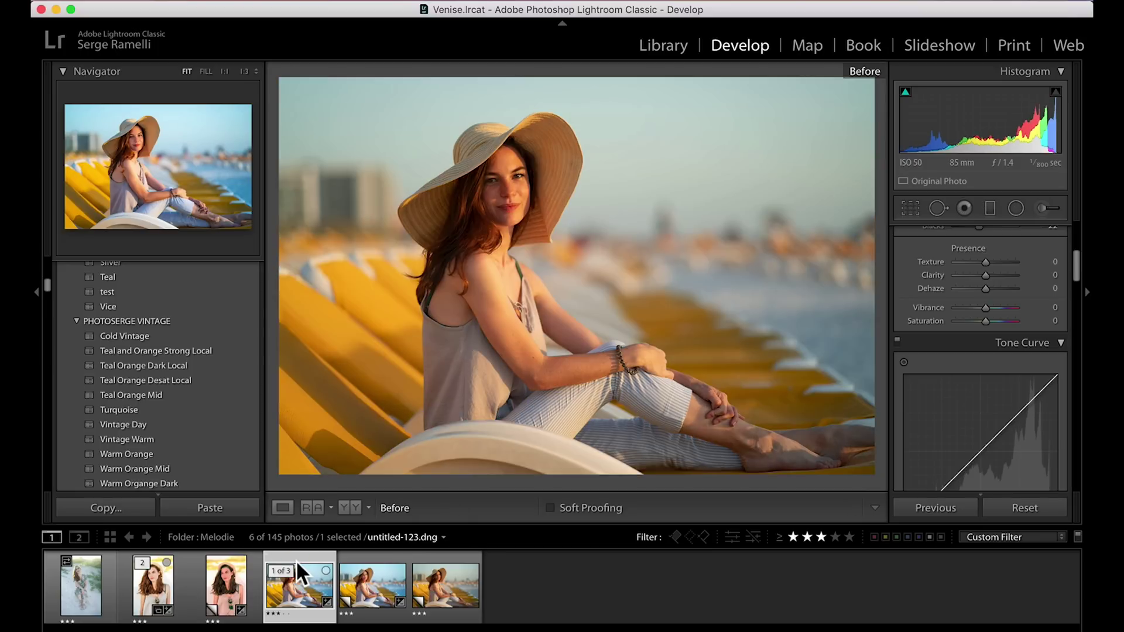
pyautogui.press('\\')
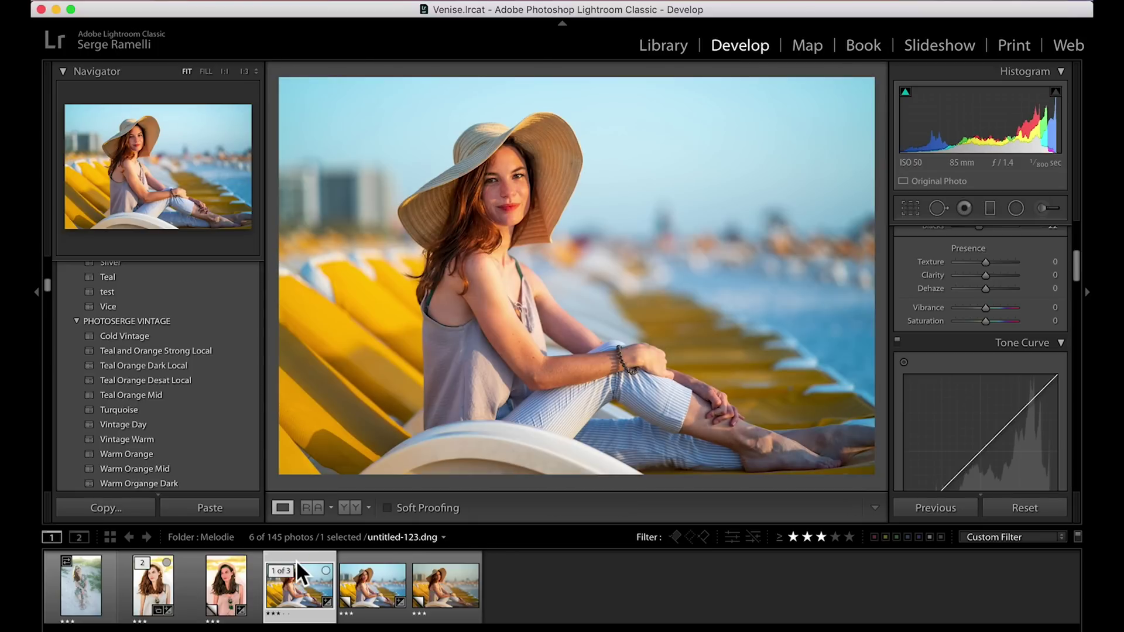
pyautogui.press('f')
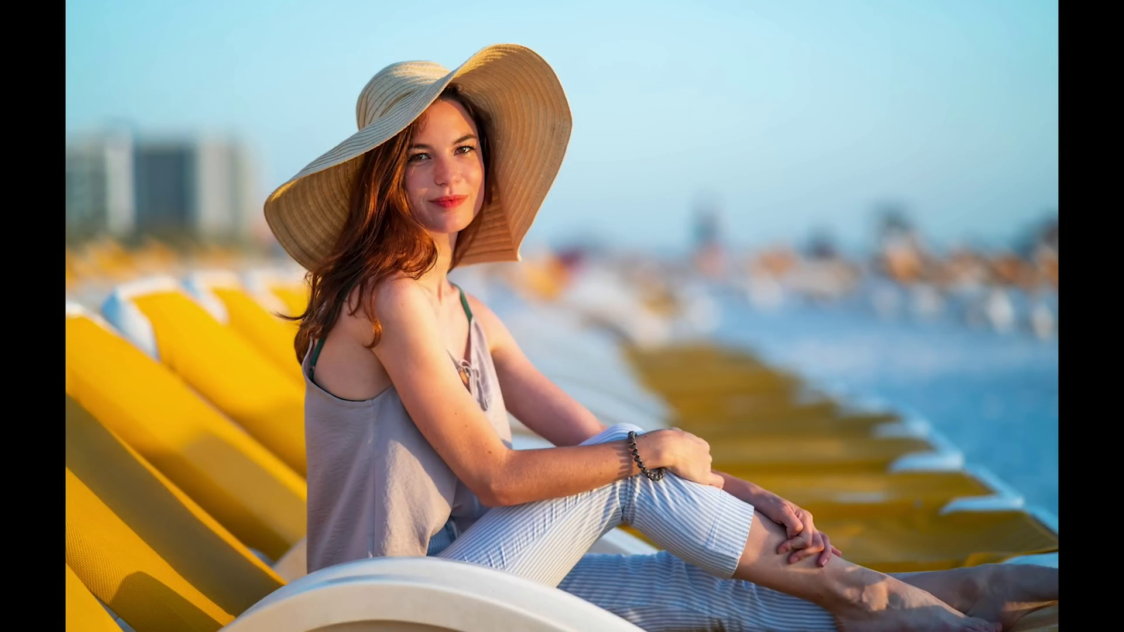
pyautogui.press('f')
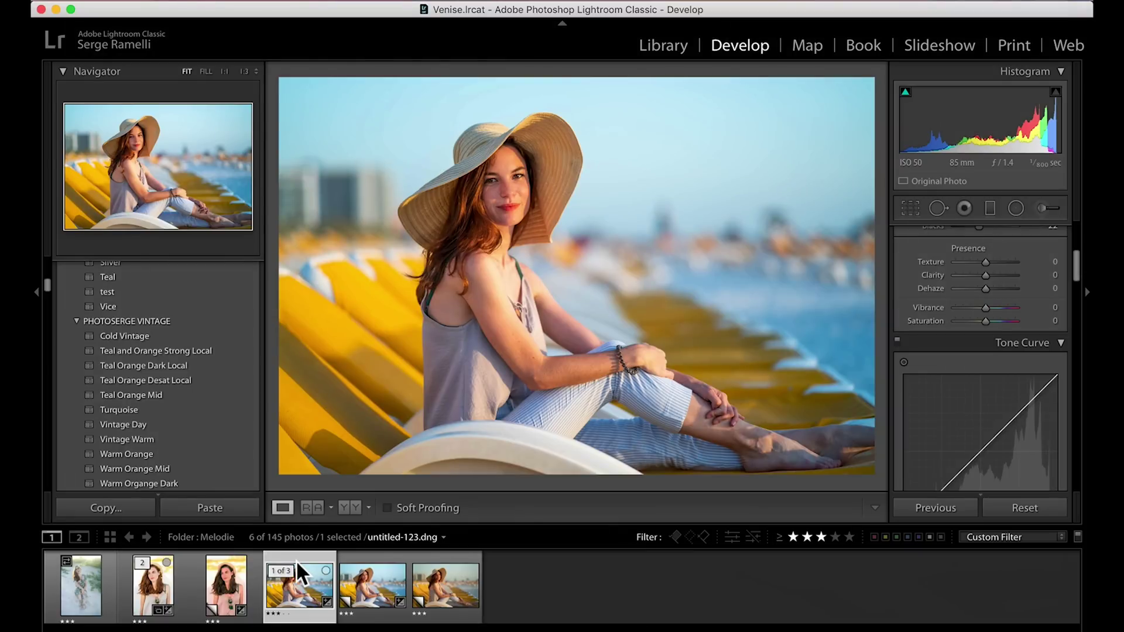
# Step: Apply the Cold Vintage preset from the PHOTOSERGE VINTAGE group to the new virtual copy
pyautogui.click(379, 555)
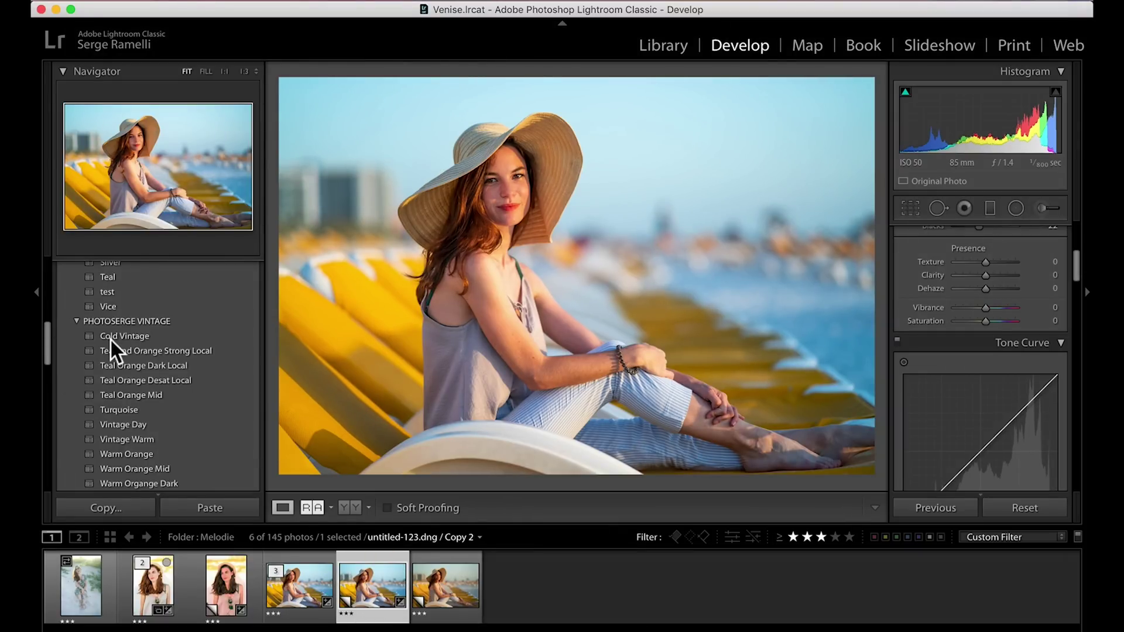
pyautogui.moveTo(111, 332)
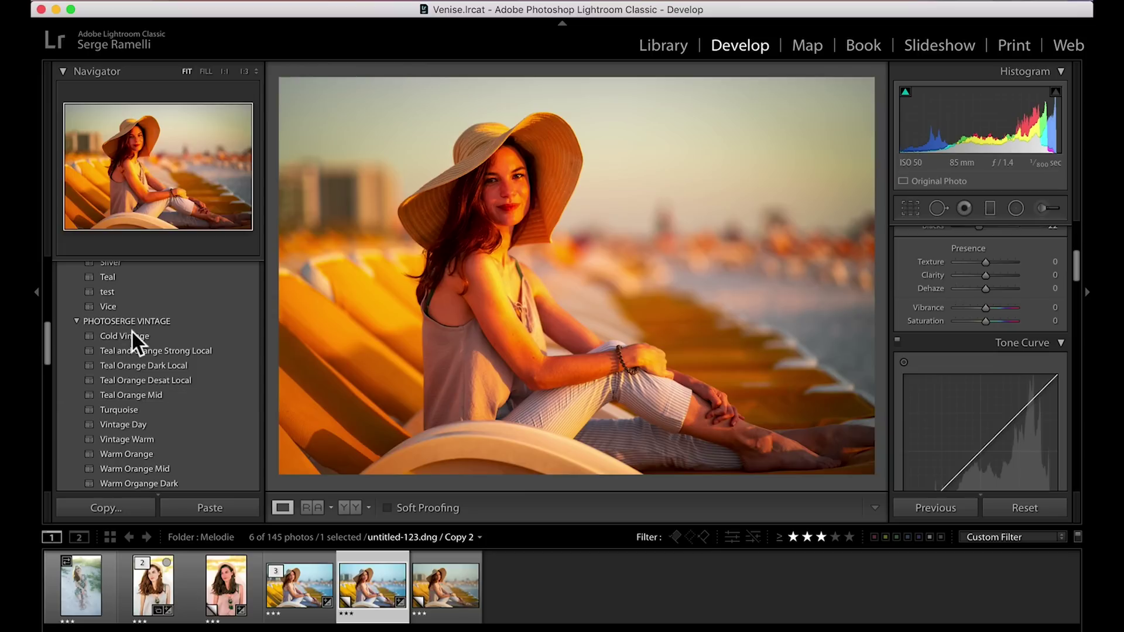
pyautogui.click(136, 335)
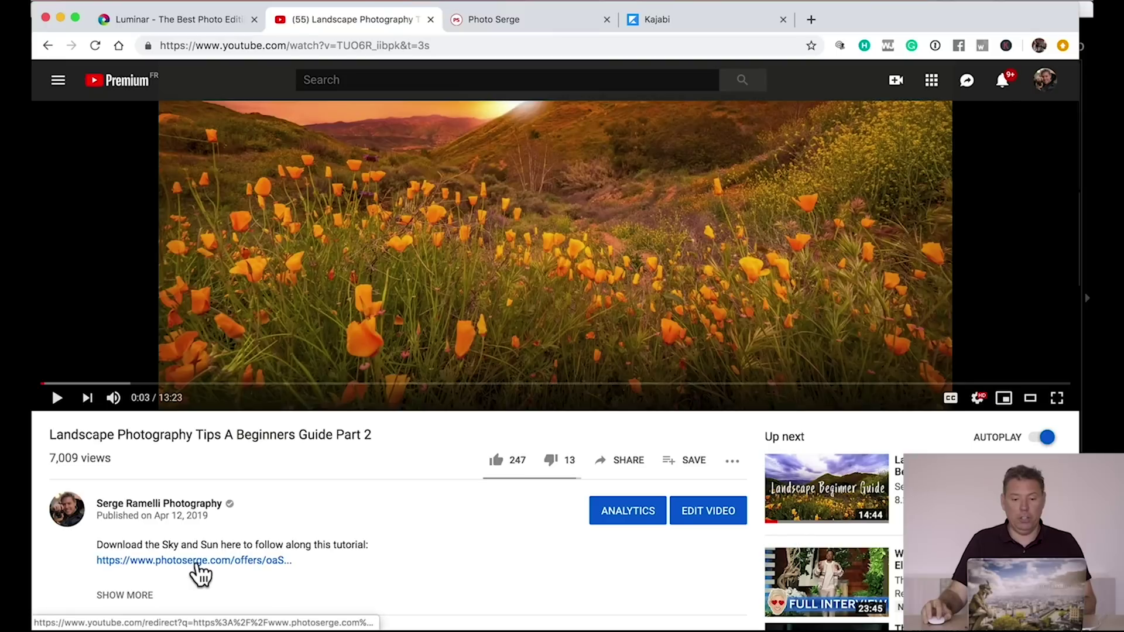
# Step: In the browser, open the Sky and Sun download link from the description of the Landscape Photography Tips A Beginners Guide Part 2 video
pyautogui.click(194, 567)
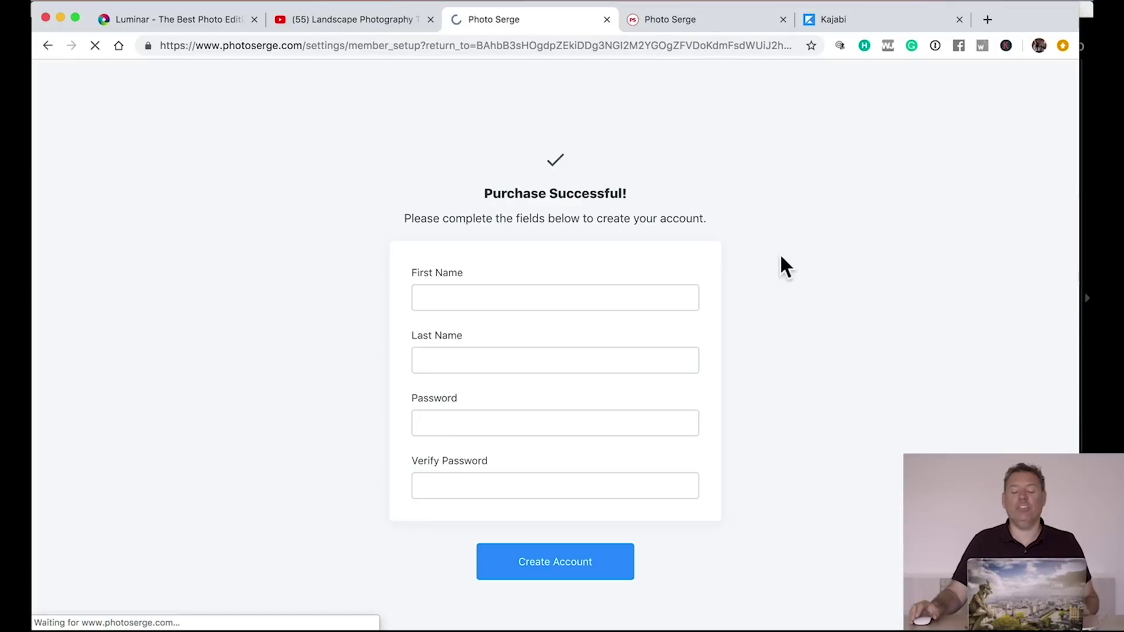
pyautogui.scroll(-1, 674, 263)
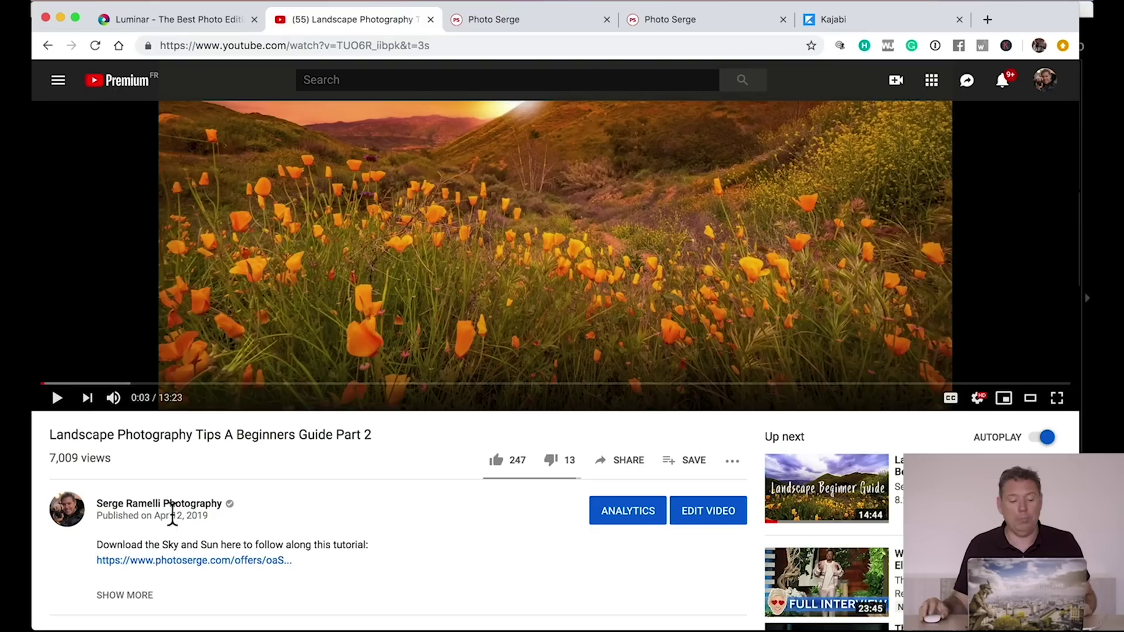
pyautogui.click(248, 560)
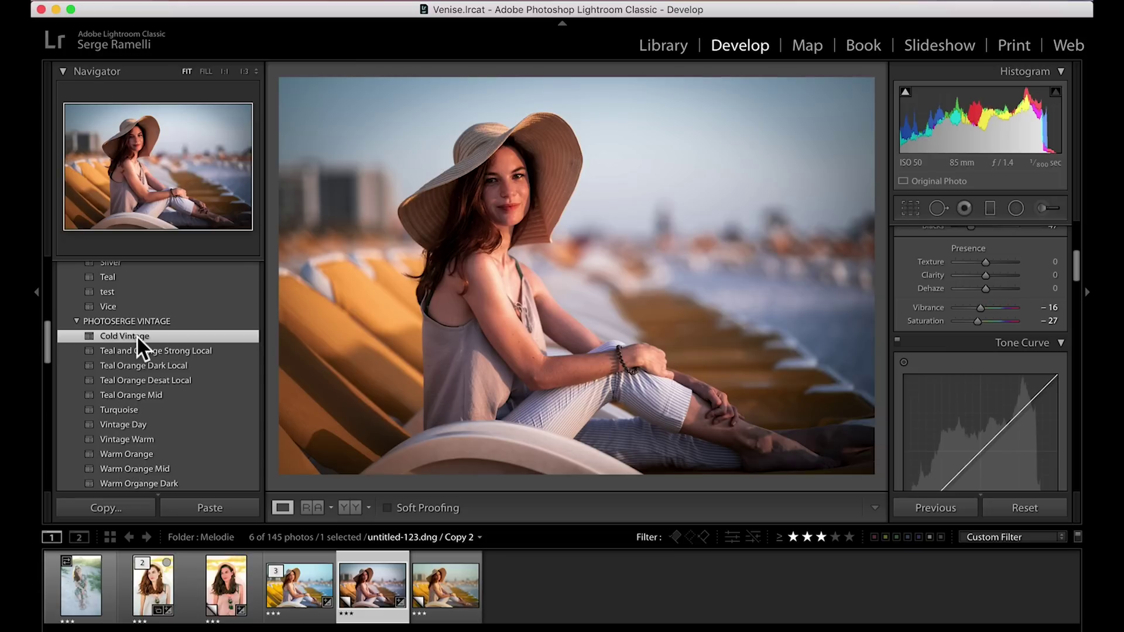
# Step: In Lightroom Classic, show the options for creating, importing and managing presets, and return to the PHOTOSERGE VINTAGE group without choosing one
pyautogui.moveTo(50, 346); pyautogui.dragTo(47, 280)
pyautogui.click(250, 267)
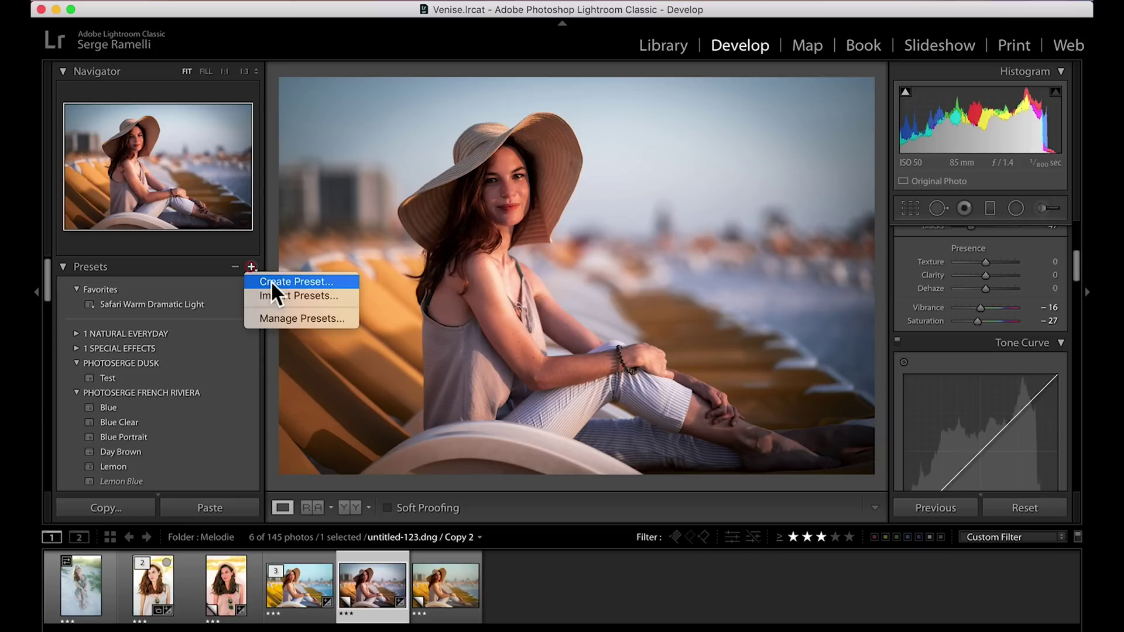
pyautogui.click(47, 277)
pyautogui.moveTo(47, 275); pyautogui.dragTo(44, 330)
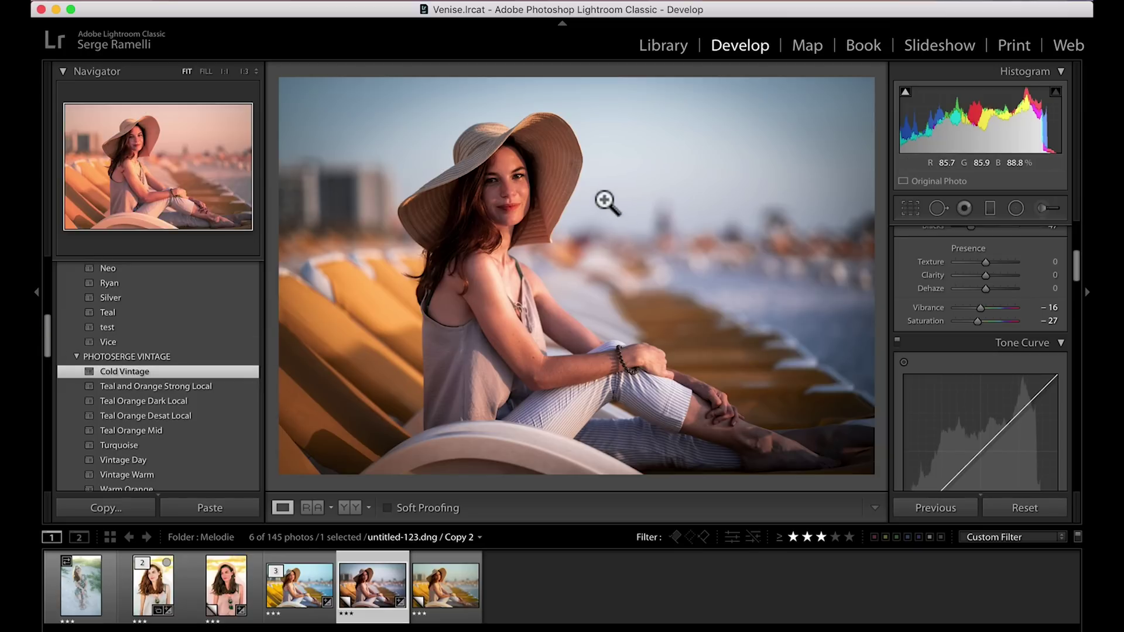
# Step: Set the Exposure of the Cold Vintage virtual copy to +0.20
pyautogui.scroll(5, 1069, 285)
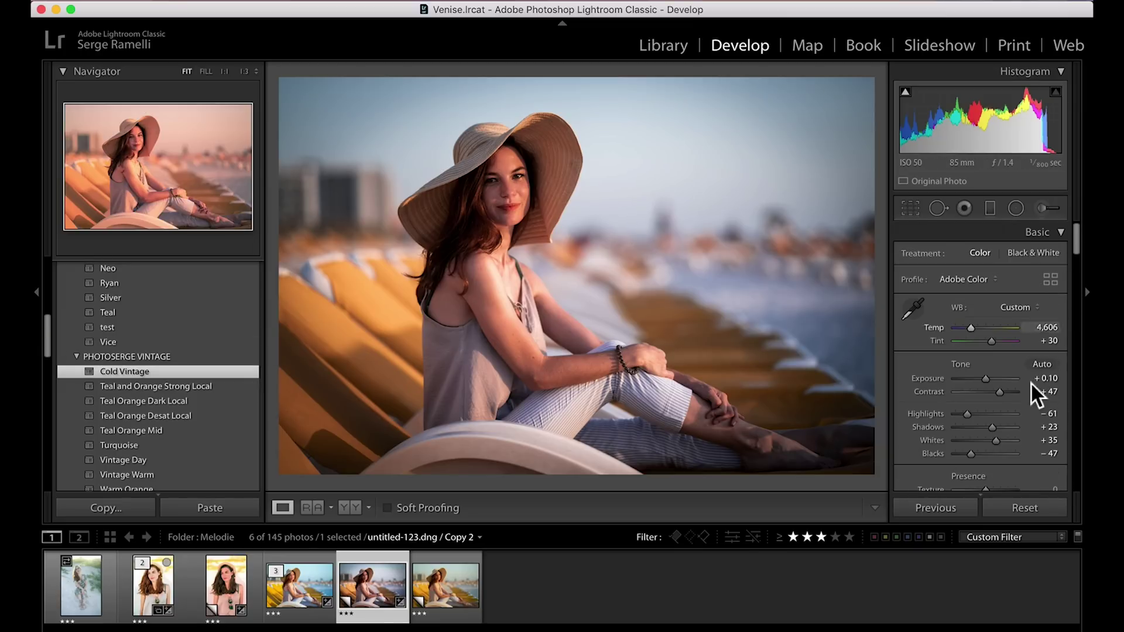
pyautogui.moveTo(988, 379); pyautogui.dragTo(990, 380)
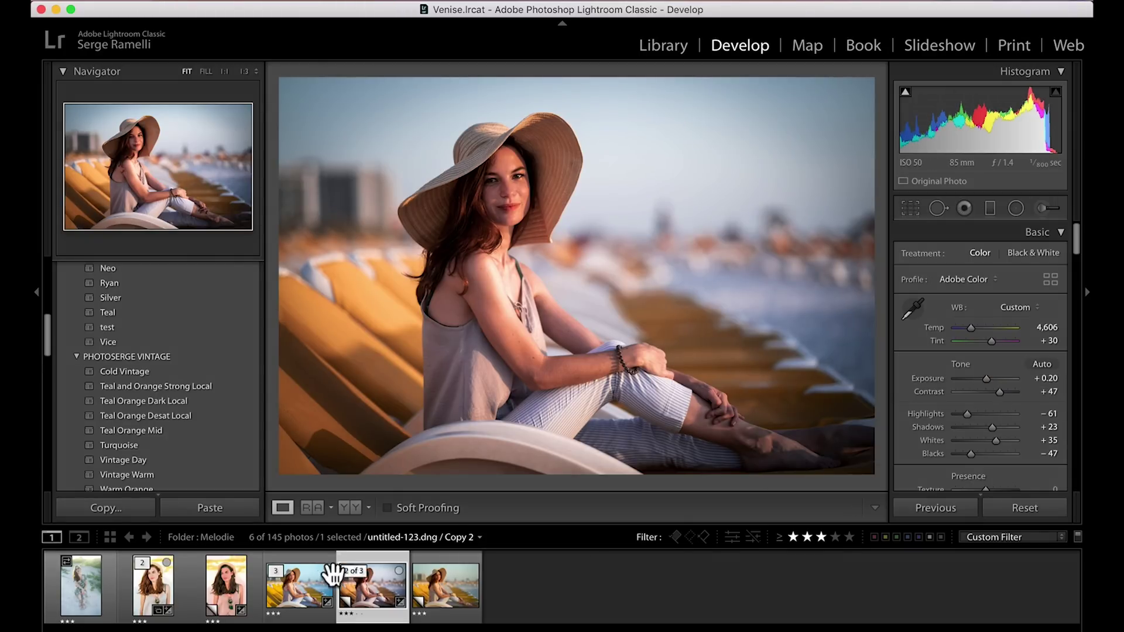
# Step: Select the original untitled-123.dng and show its before view
pyautogui.click(304, 556)
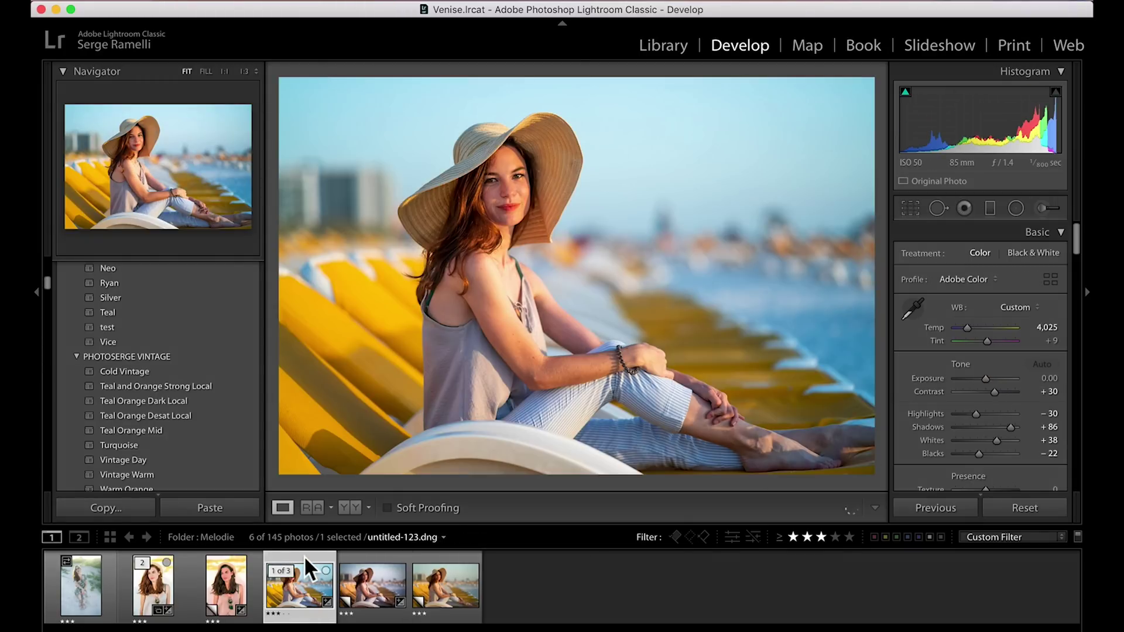
pyautogui.press('\\')
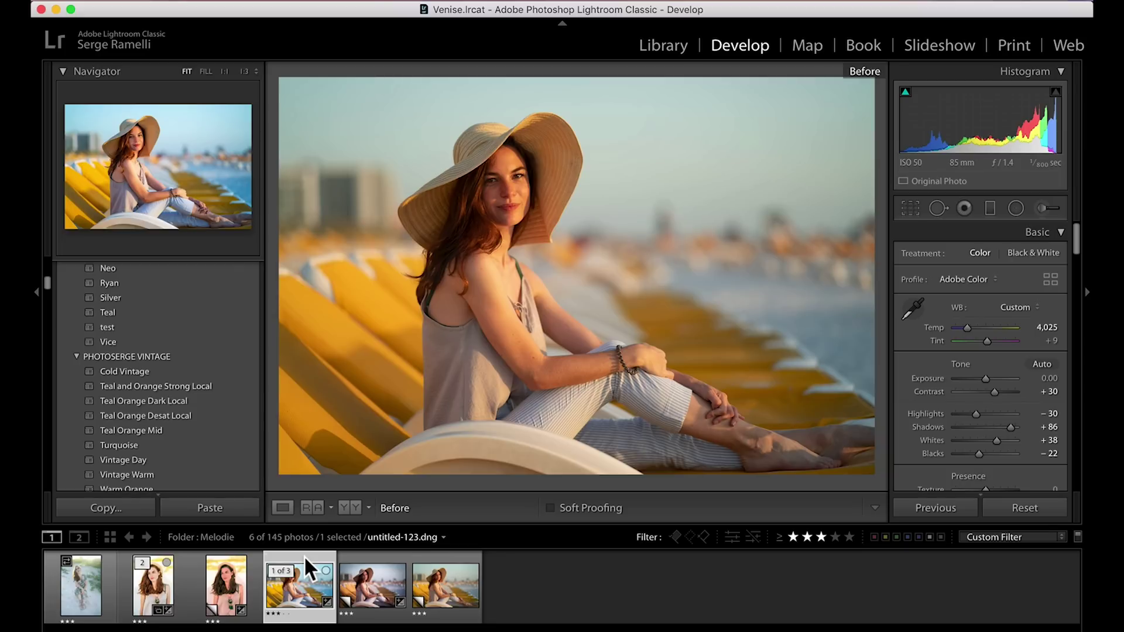